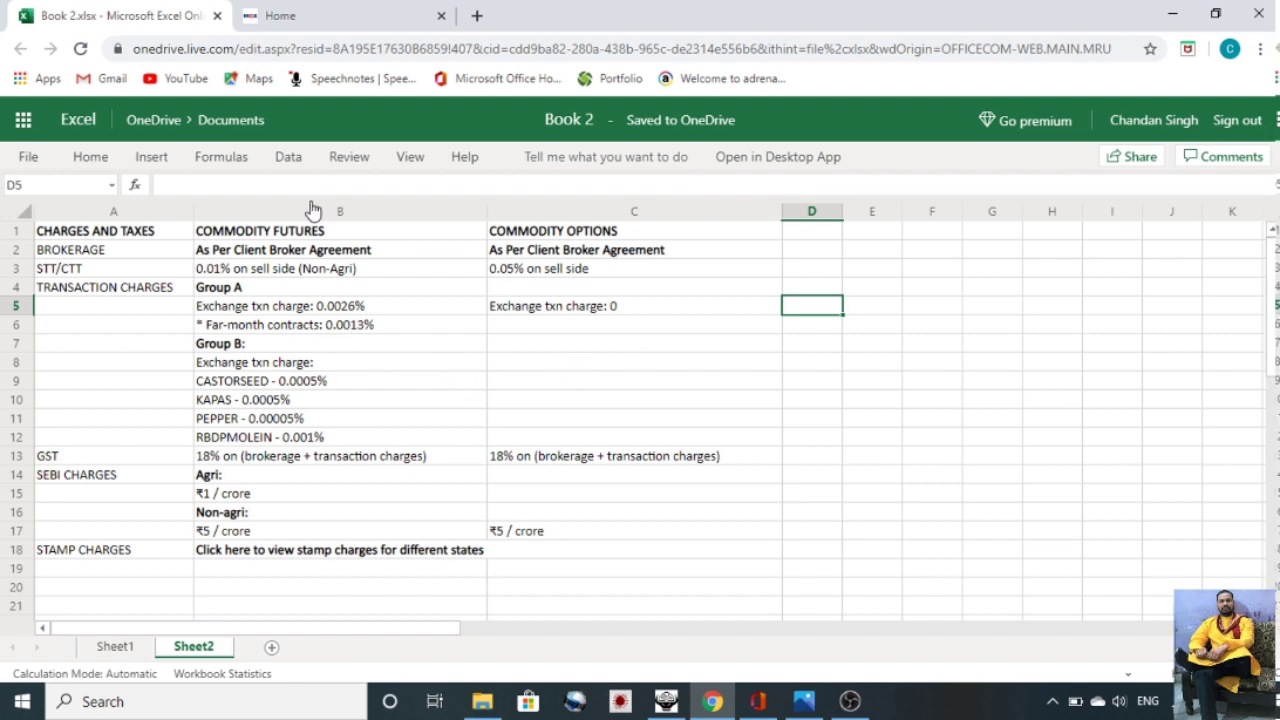
Step: Browse the MCX India website's commodity listings, then return to the Book 2 workbook
left_click(280, 16)
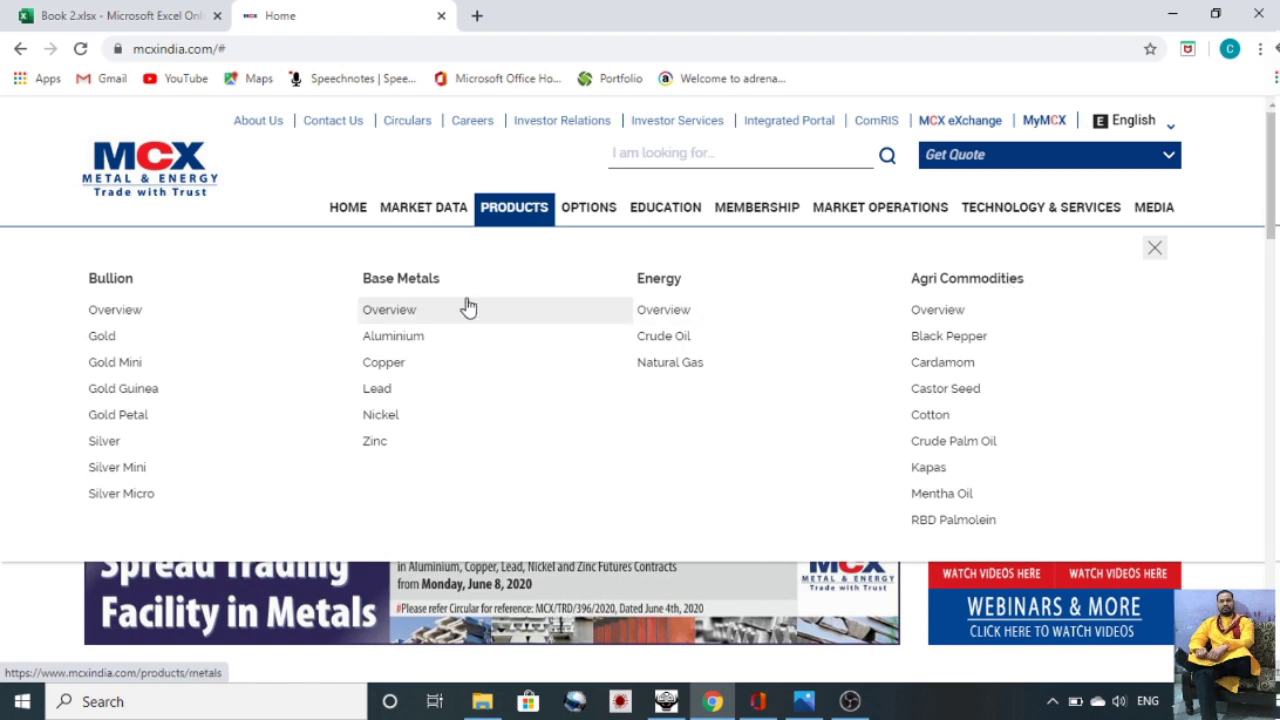
left_click(118, 14)
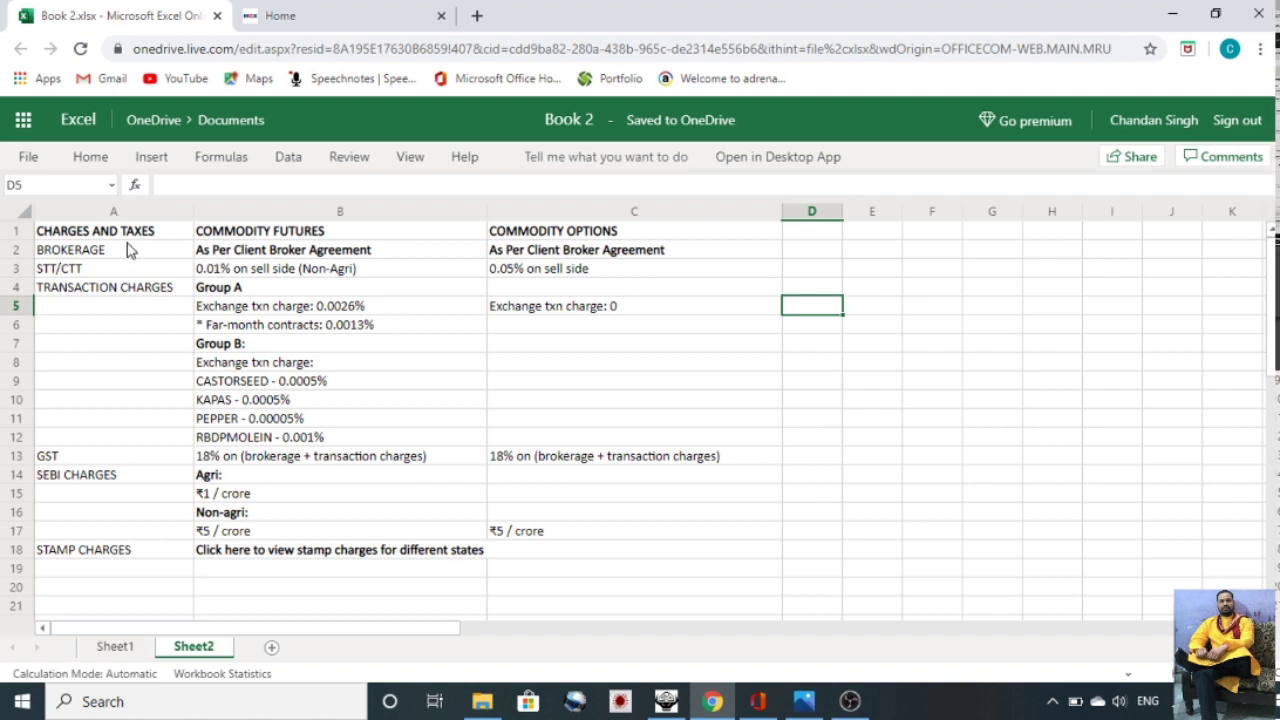
left_click(118, 236)
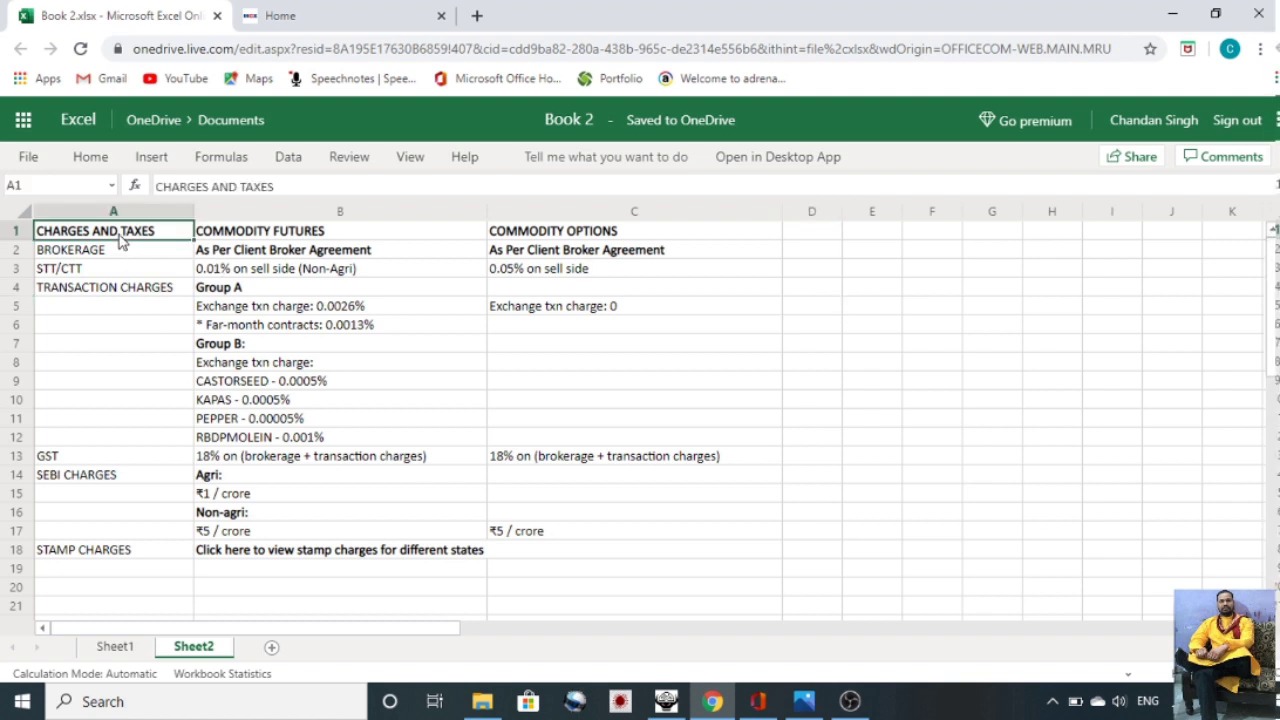
left_click(237, 234)
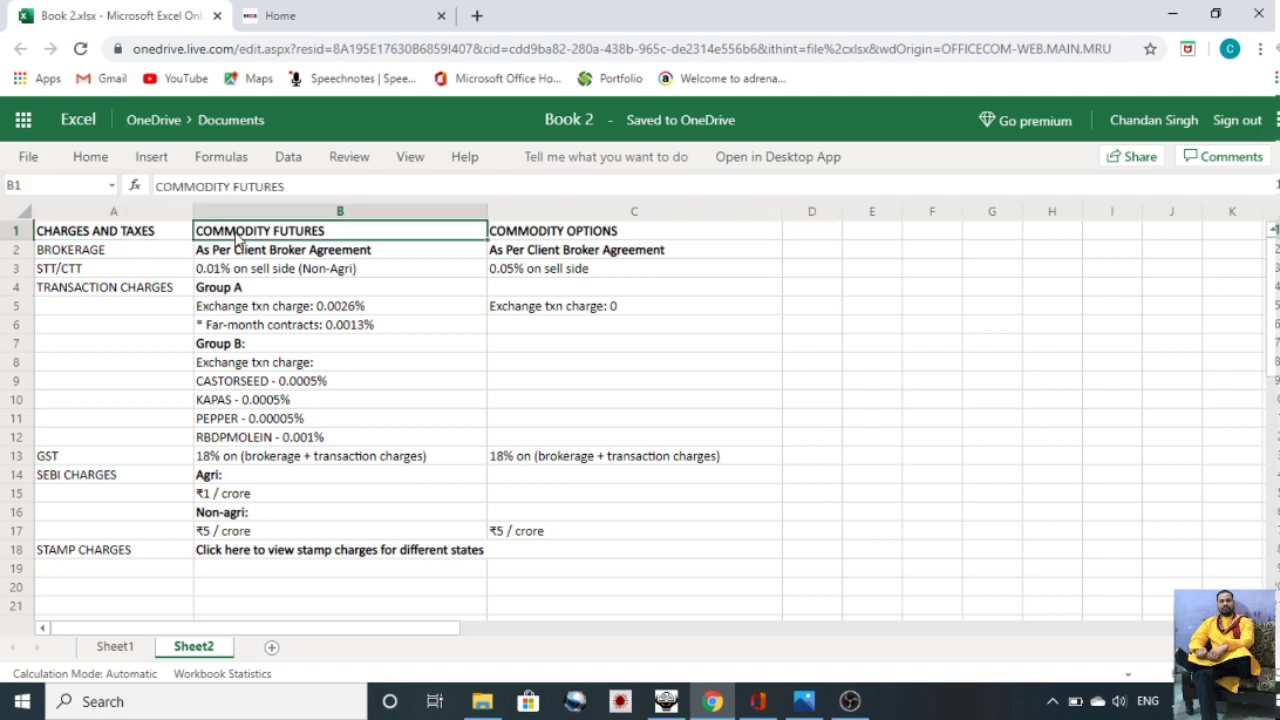
left_click(545, 234)
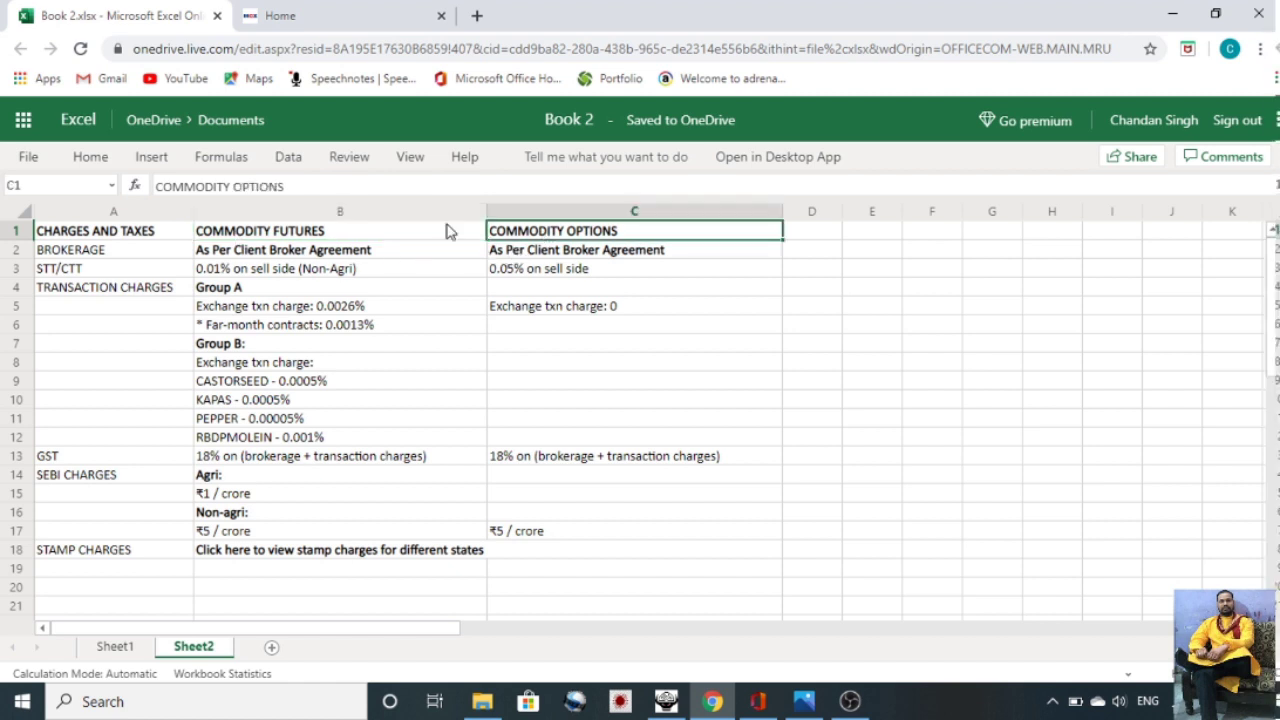
left_click(336, 240)
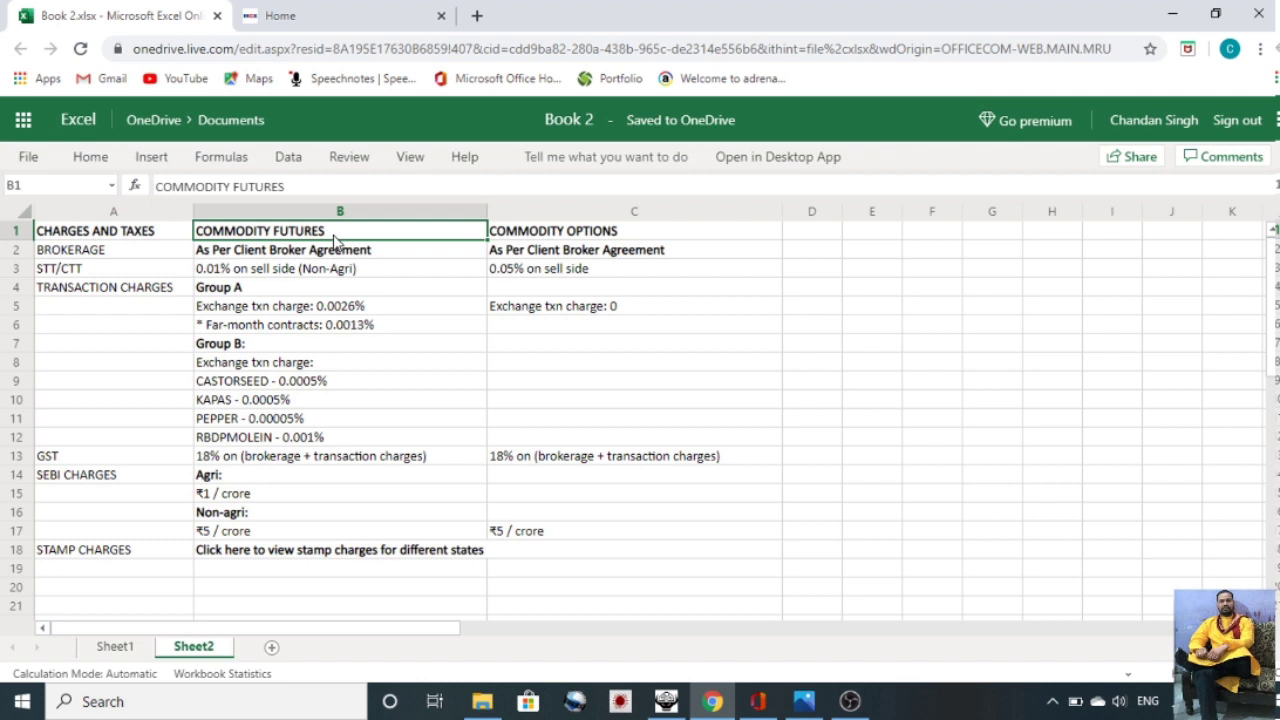
left_click(521, 234)
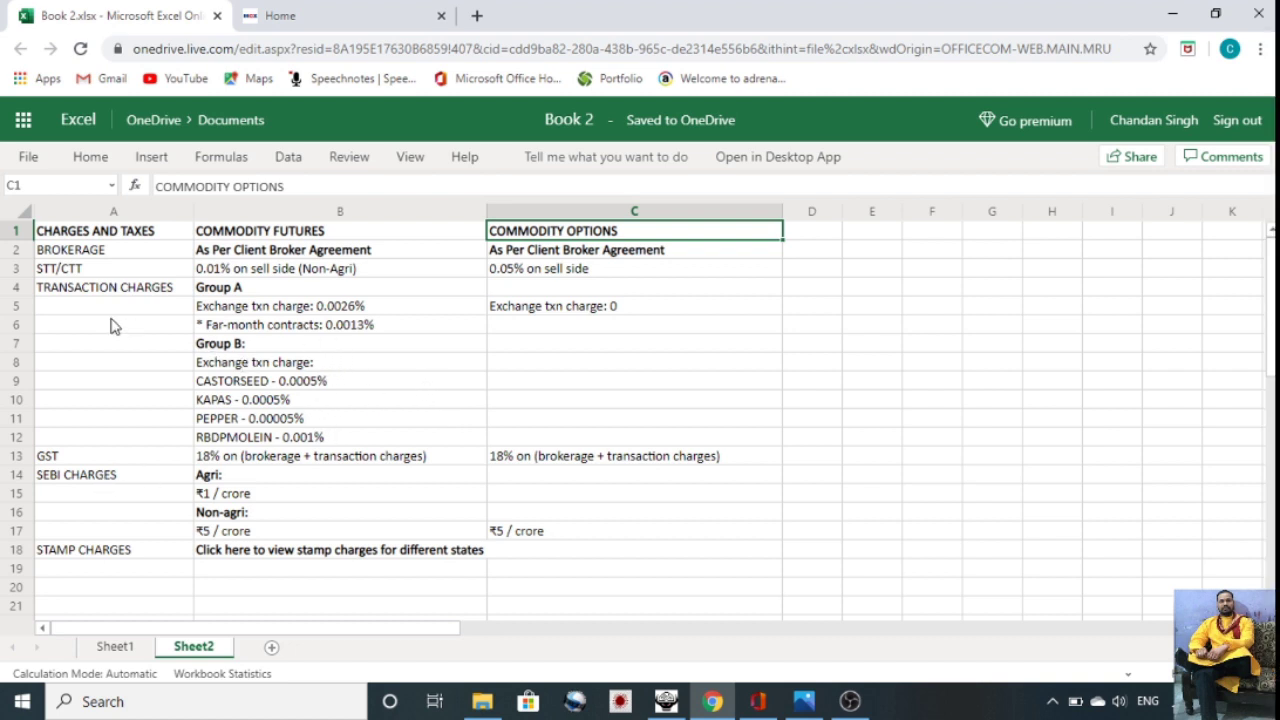
left_click(77, 333)
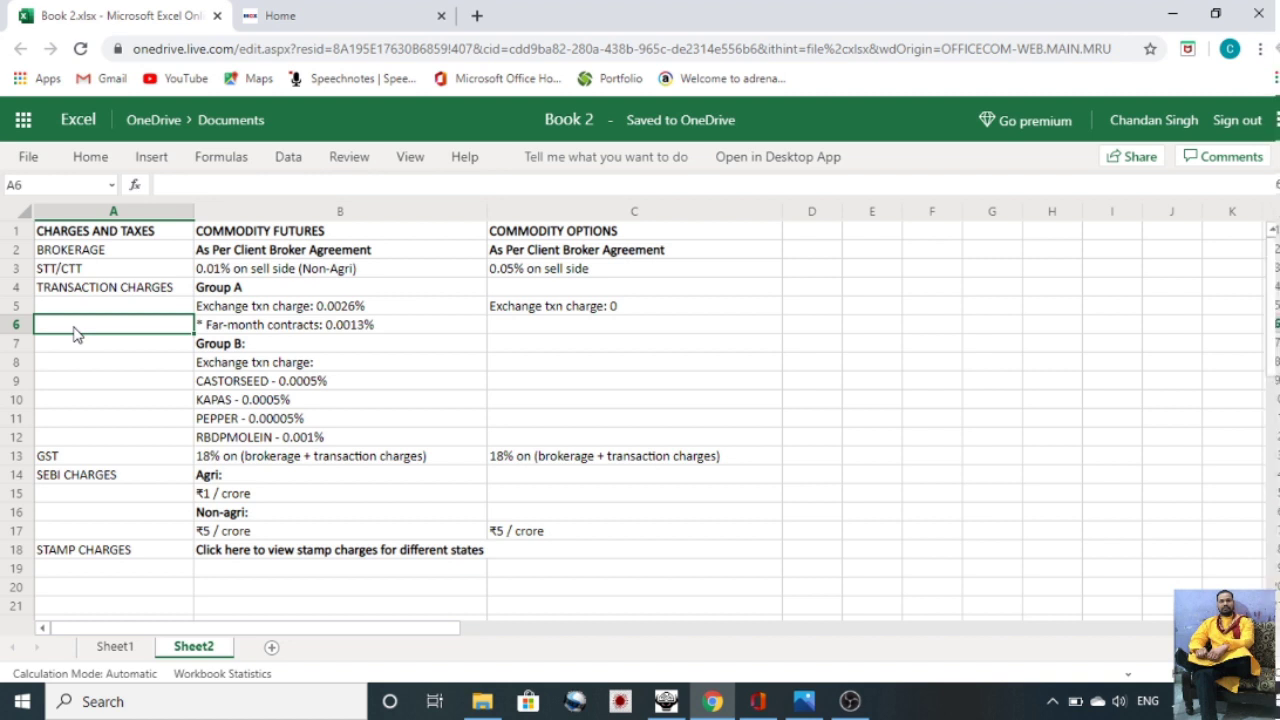
left_click(85, 349)
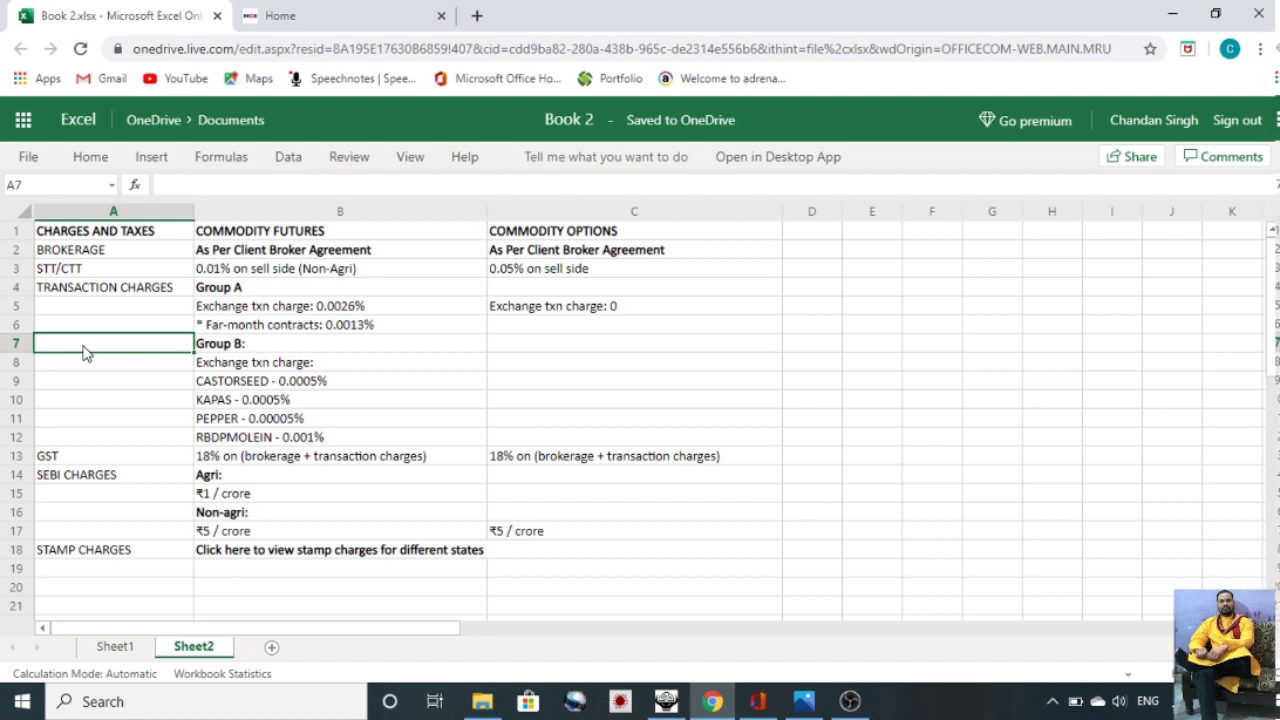
left_click(147, 261)
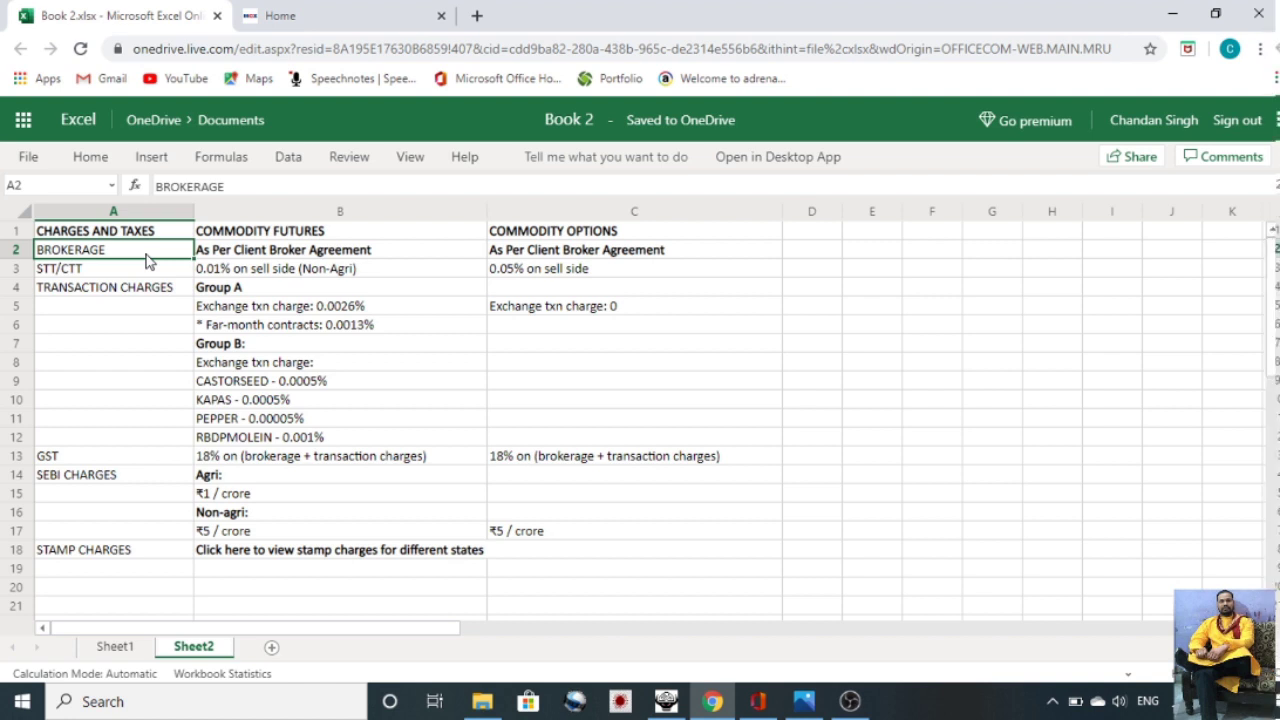
left_click(229, 258)
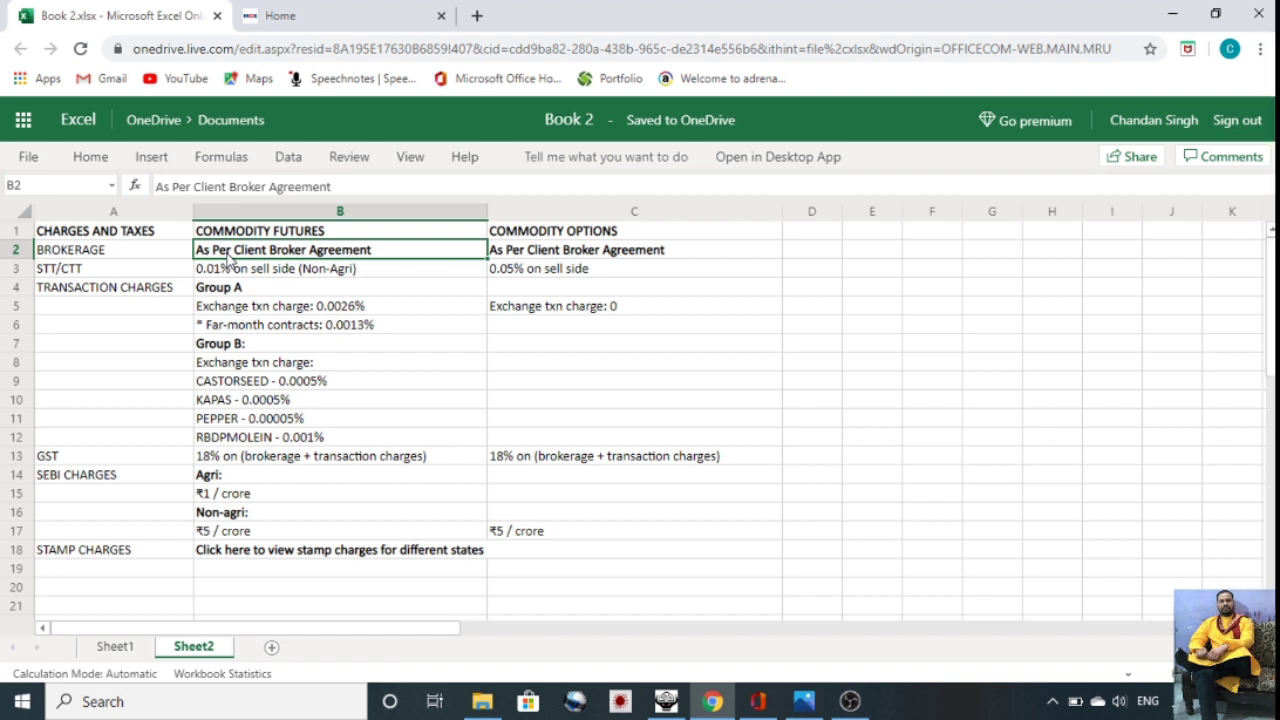
left_click(555, 256)
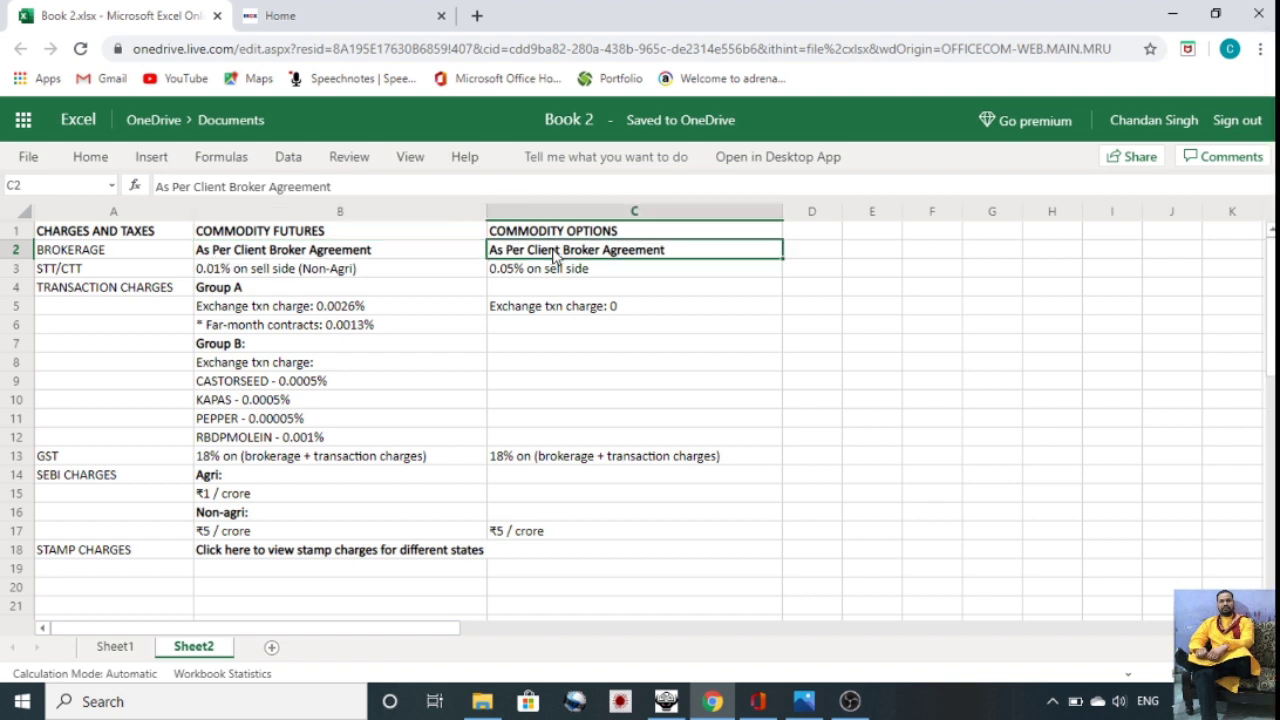
left_click(313, 256)
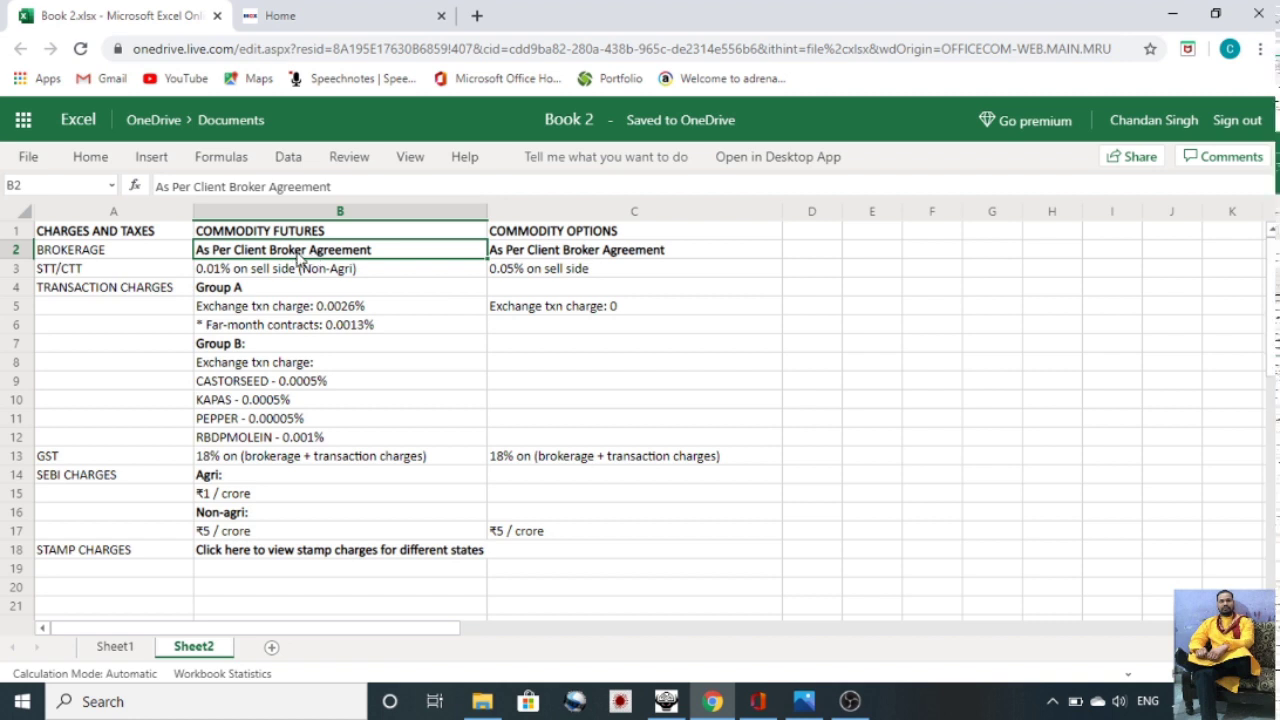
left_click(108, 276)
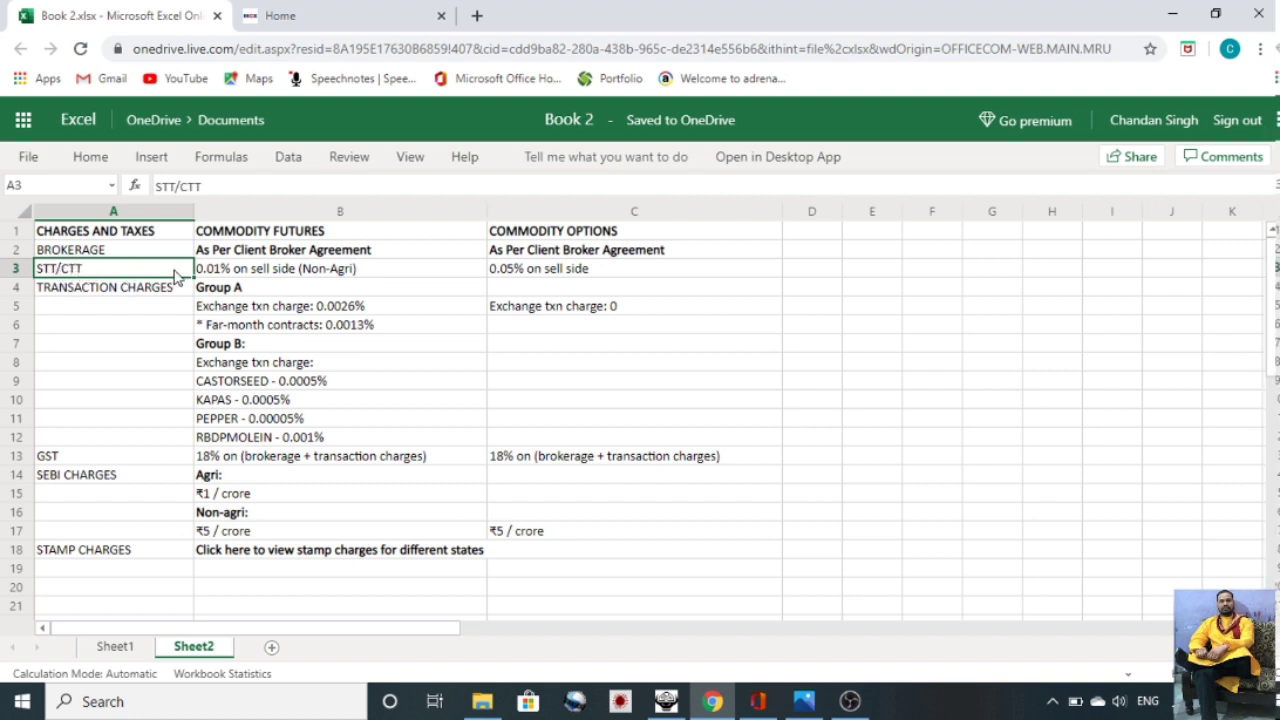
left_click(104, 294)
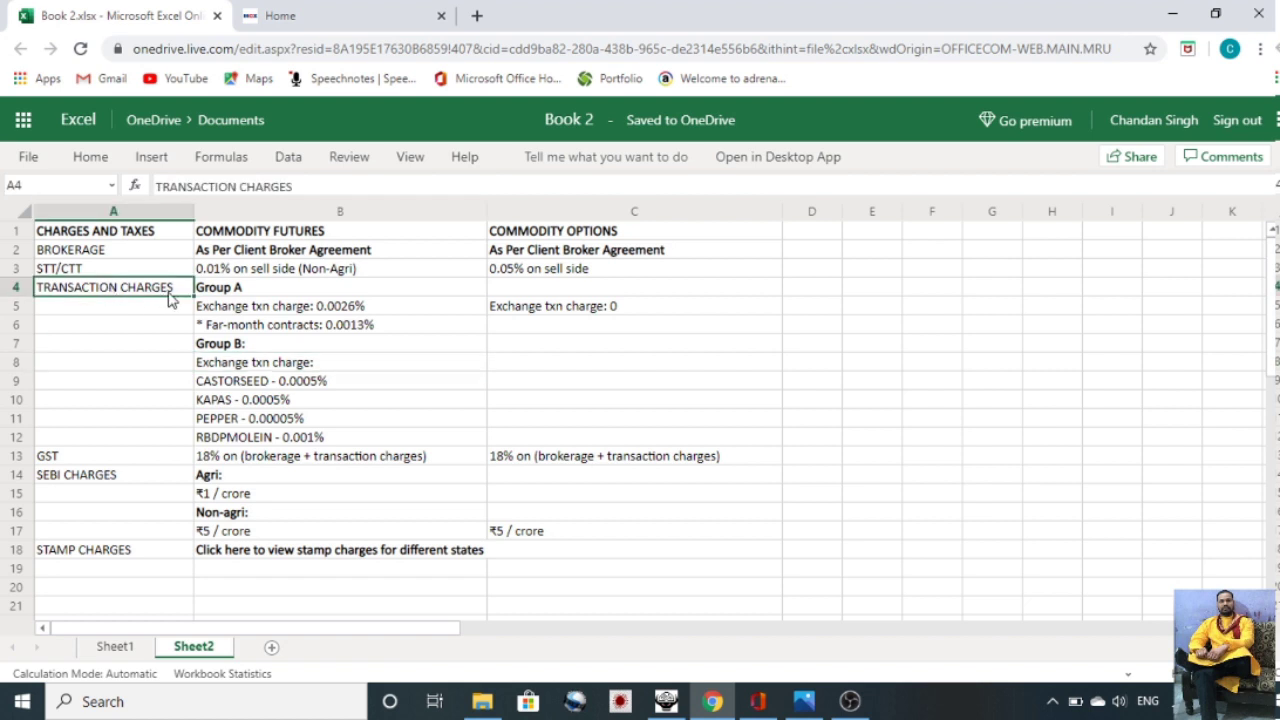
left_click(228, 292)
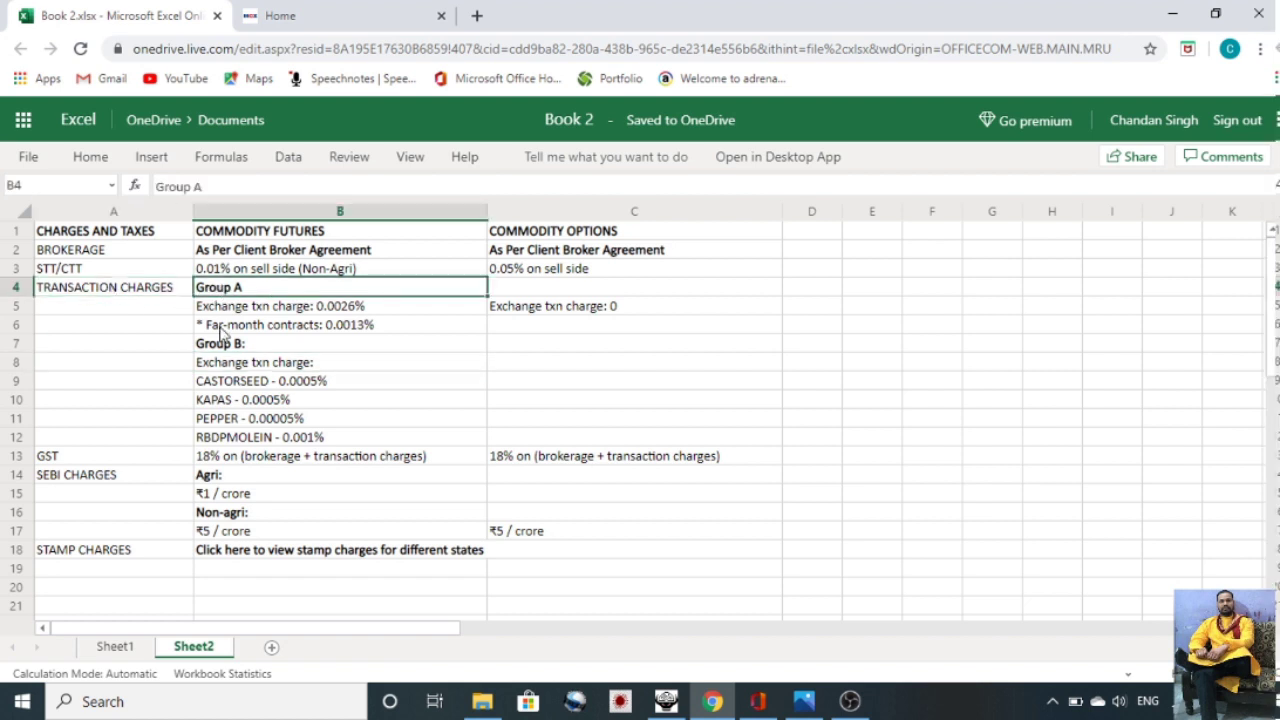
left_click(219, 349)
left_click_drag(219, 357, 226, 288)
left_click(226, 288)
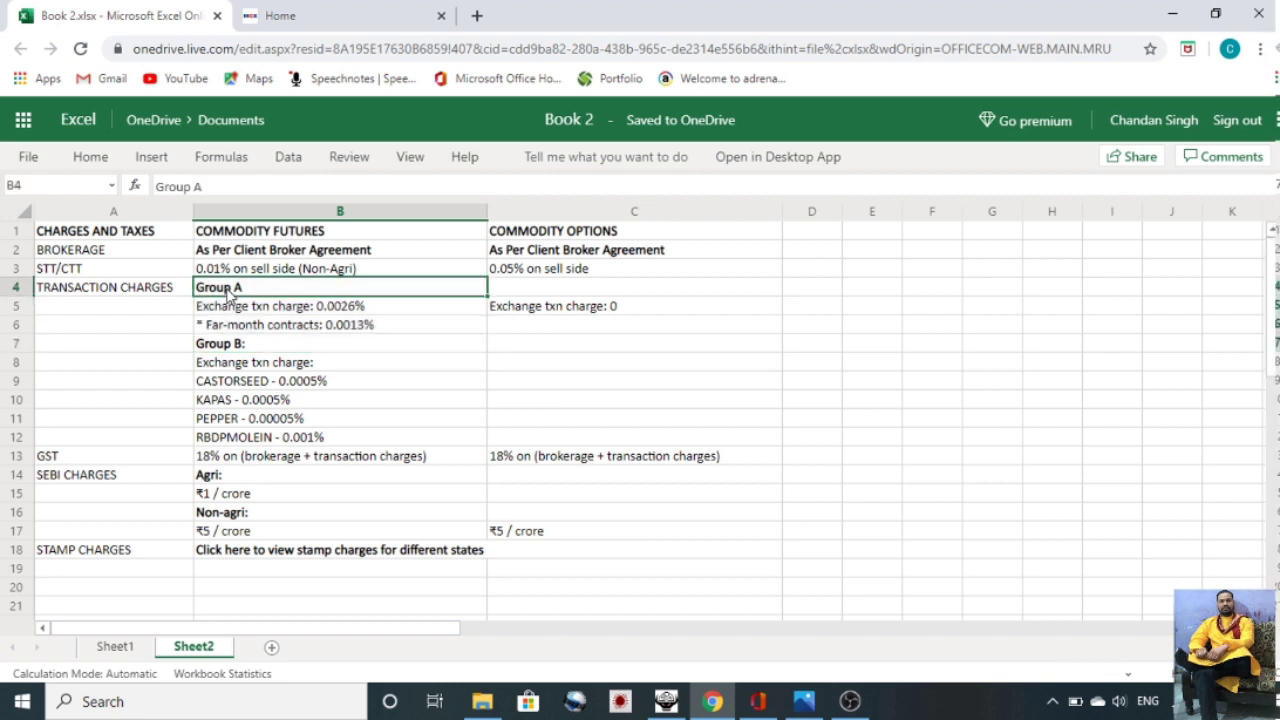
left_click(290, 314)
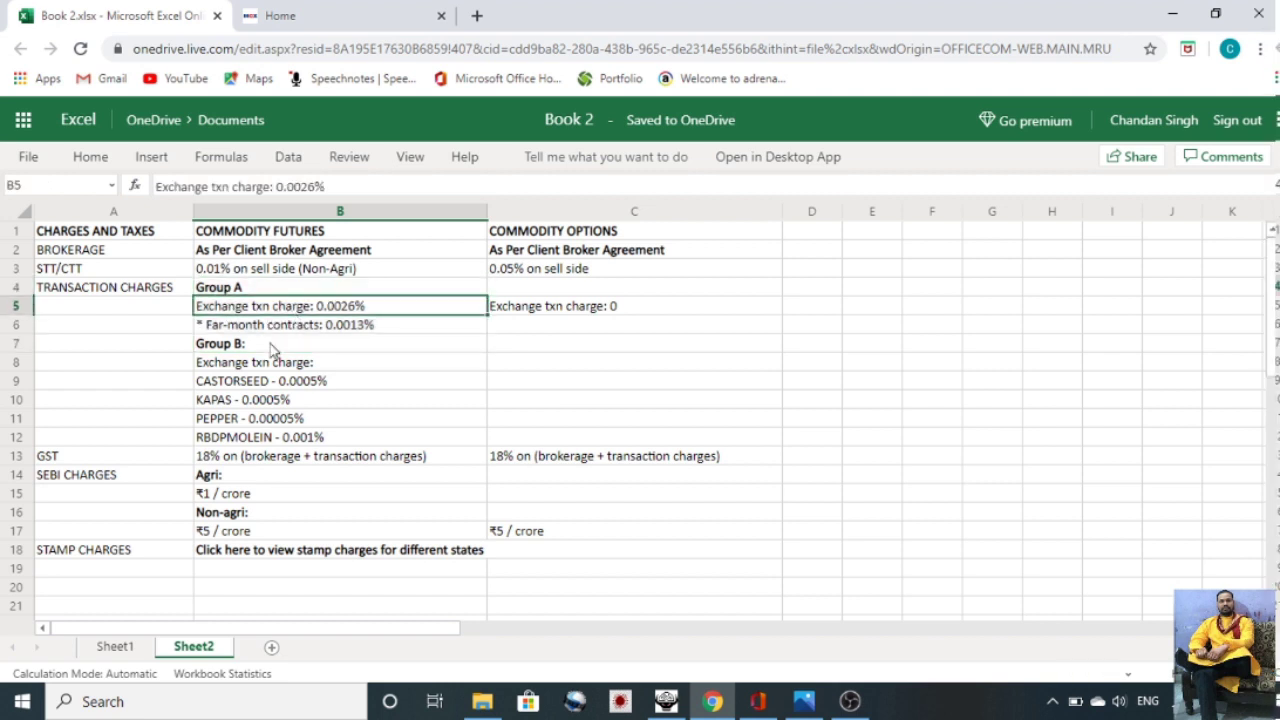
Step: Review the Group B rates and the GST, SEBI and stamp charge rows, then go to Sheet1
left_click_drag(221, 361, 327, 441)
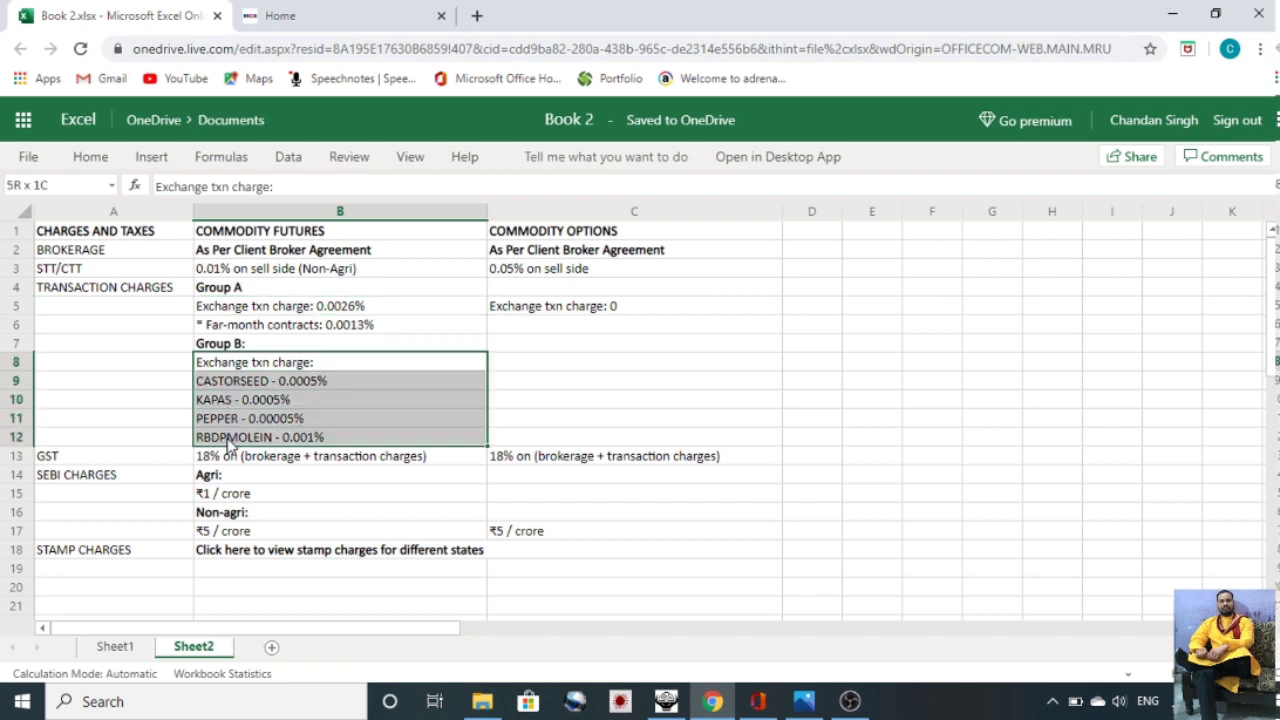
left_click(365, 424)
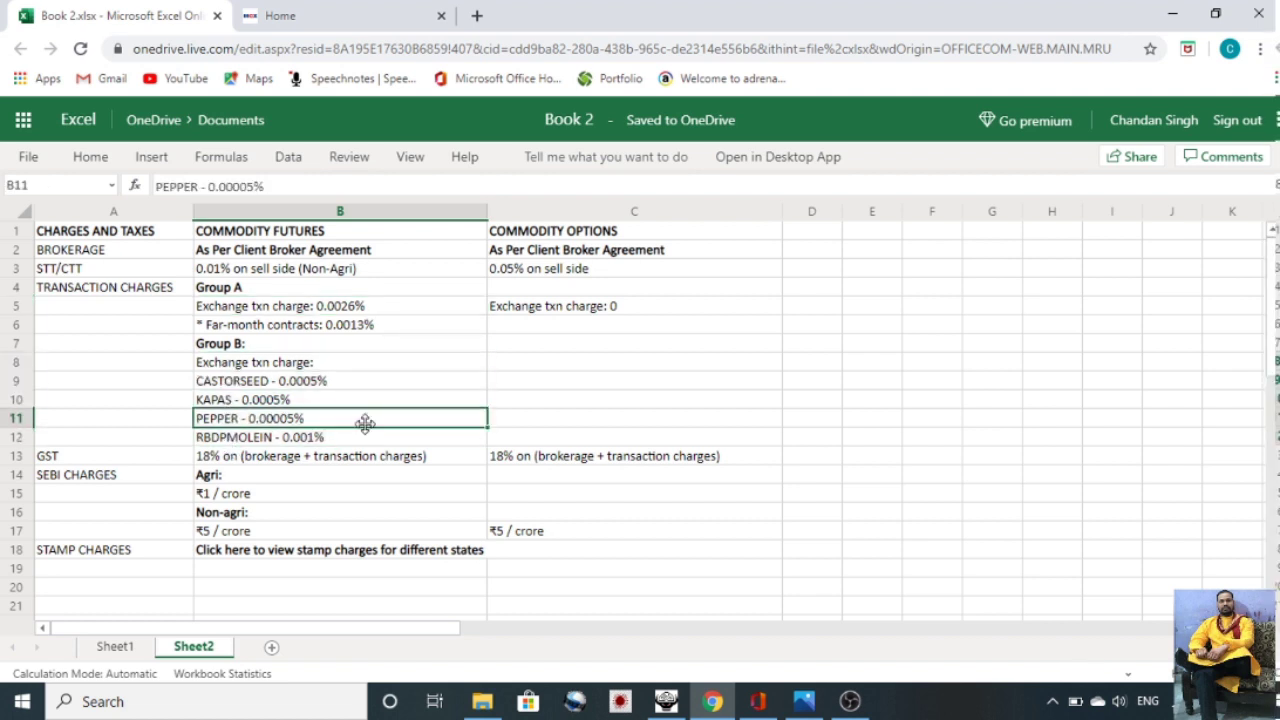
left_click(88, 460)
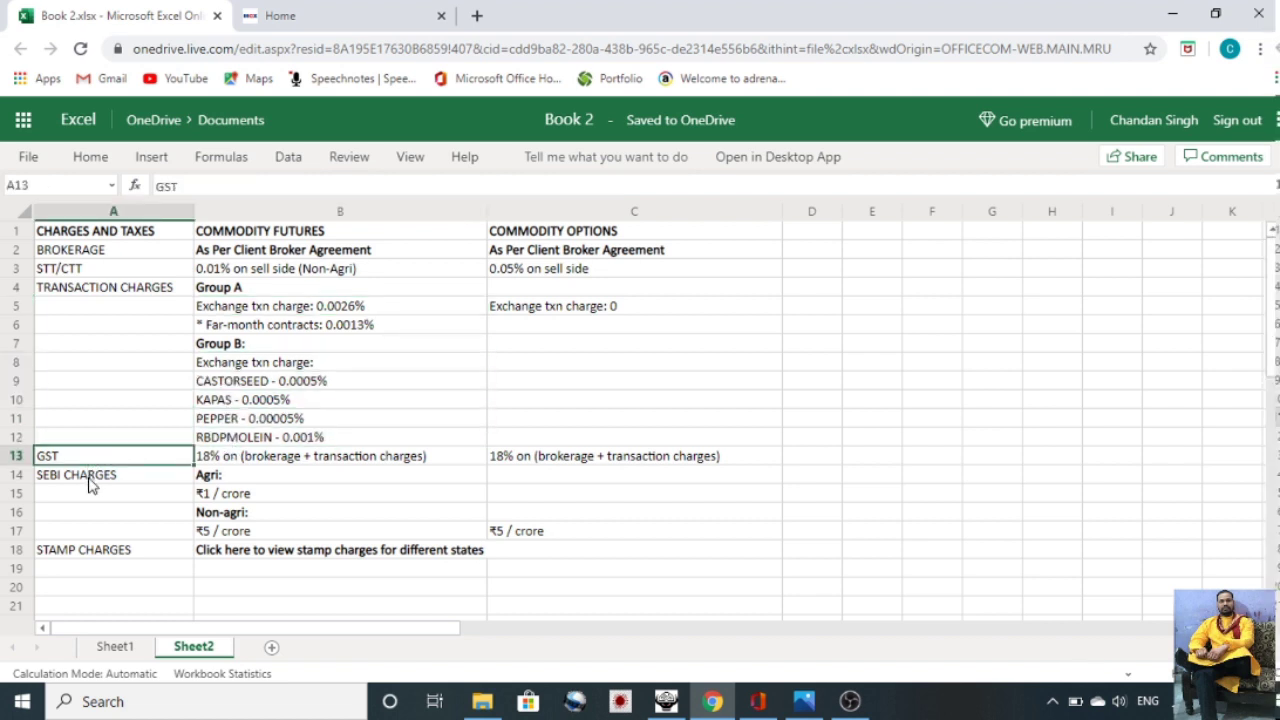
left_click(90, 478)
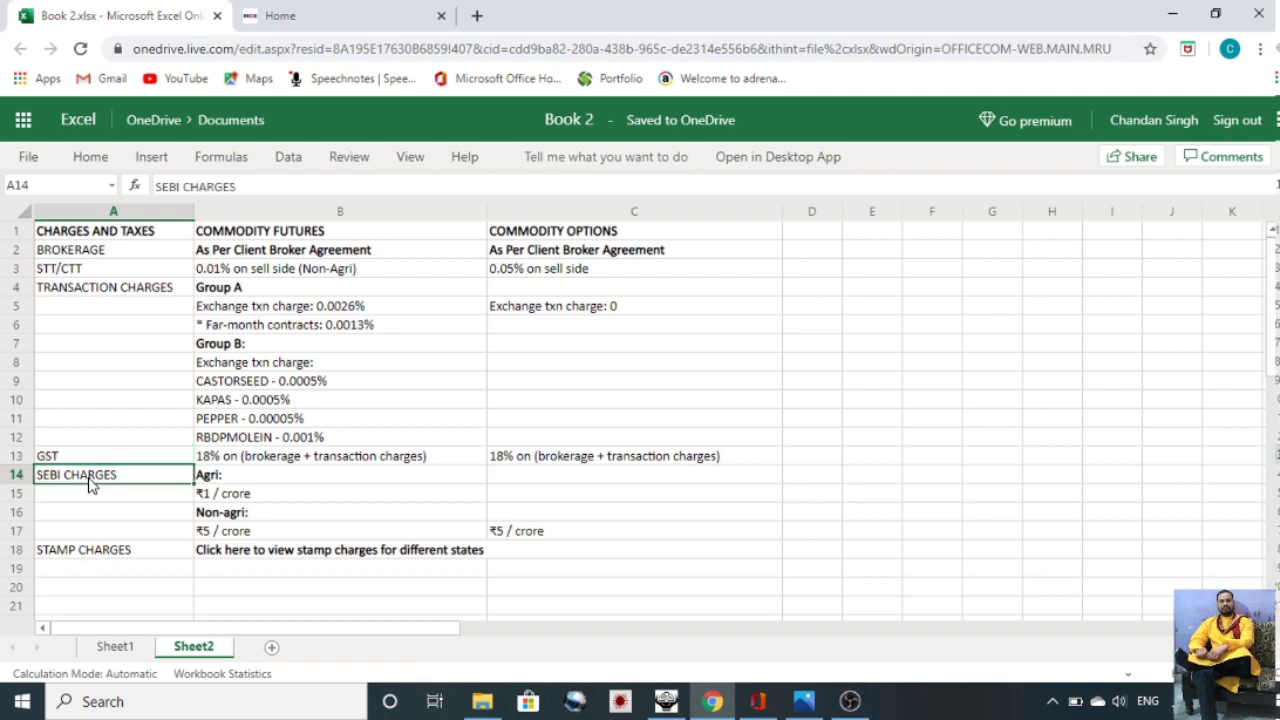
left_click(229, 494)
left_click(234, 511)
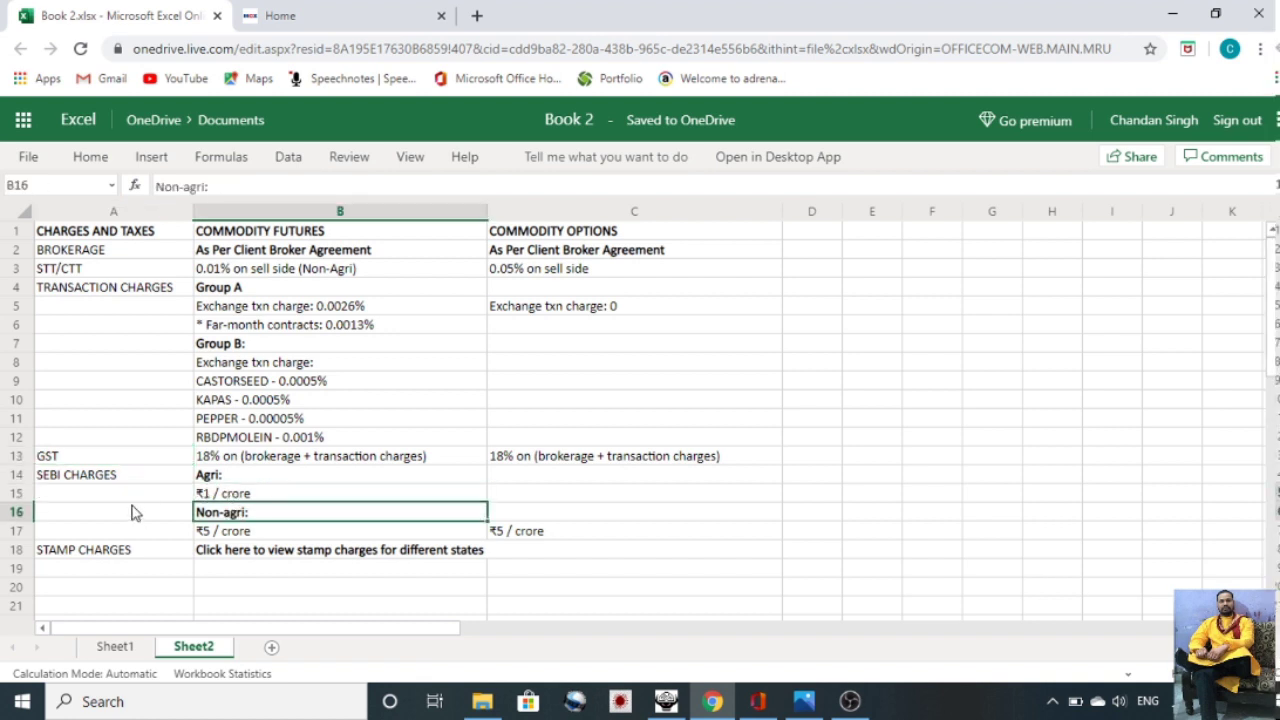
left_click(76, 556)
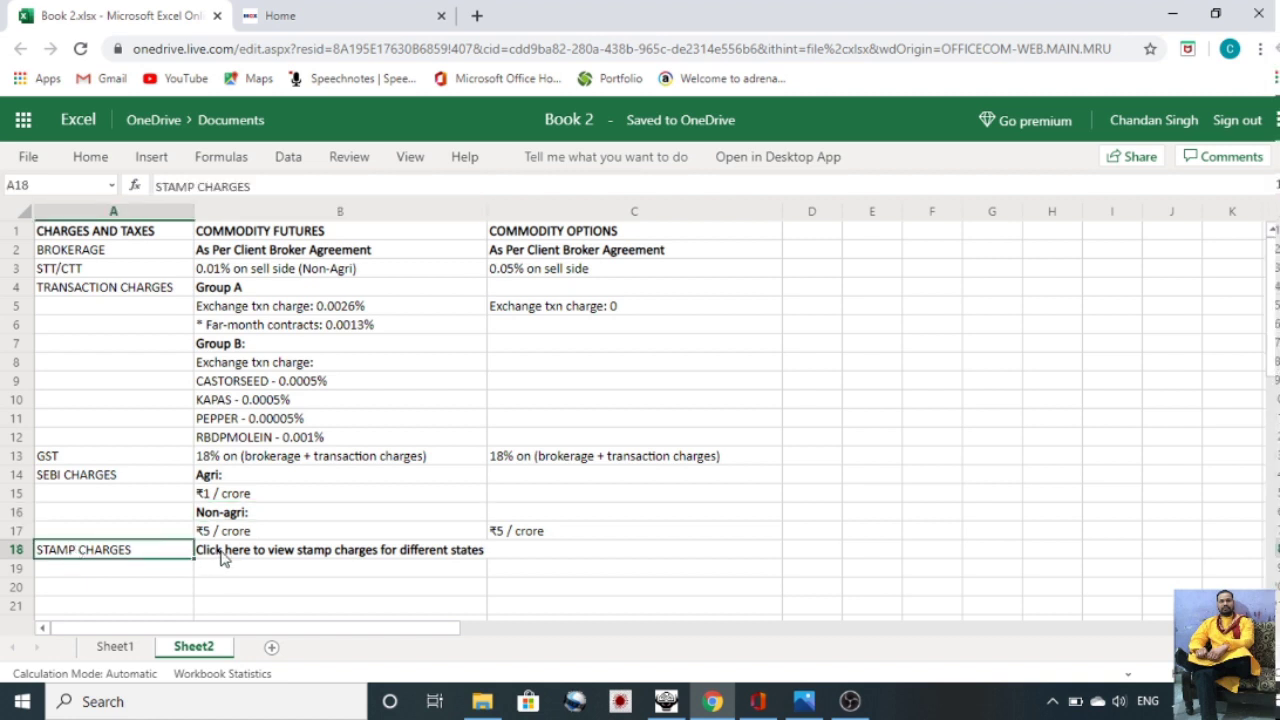
left_click(273, 560)
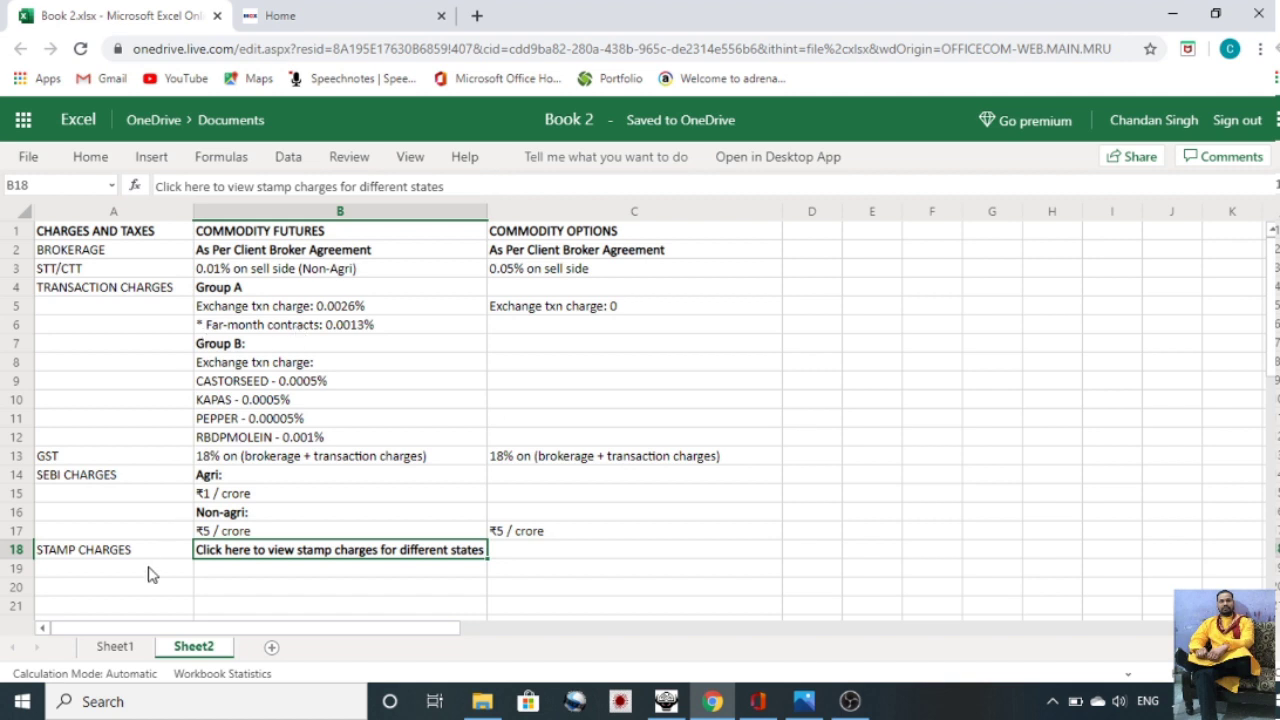
left_click(114, 648)
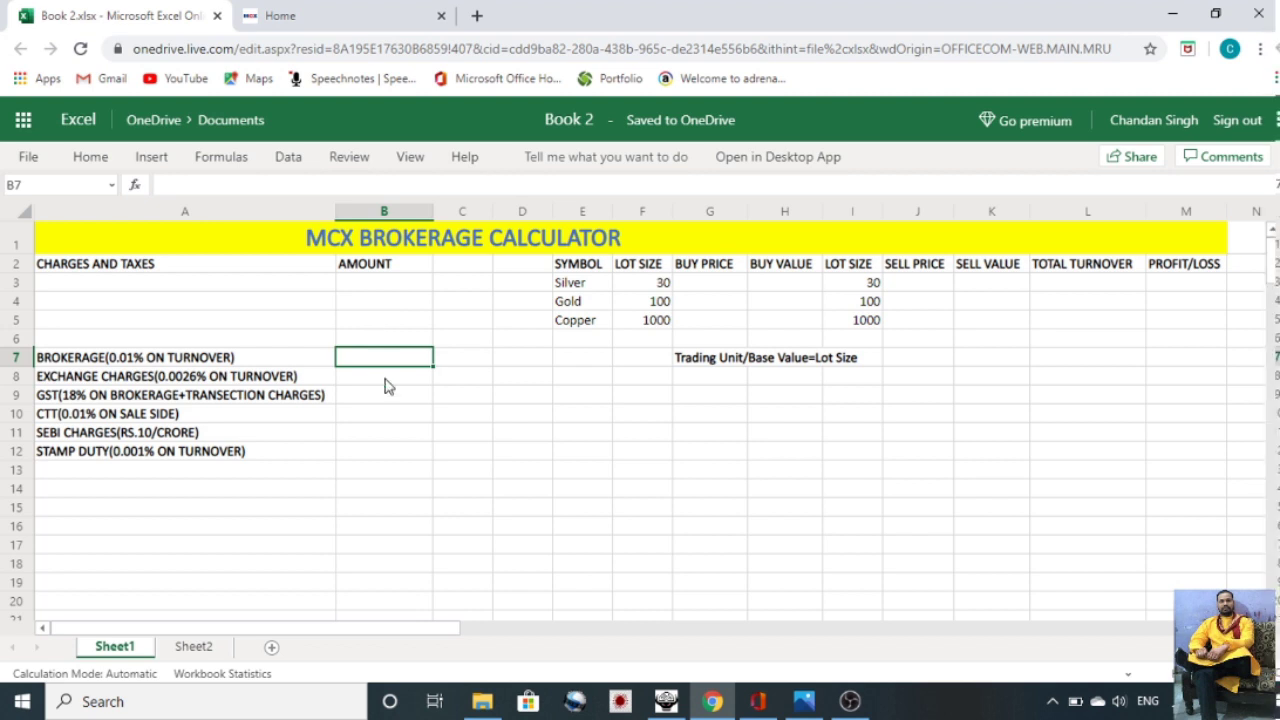
left_click(456, 365)
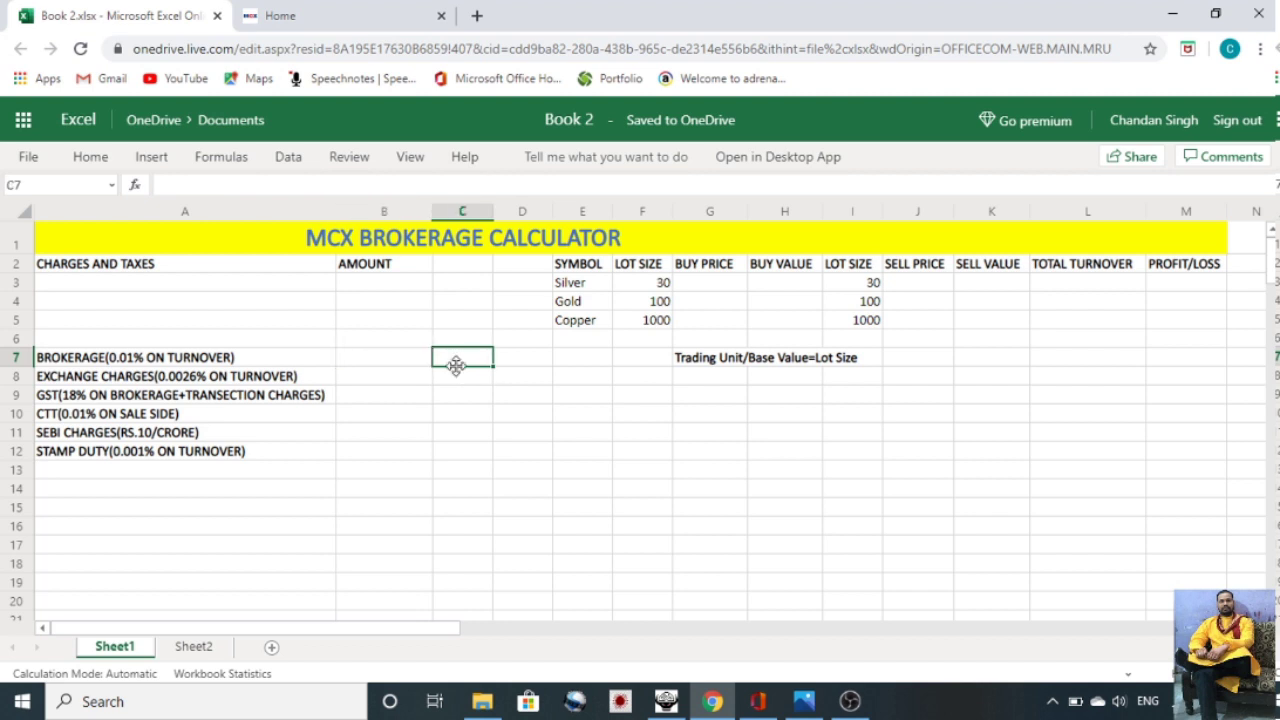
left_click(380, 367)
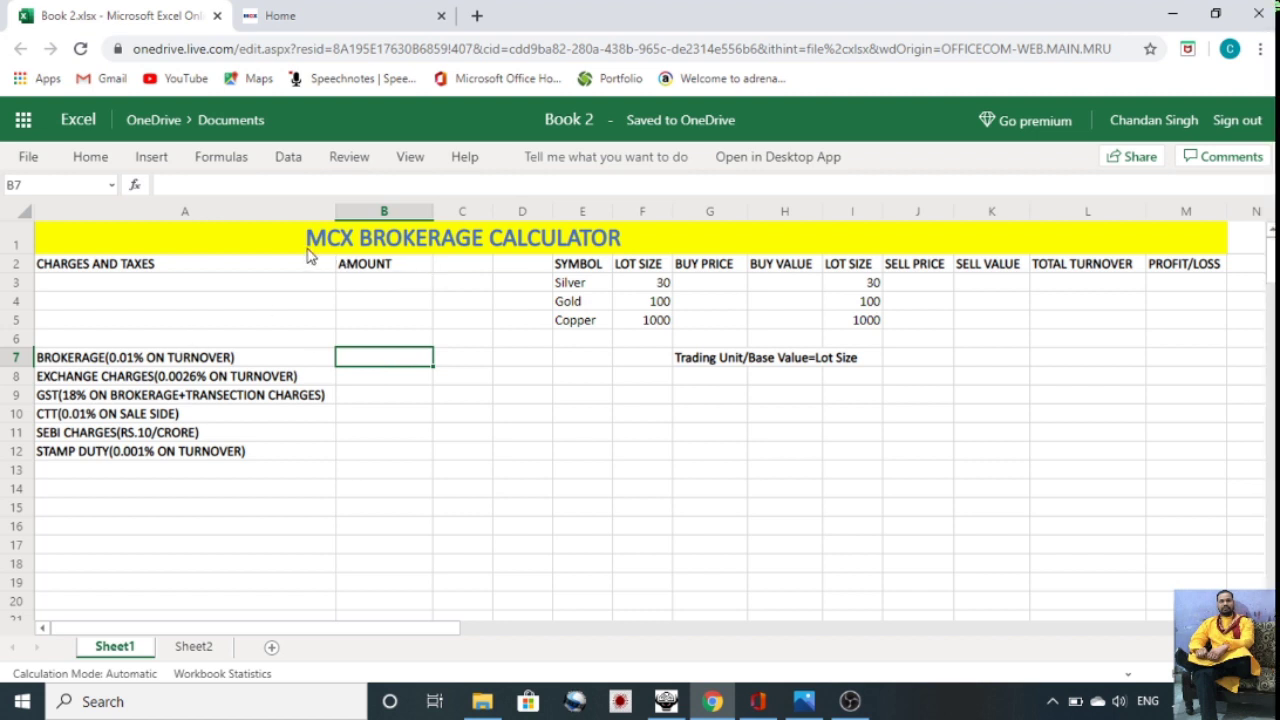
left_click(476, 248)
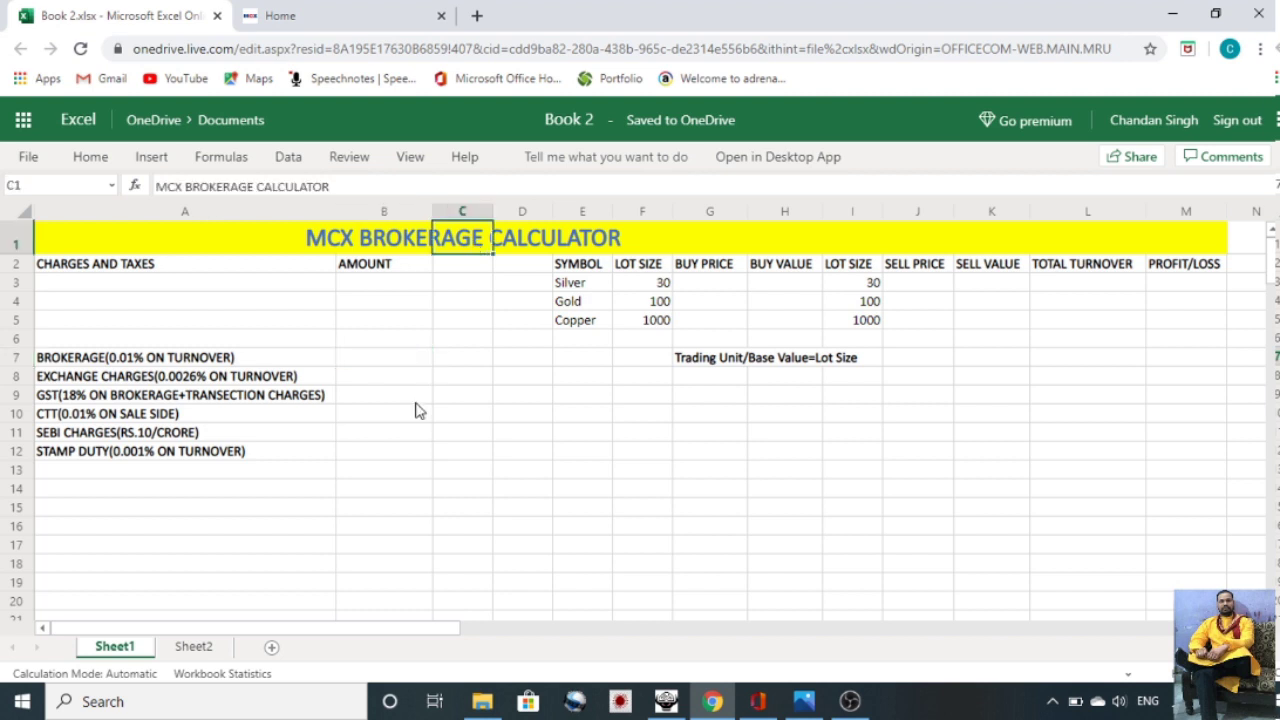
left_click(450, 290)
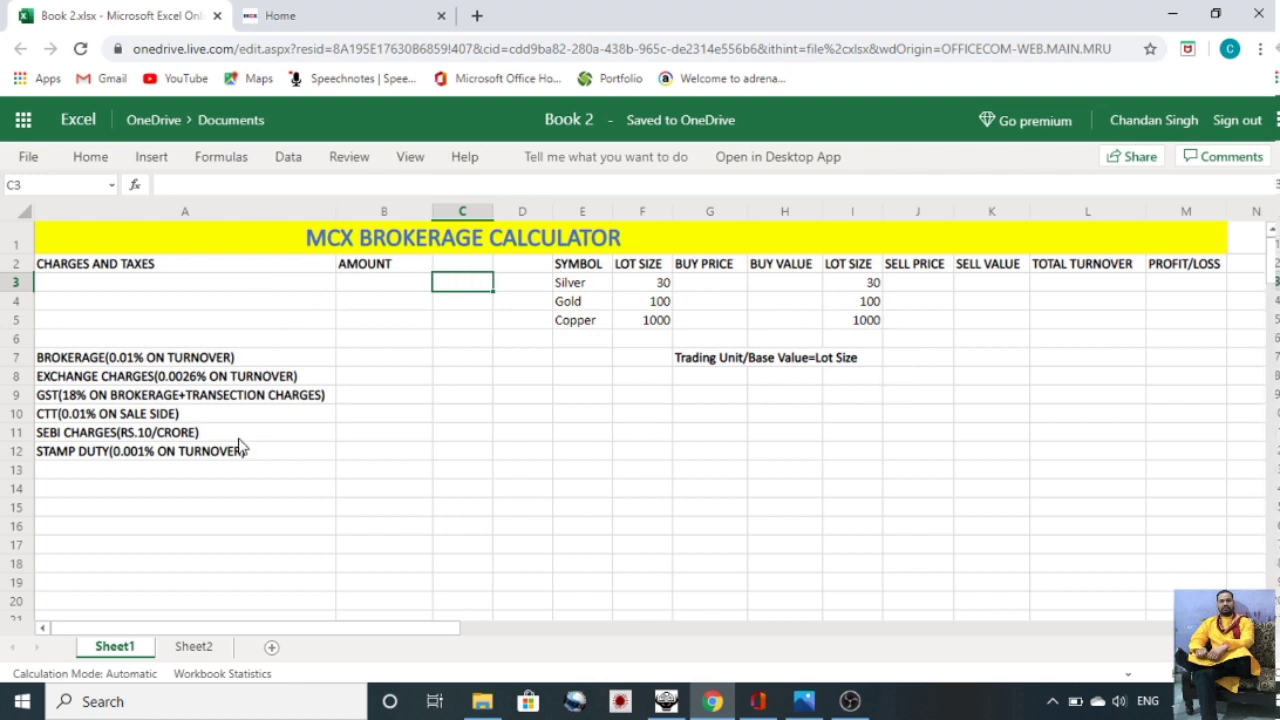
left_click_drag(150, 265, 375, 263)
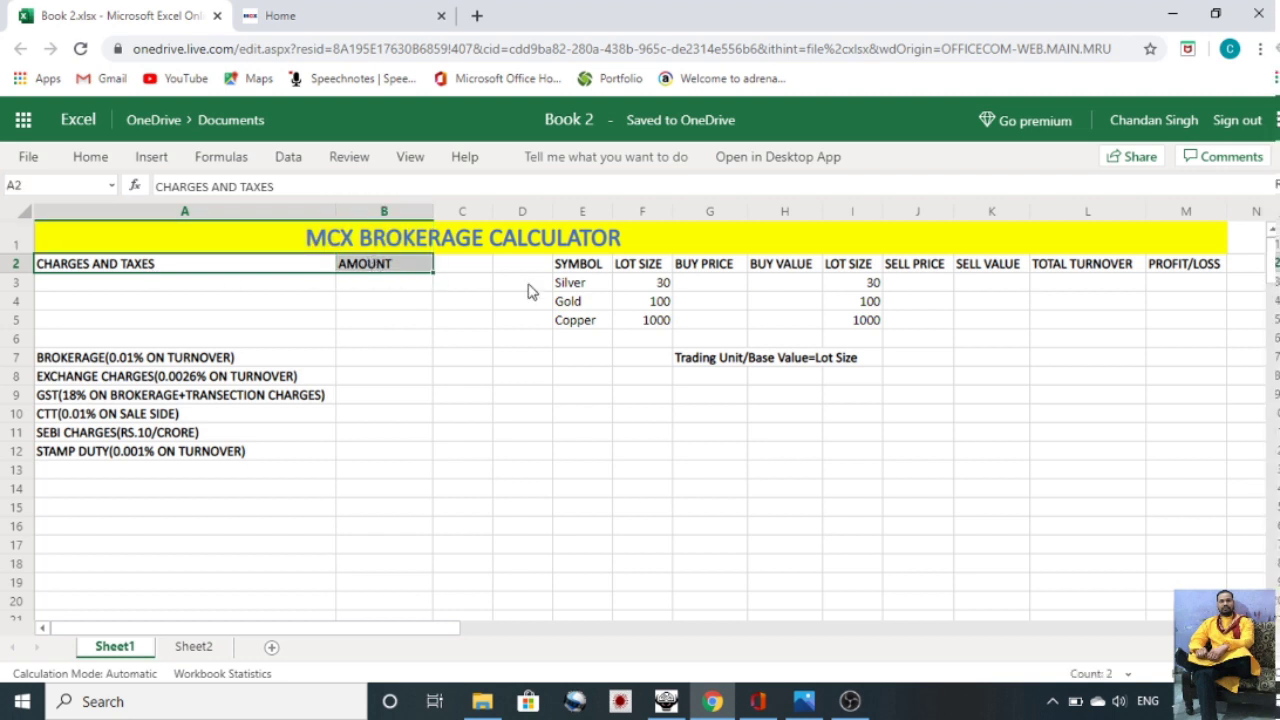
left_click(592, 268)
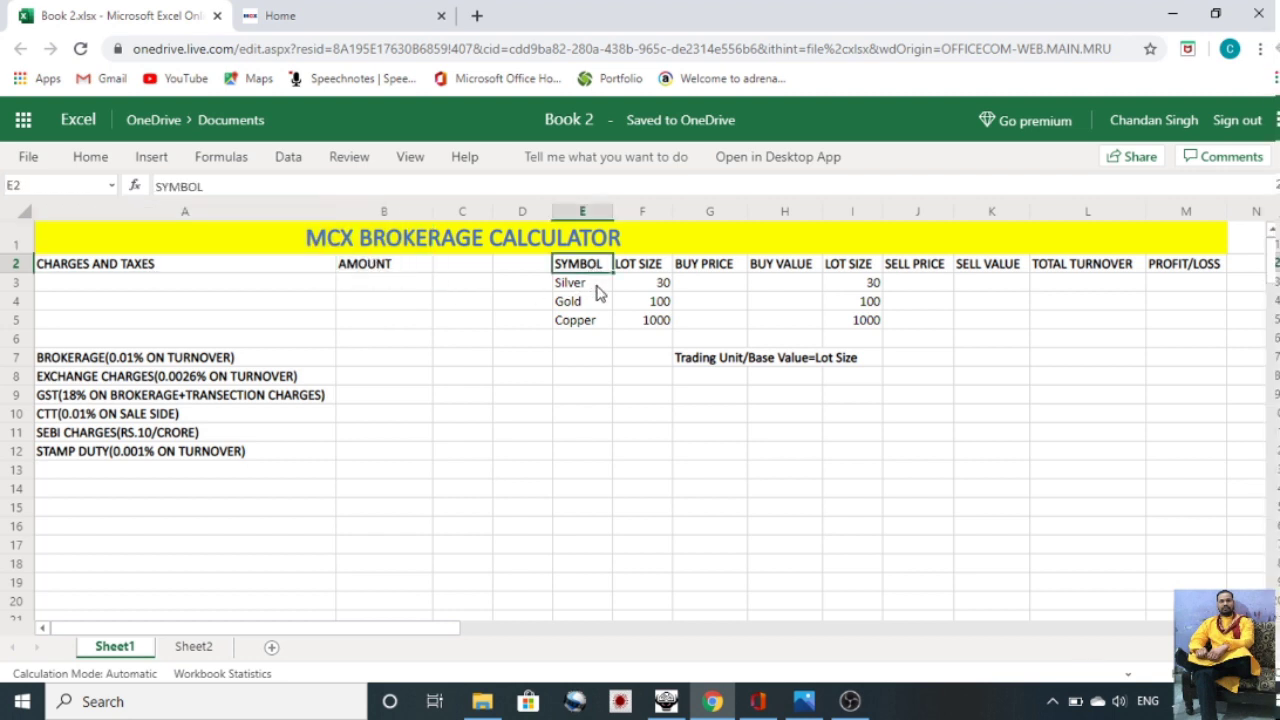
left_click_drag(592, 289, 592, 310)
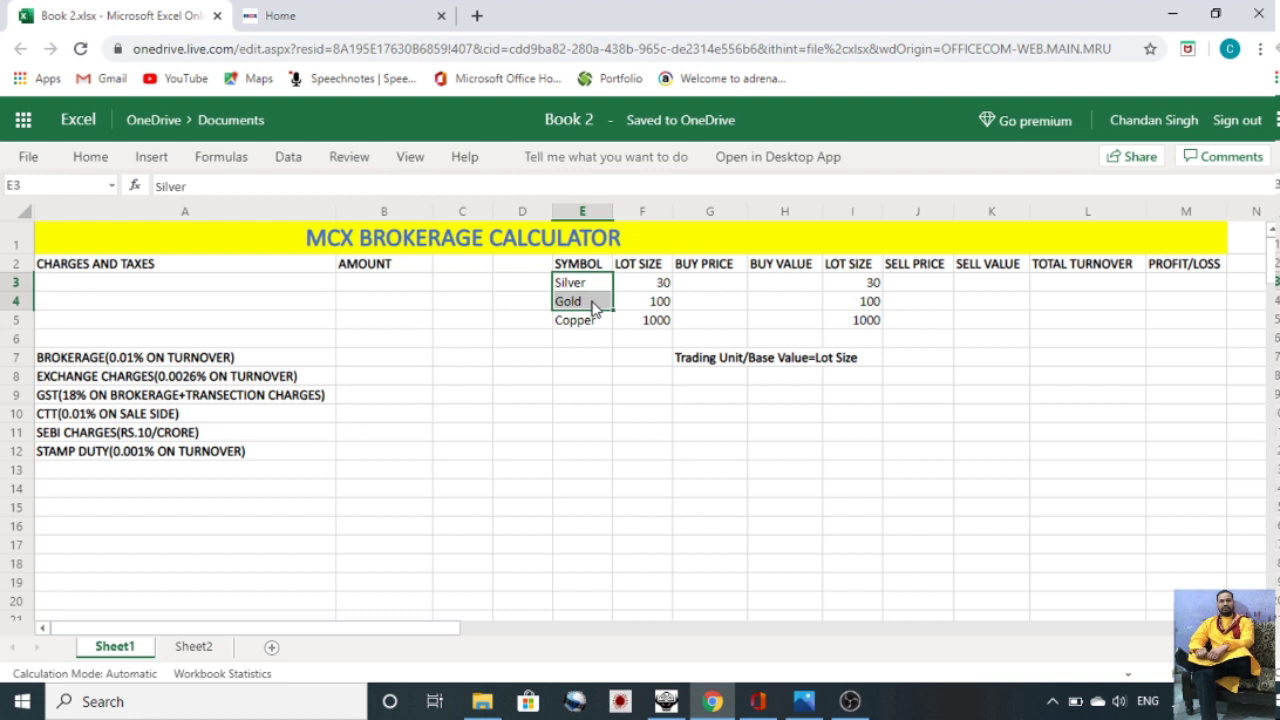
left_click(592, 322)
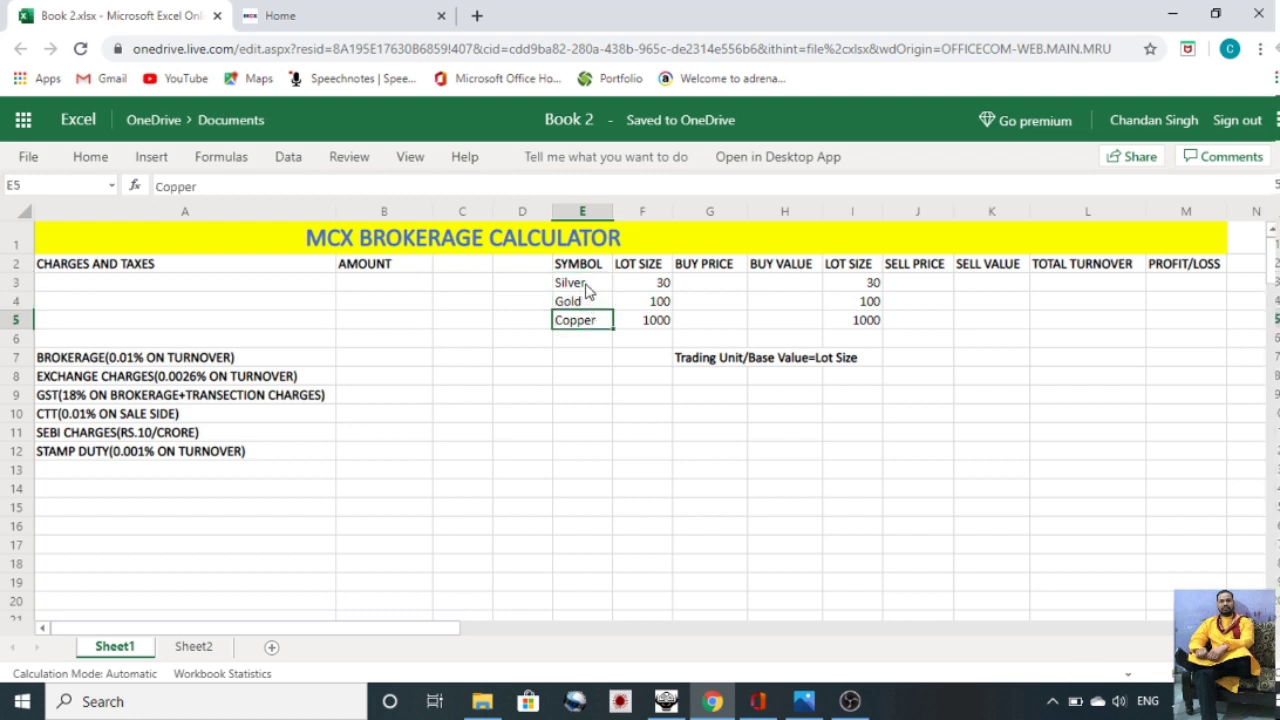
left_click(588, 286)
left_click(584, 305)
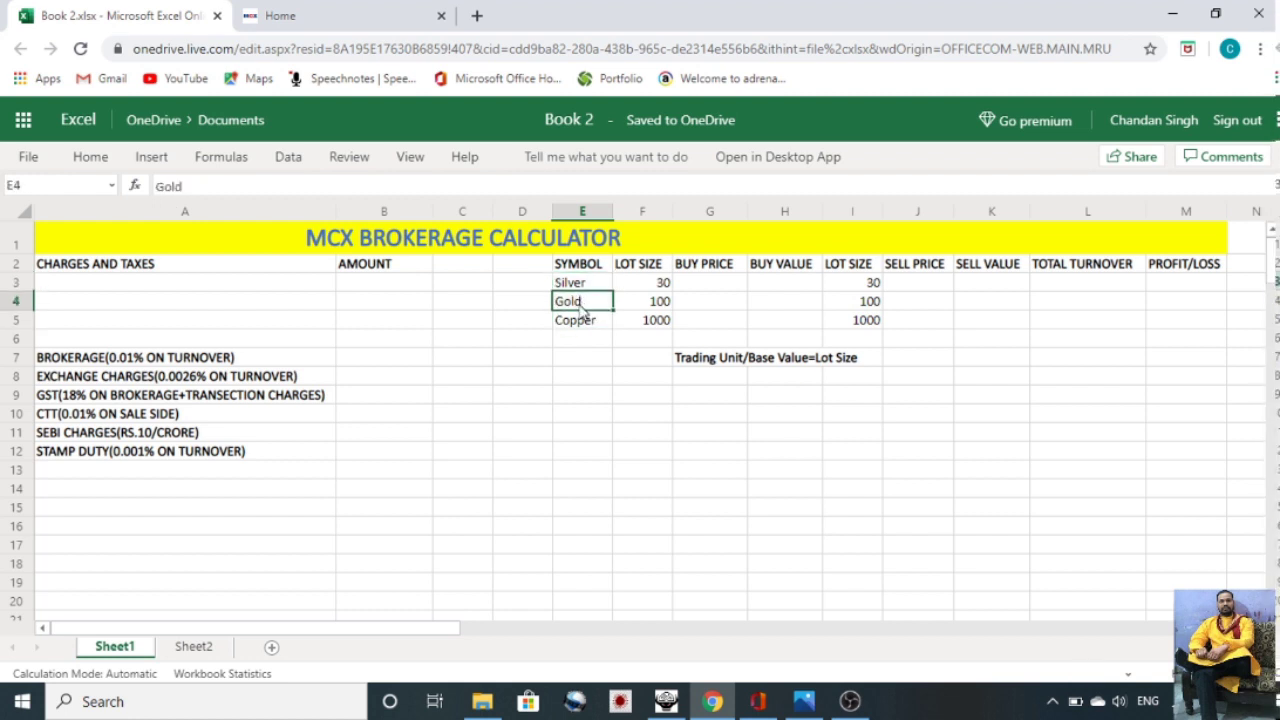
left_click(578, 328)
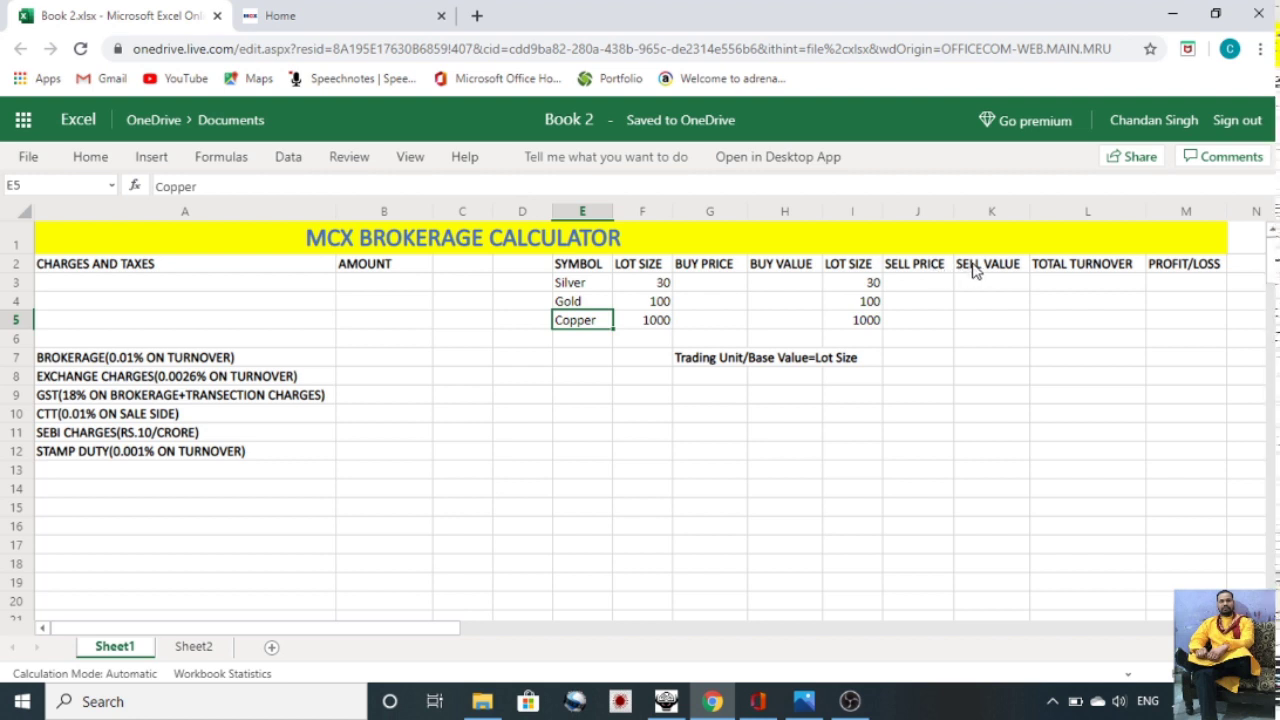
left_click(1095, 270)
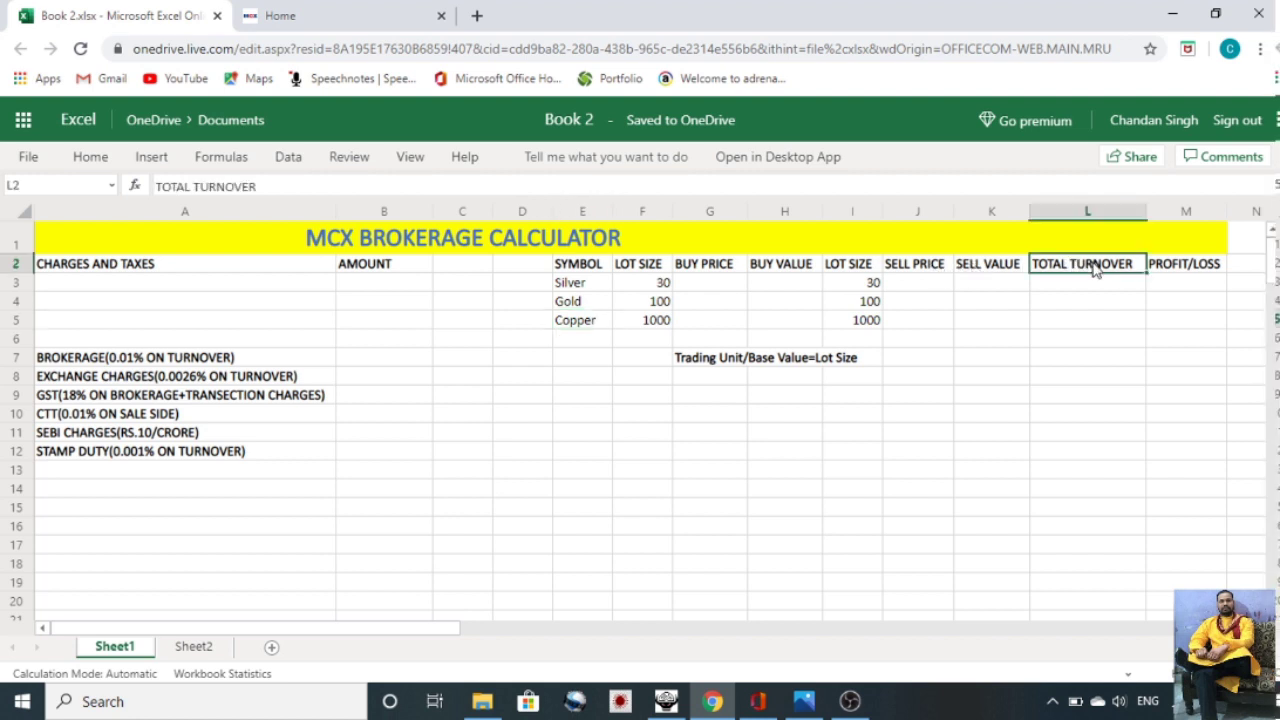
left_click(1174, 271)
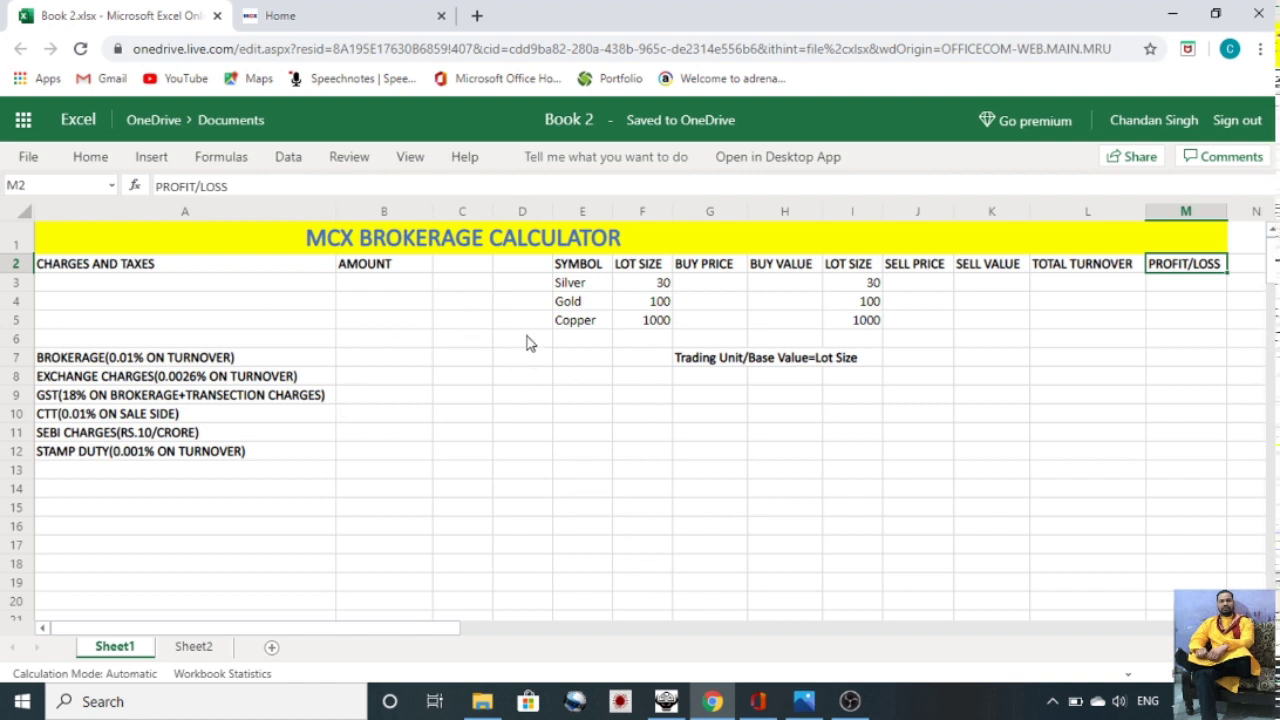
left_click(587, 285)
left_click(588, 306)
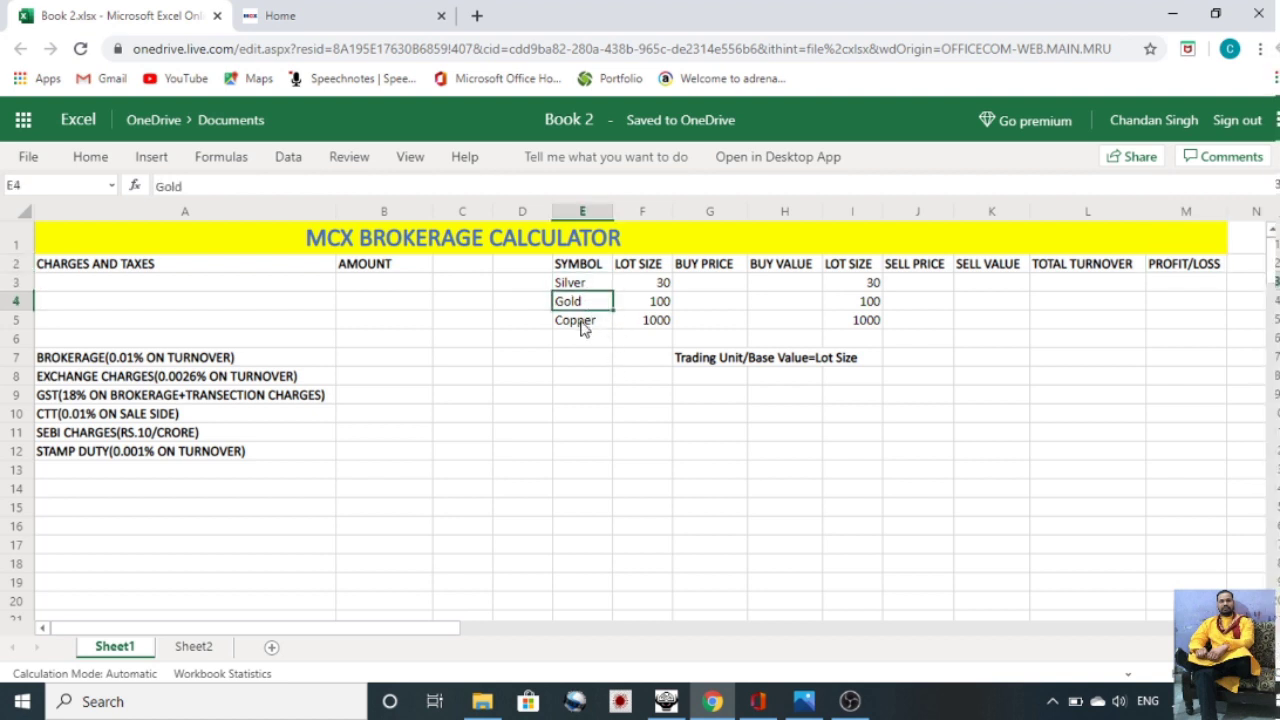
left_click(584, 328)
left_click(585, 286)
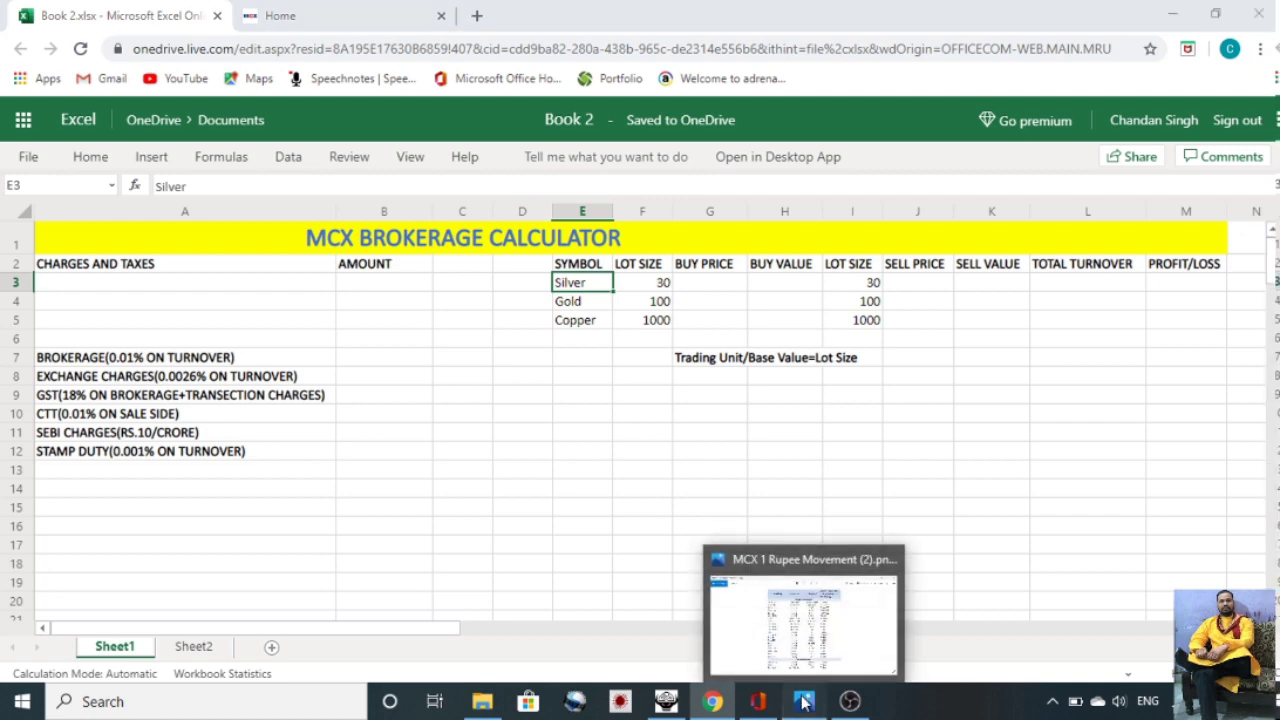
Step: Open MCX 1 Rupee Movement (2).png in Photos to see trading units and per-rupee P/L
left_click(742, 617)
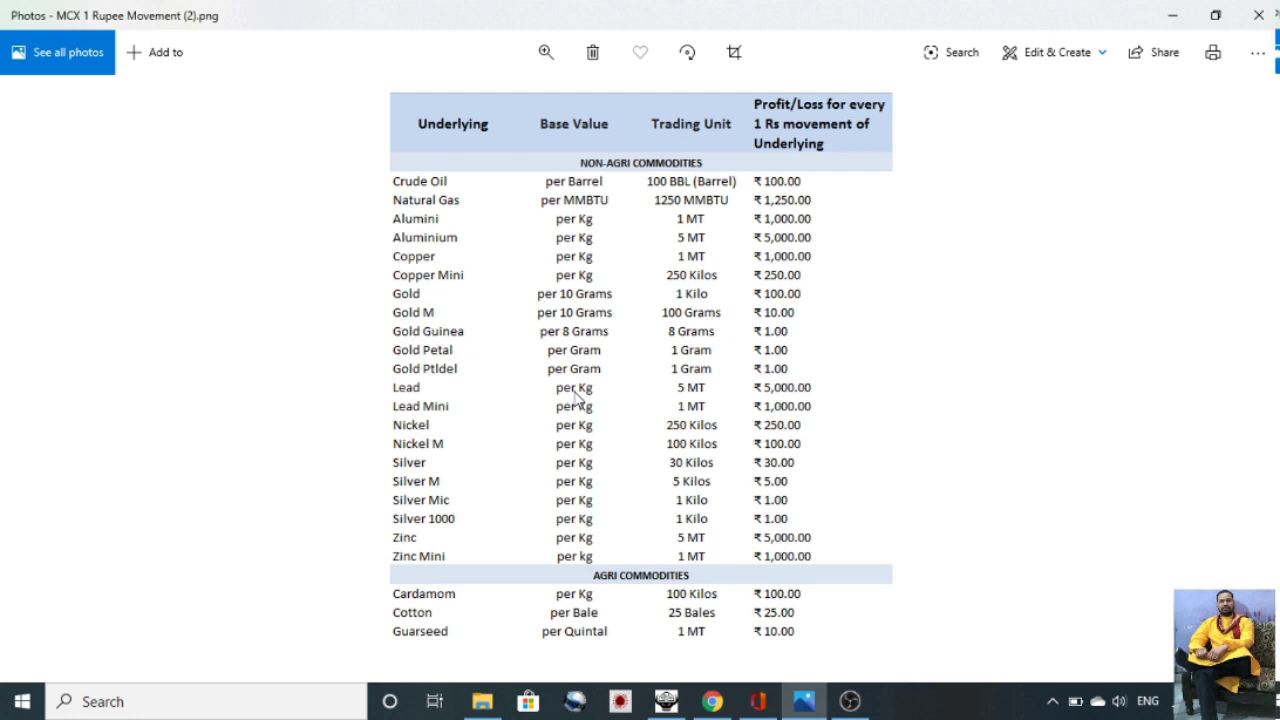
left_click(666, 701)
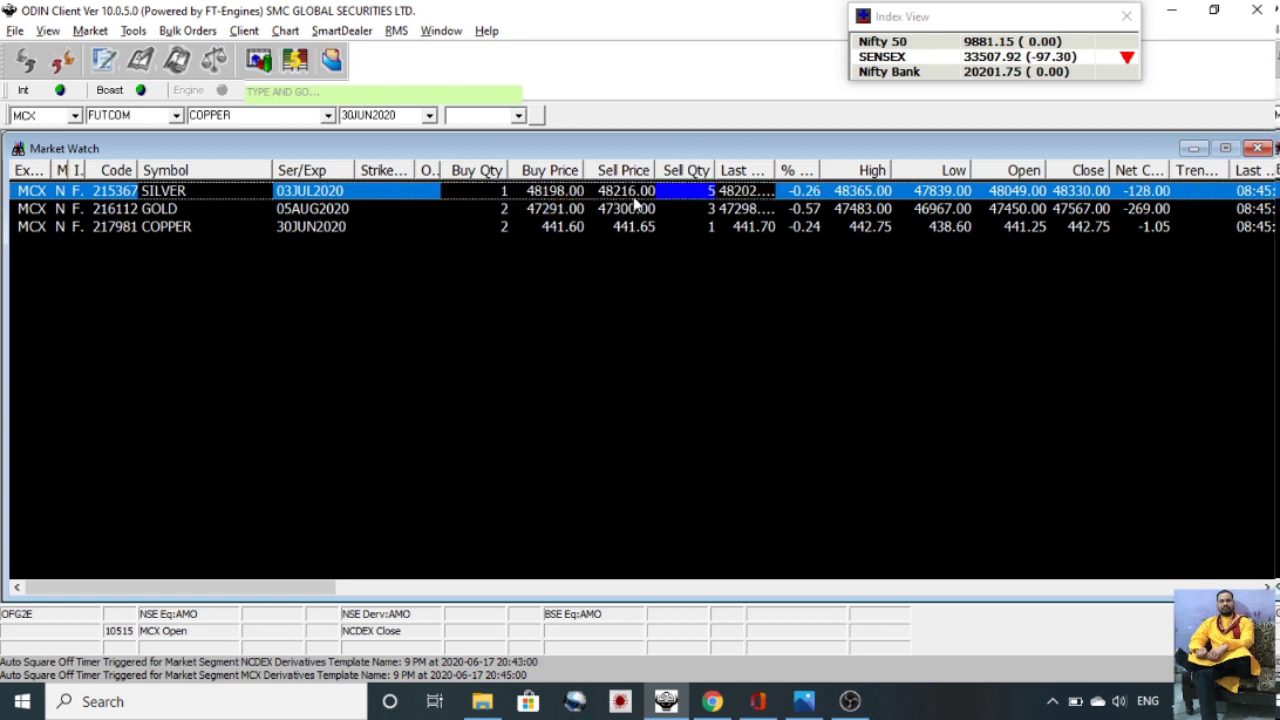
left_click(280, 209)
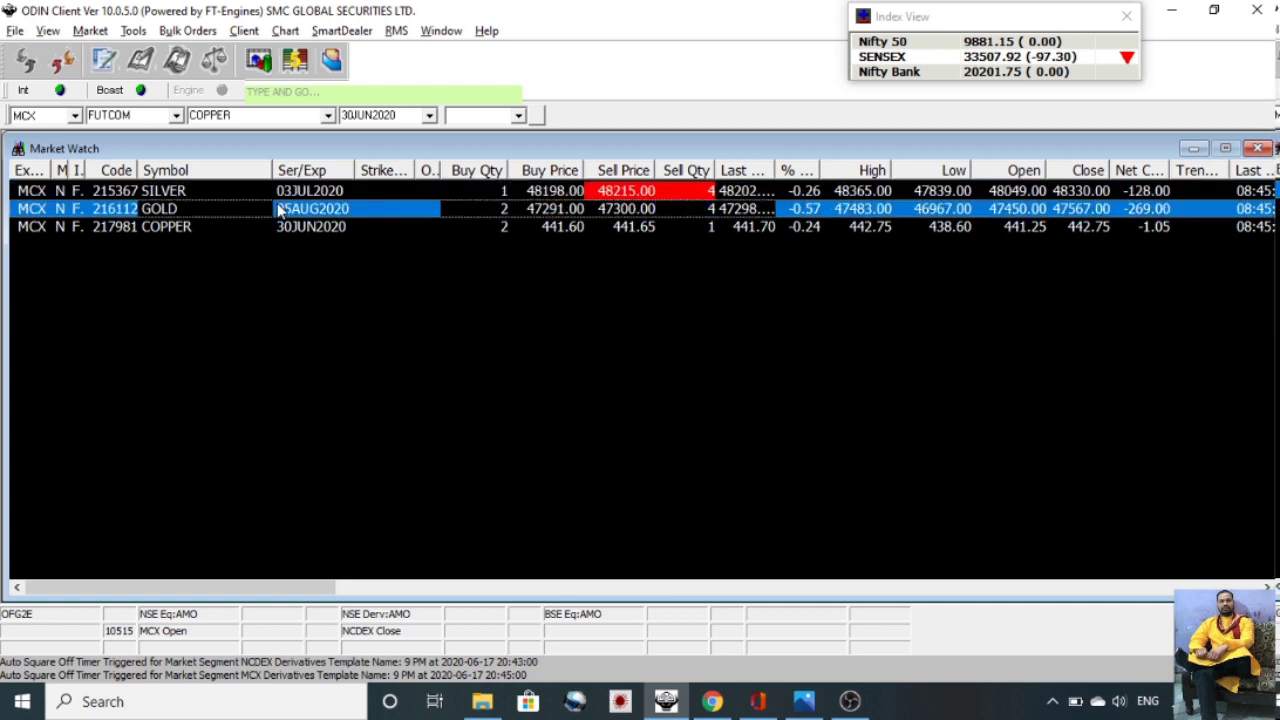
left_click(176, 228)
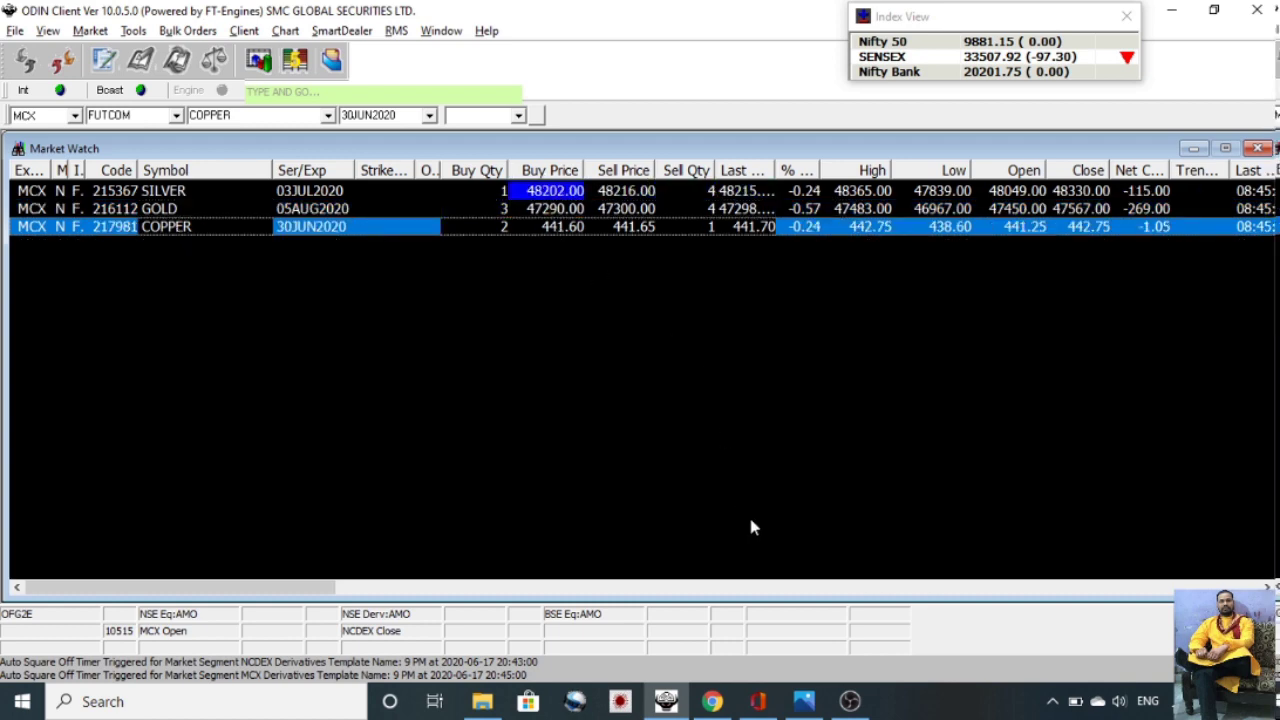
left_click(804, 701)
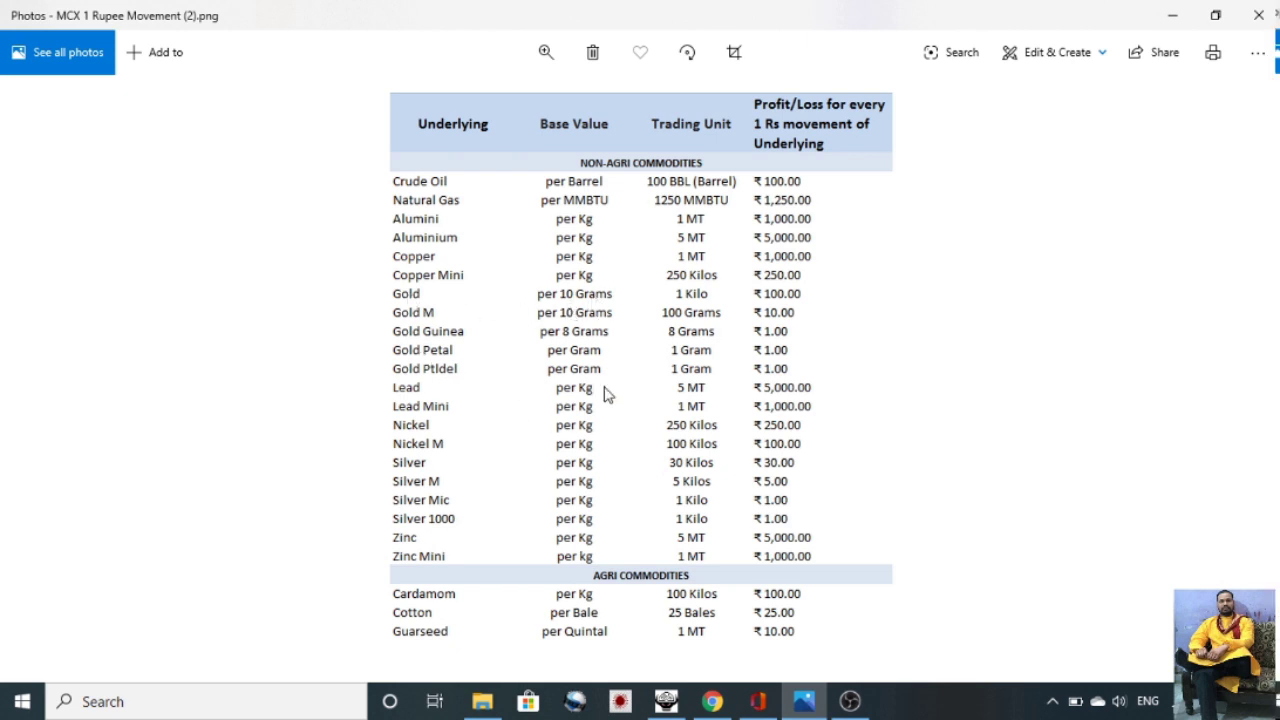
left_click(666, 702)
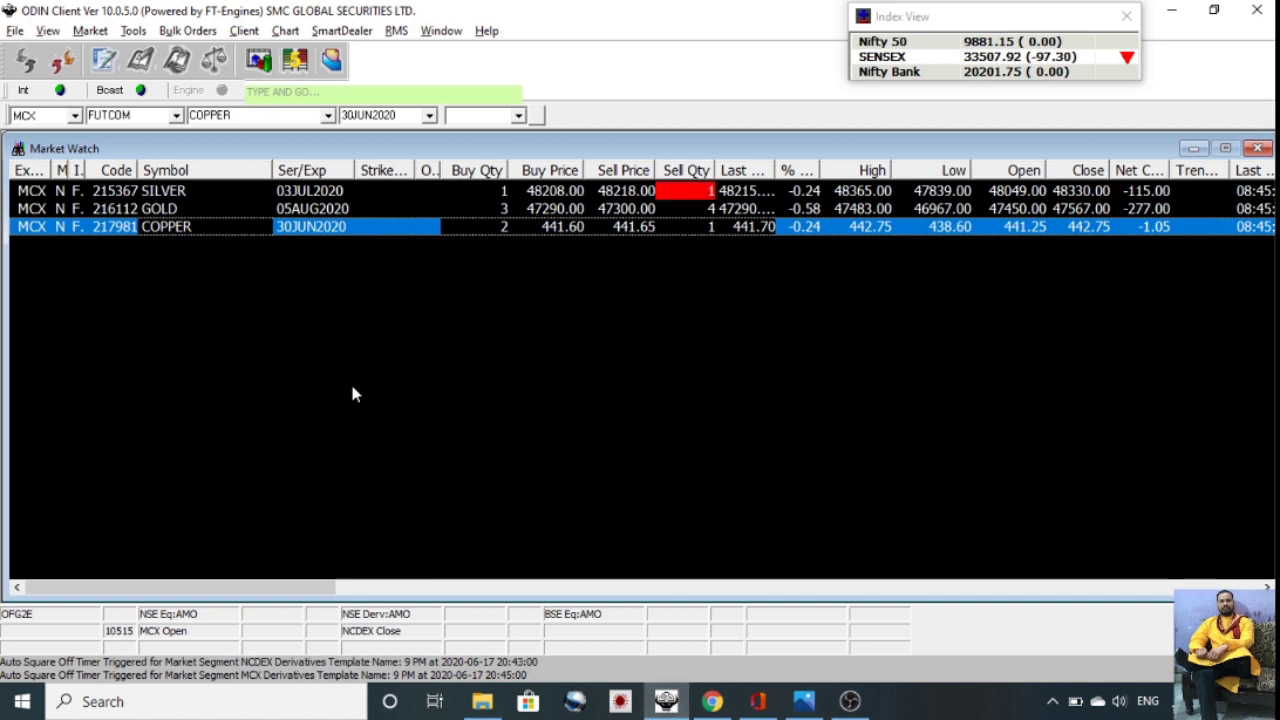
left_click(199, 211)
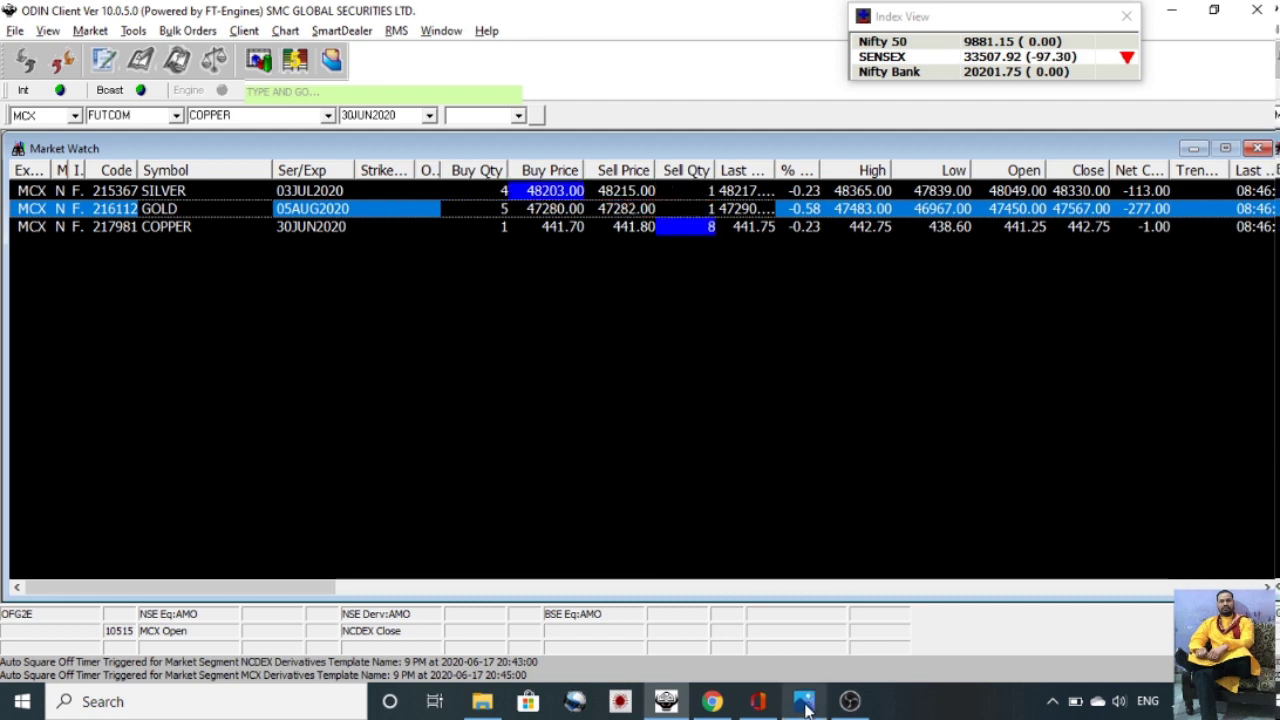
mouse_move(804, 701)
left_click(770, 585)
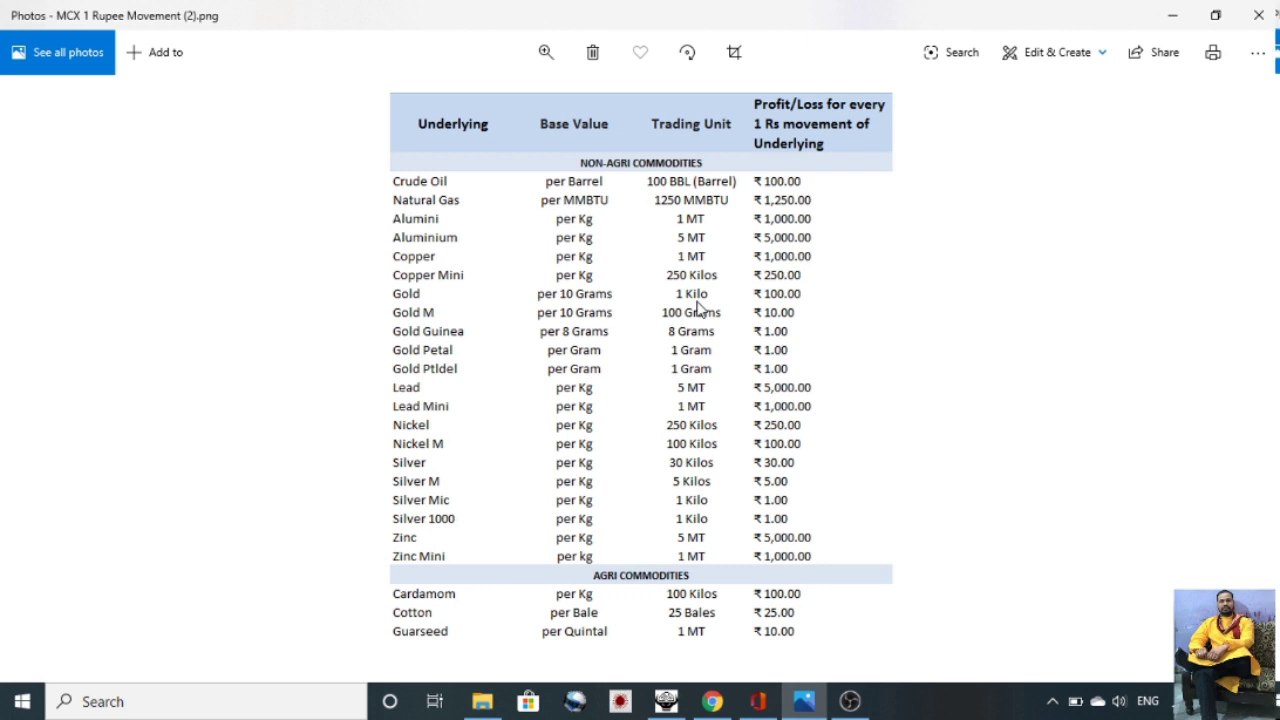
Step: Return to the brokerage calculator sheet and select Silver's buy price cell G3
left_click(712, 701)
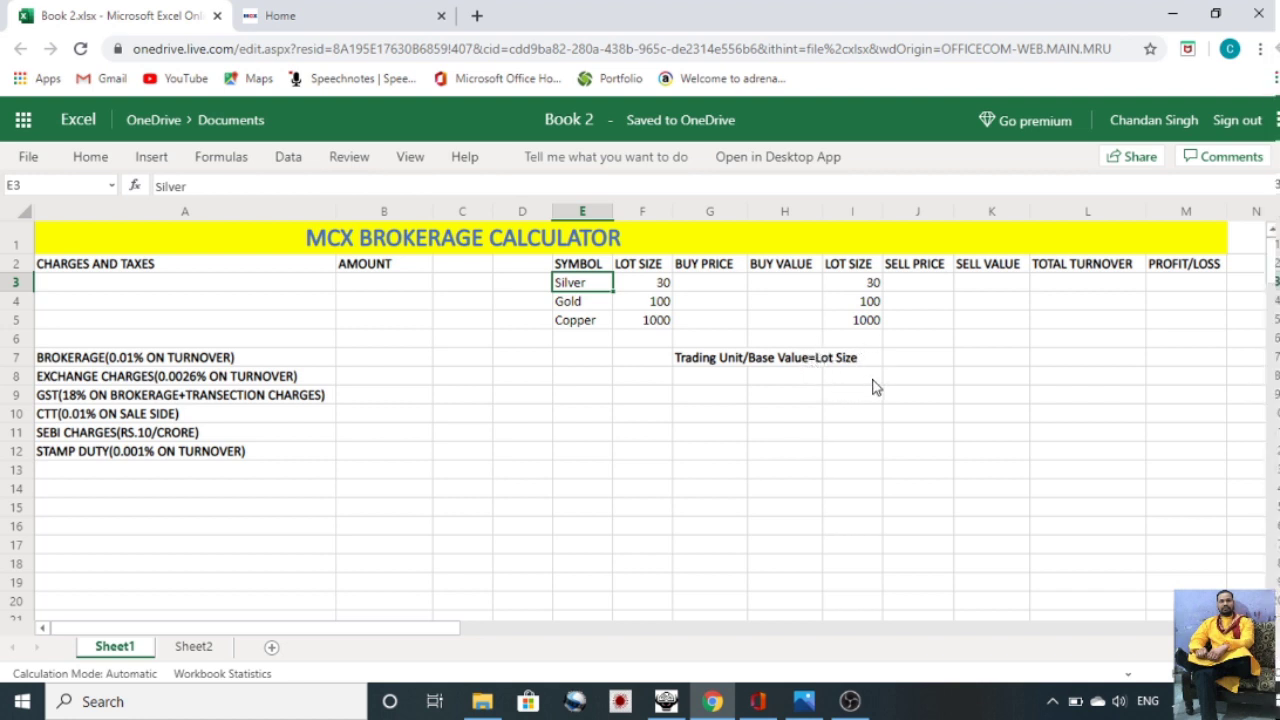
left_click(703, 286)
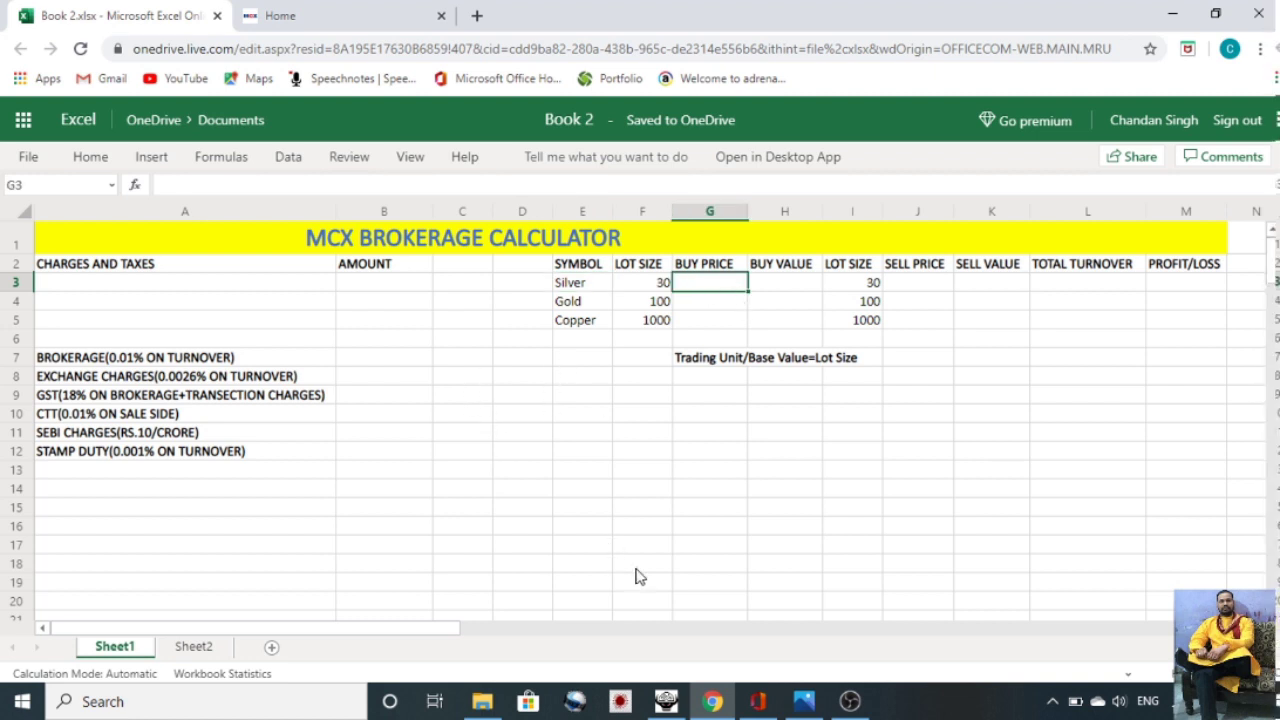
Step: Check the SILVER contract quote in ODIN's market watch, then return to the calculator
left_click(666, 701)
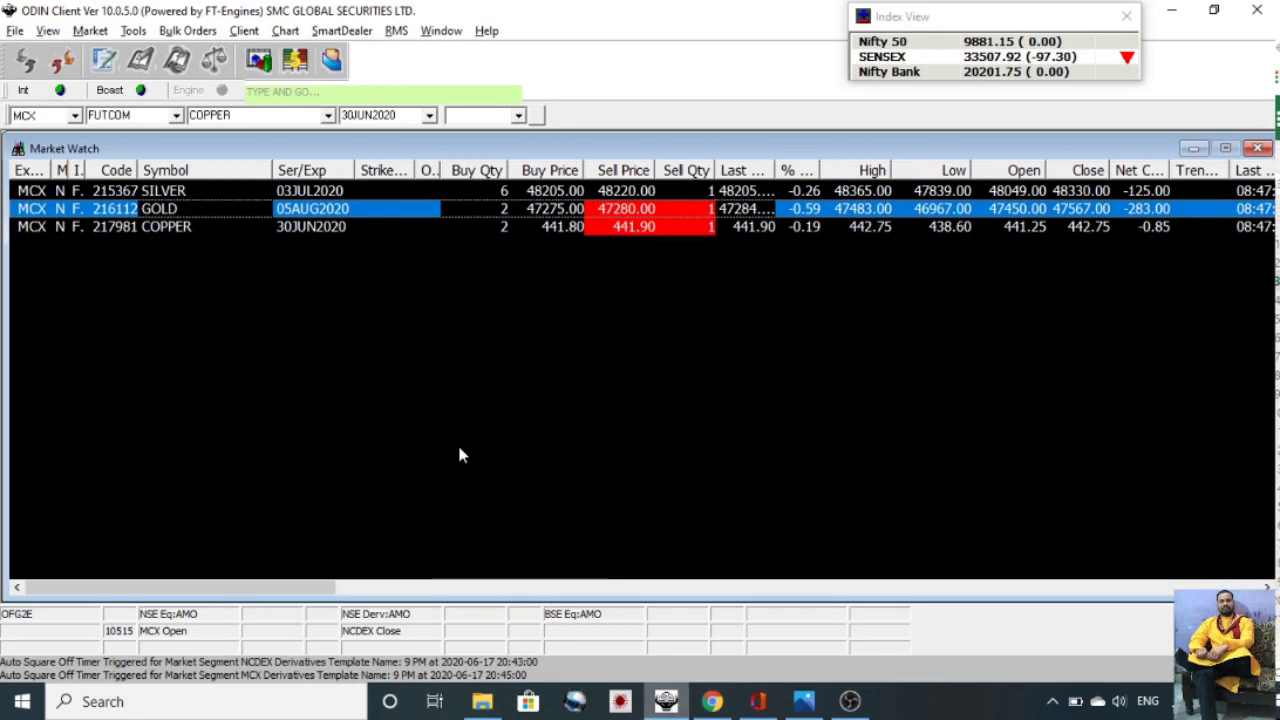
left_click(170, 199)
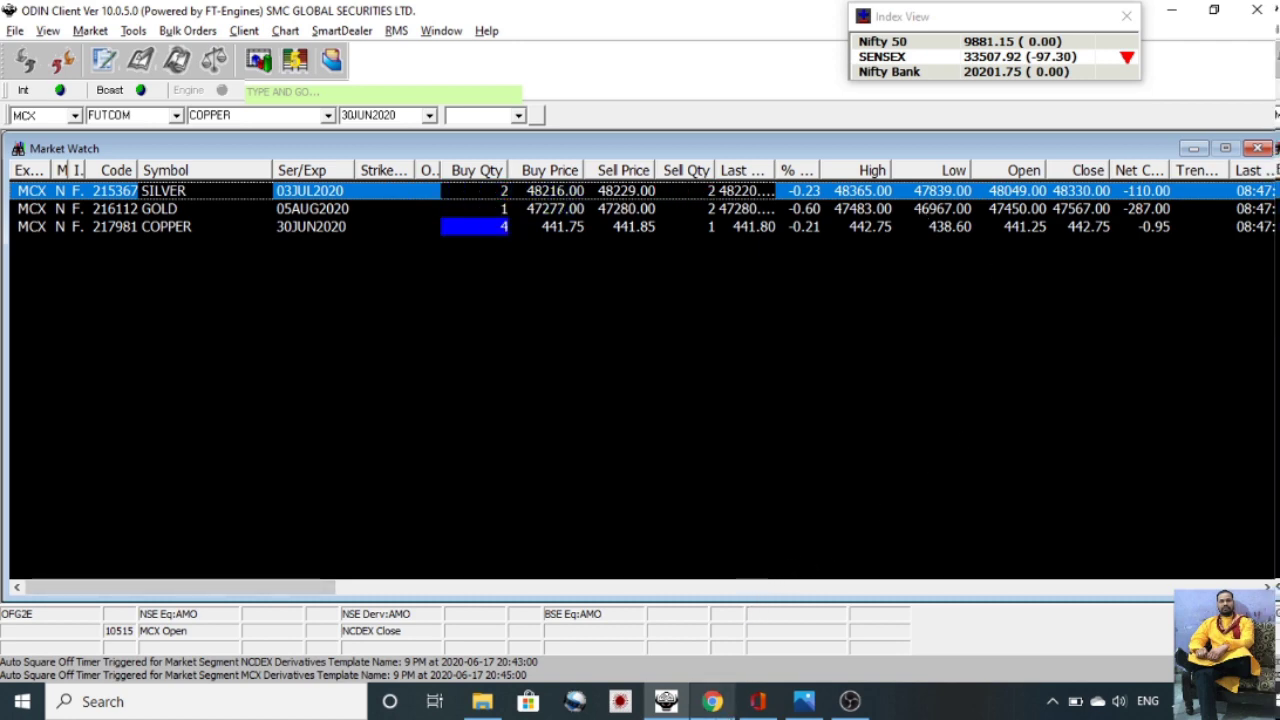
mouse_move(711, 701)
left_click(653, 600)
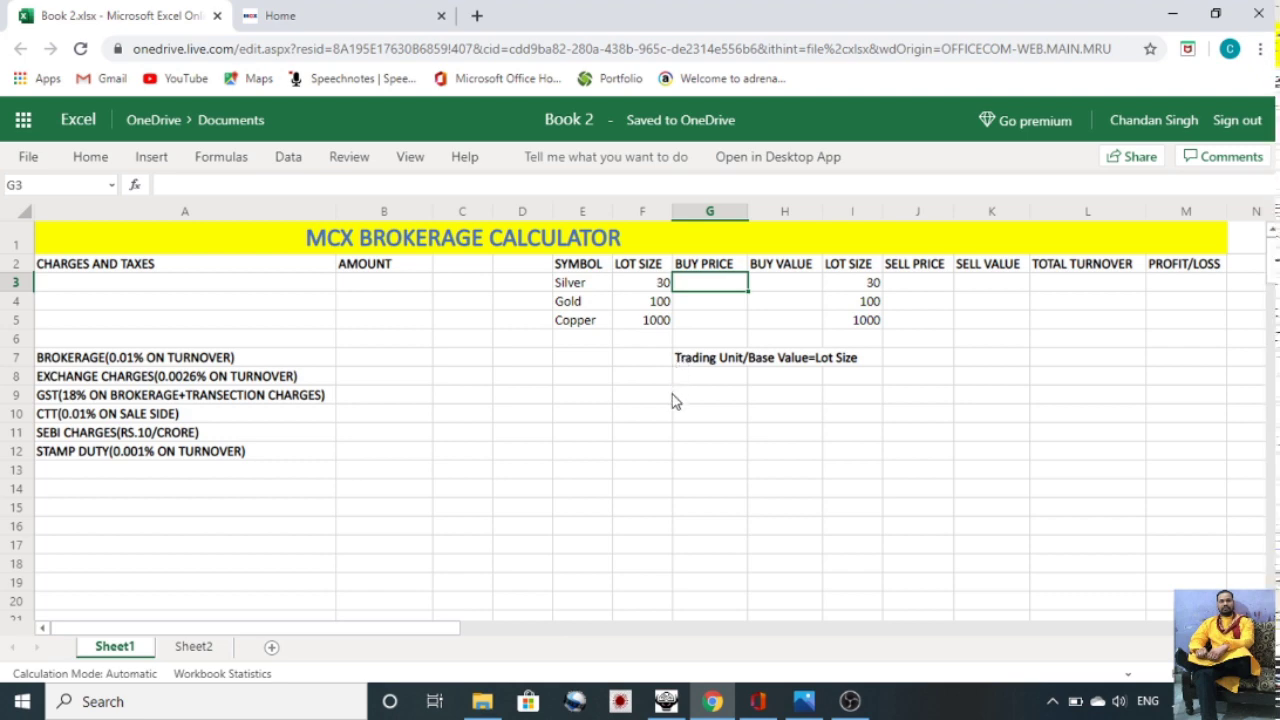
Step: Enter Silver's buy price 47839 in G3 using the ODIN quote
key("alt+Tab")
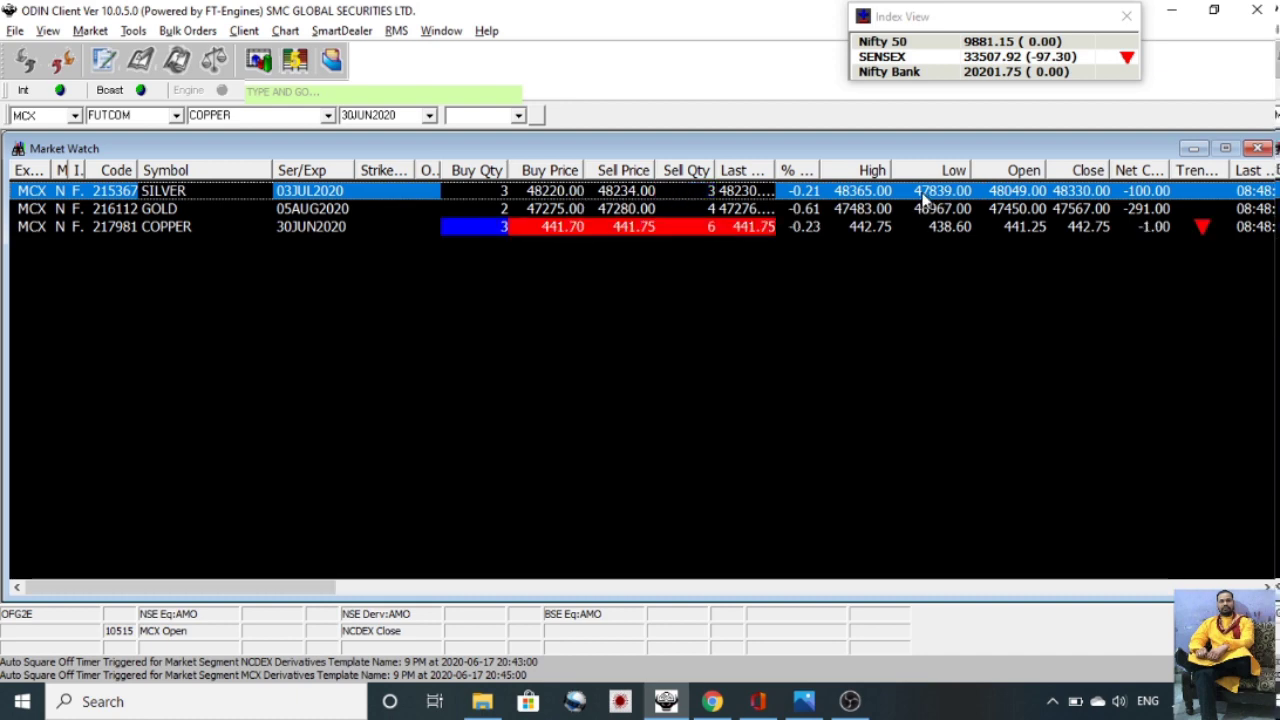
key("alt+Tab")
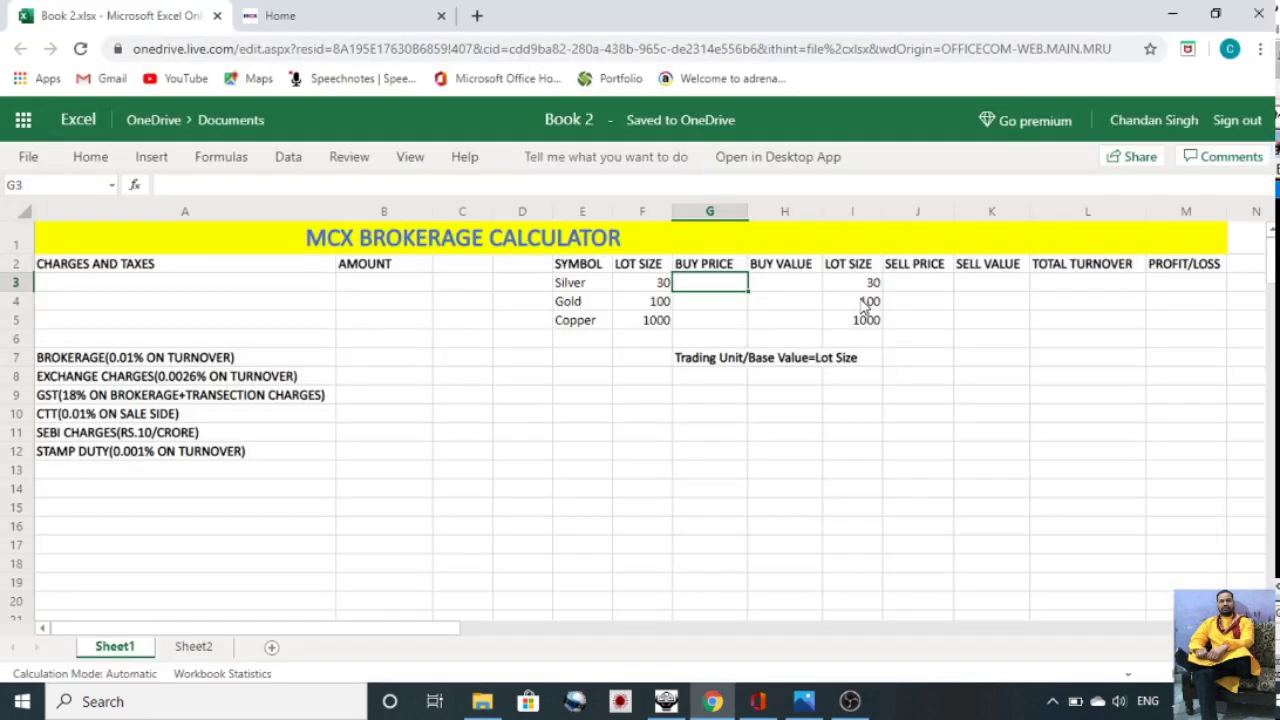
type("478")
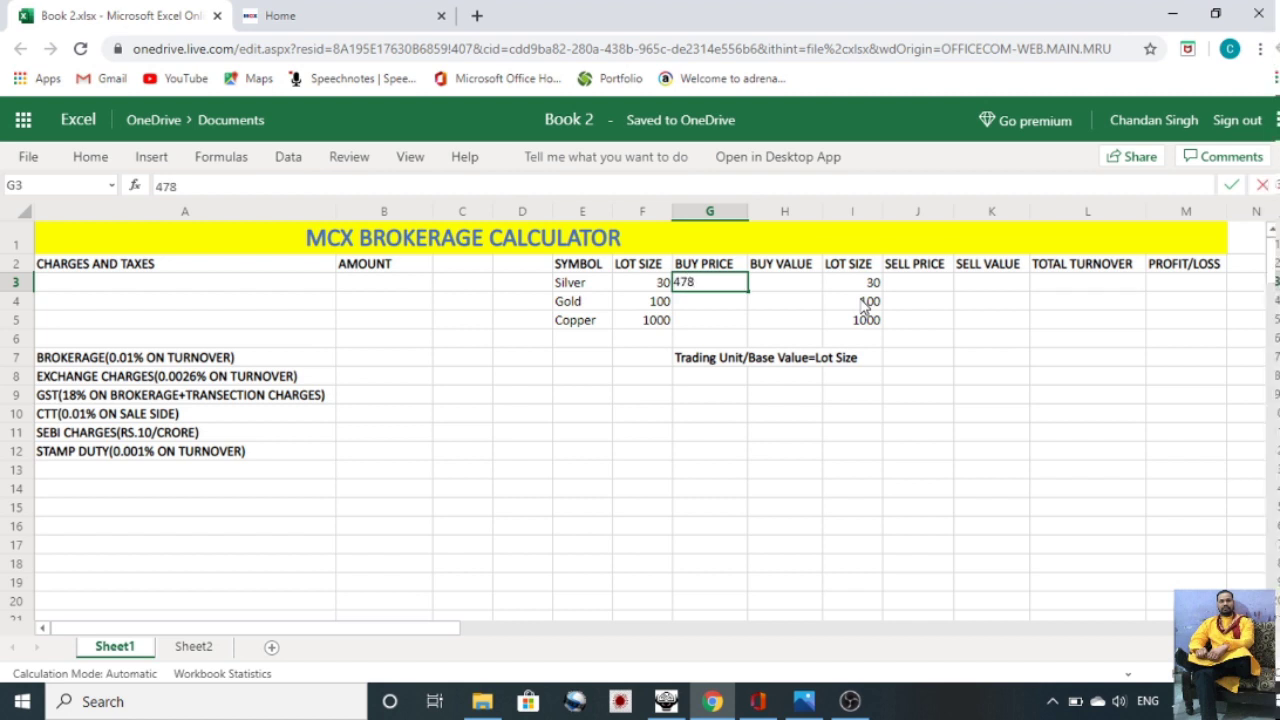
type("39")
key("Tab")
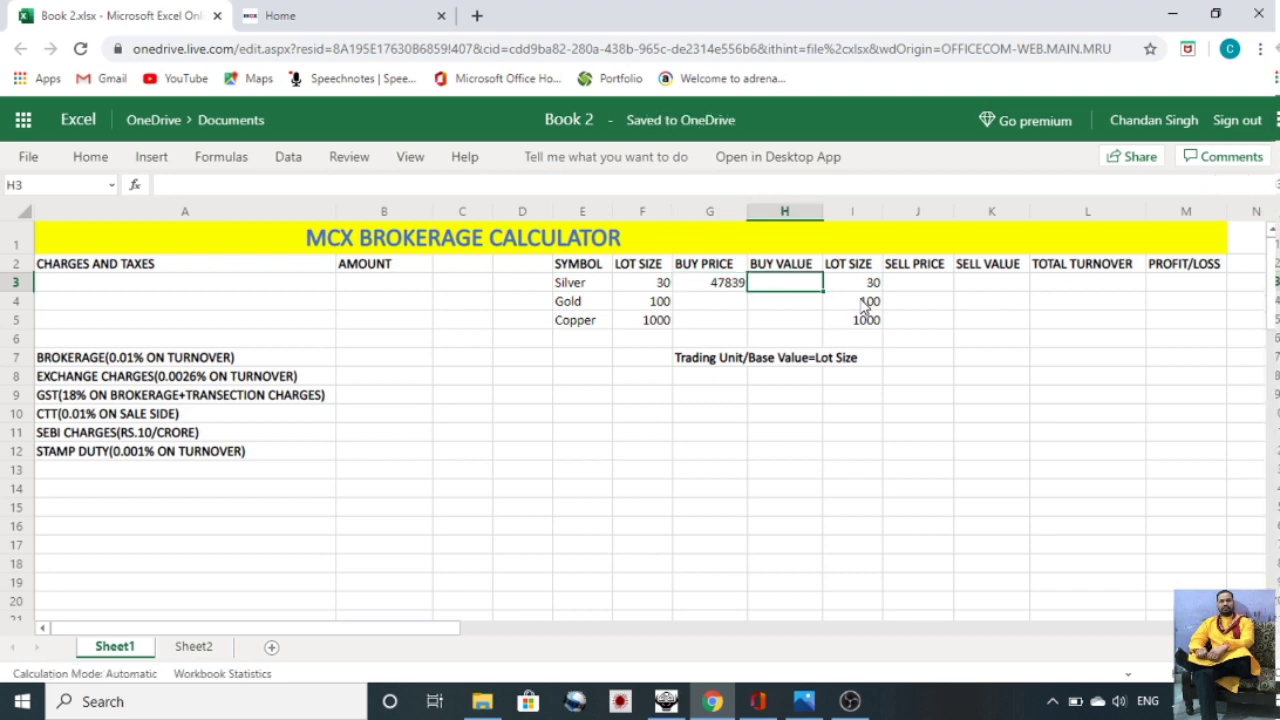
Step: Enter Silver's sell price 48365 in J3 after checking ODIN
key("alt+Tab")
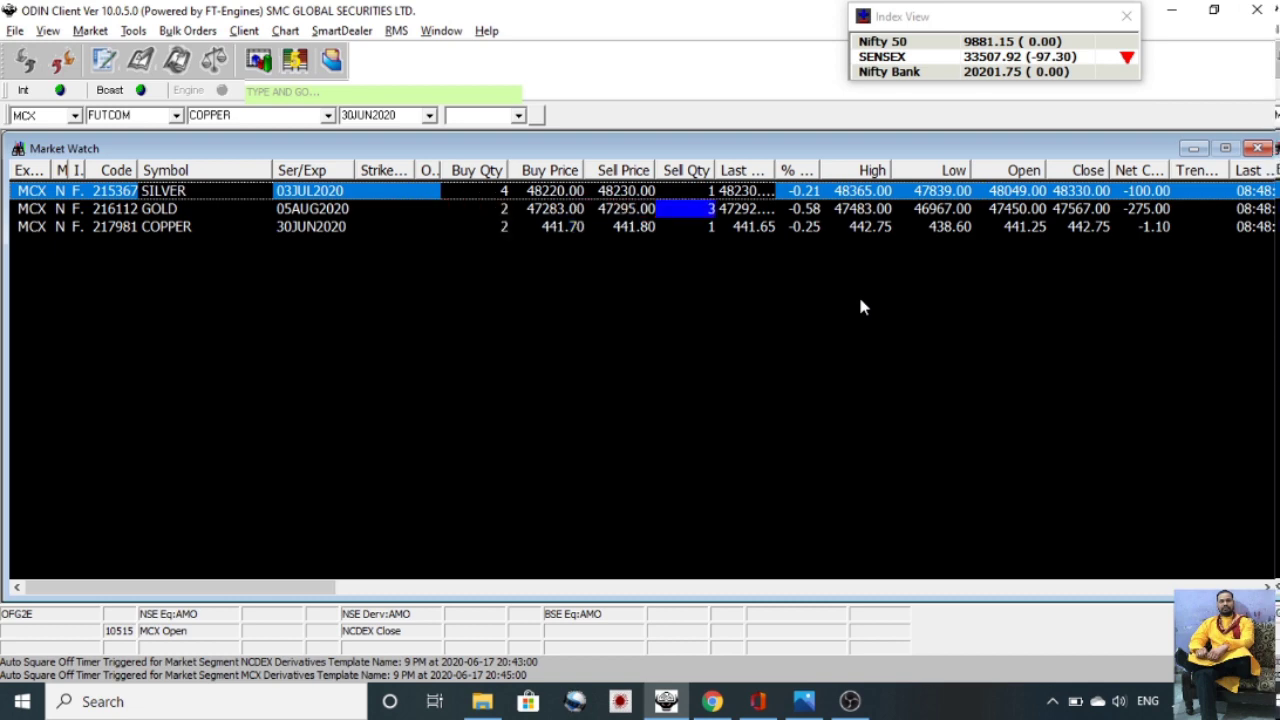
key("alt+Tab")
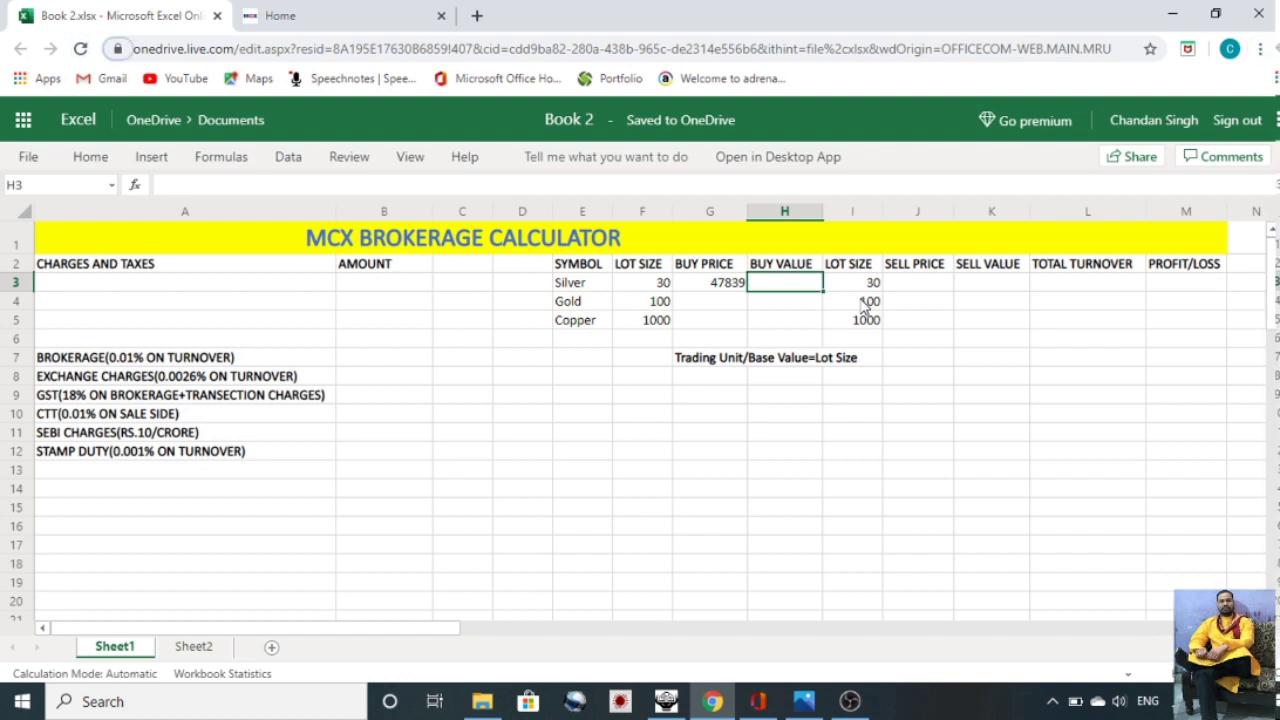
left_click(926, 284)
key("alt+Tab")
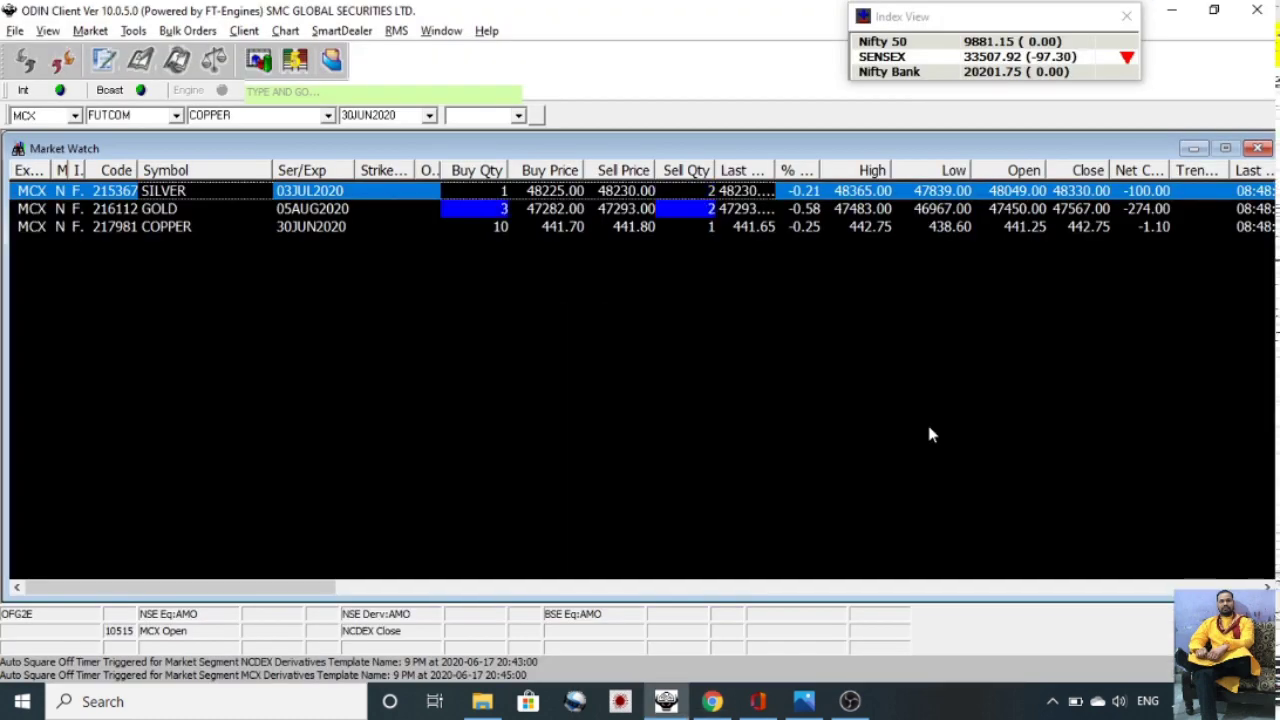
key("alt+Tab")
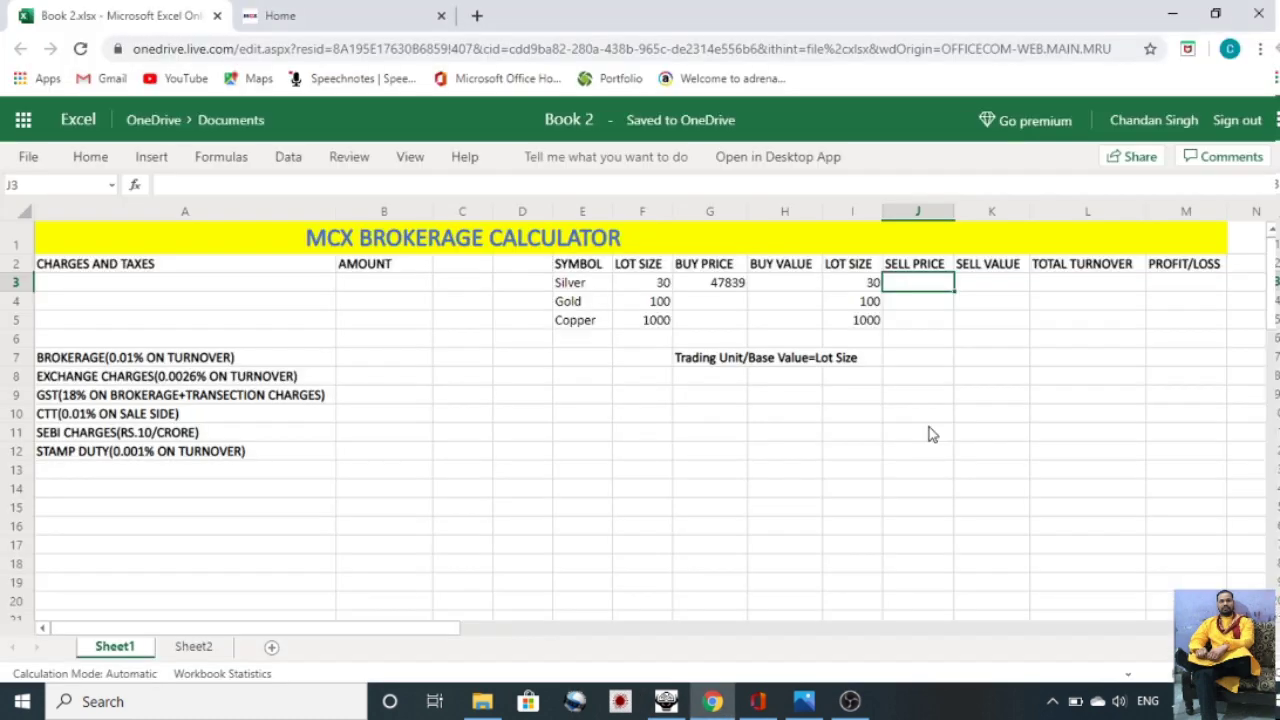
type("48365")
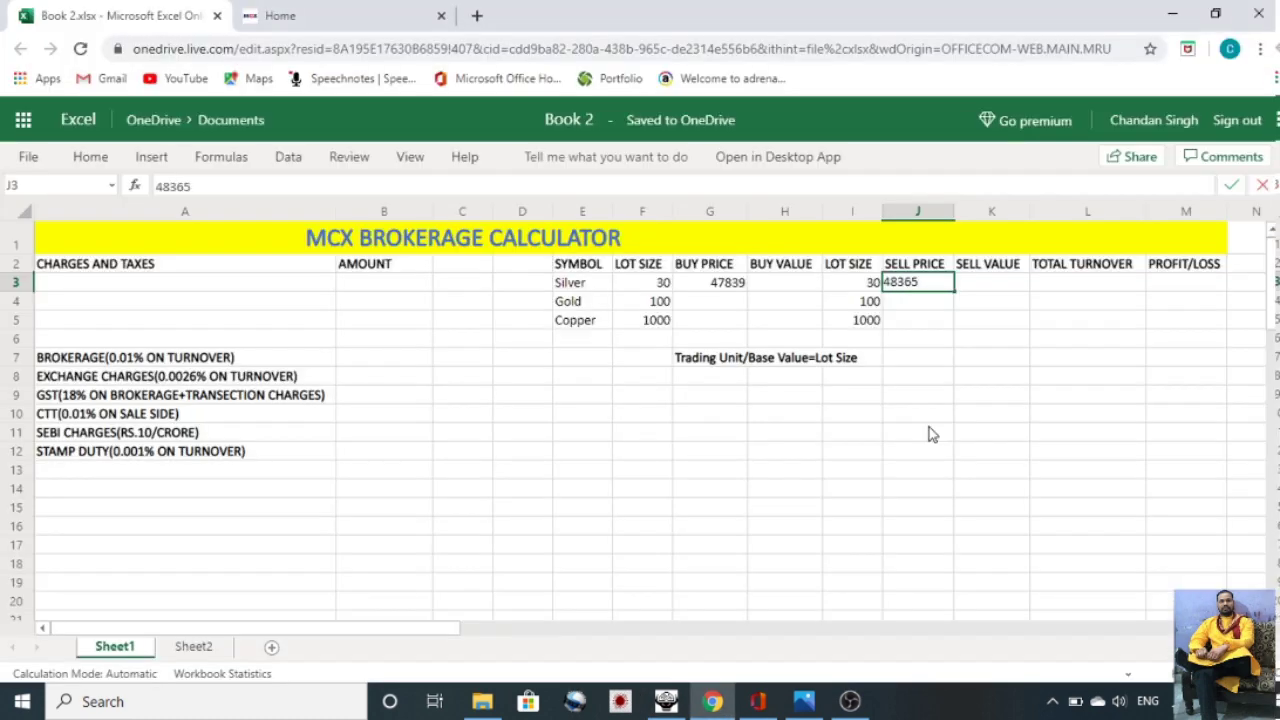
key("Return")
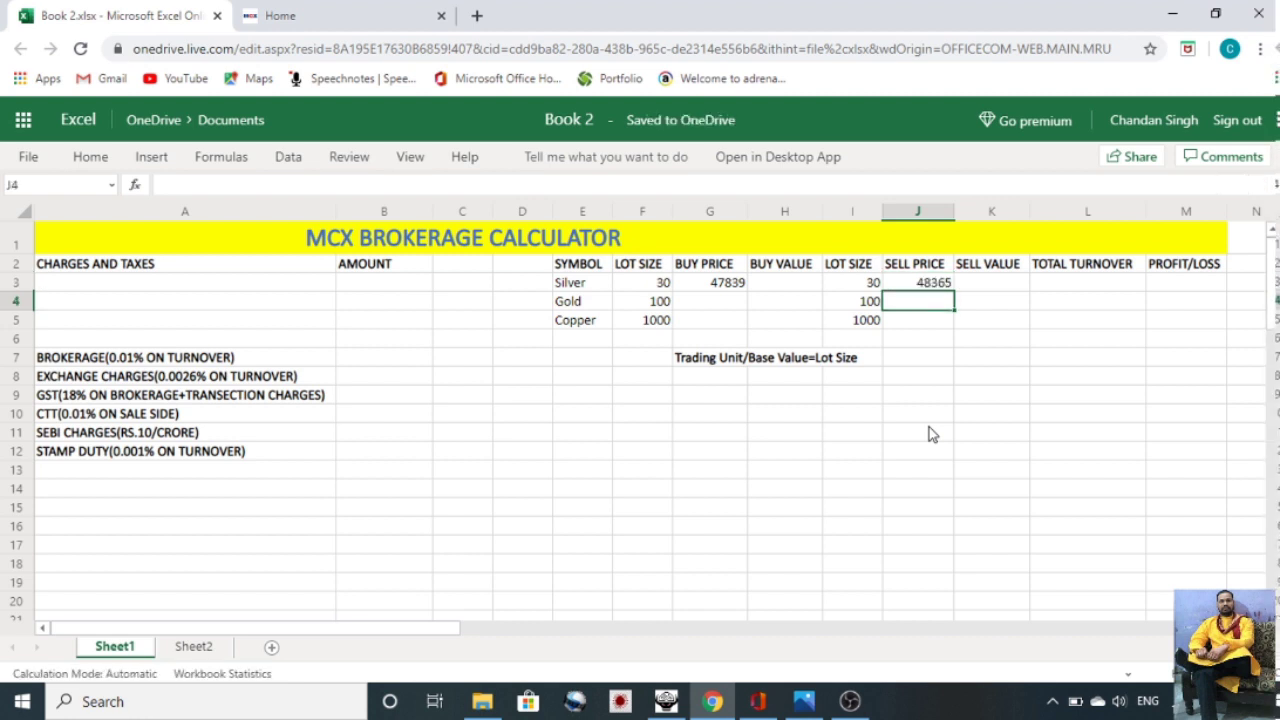
key("Left")
key("Left")
key("Left")
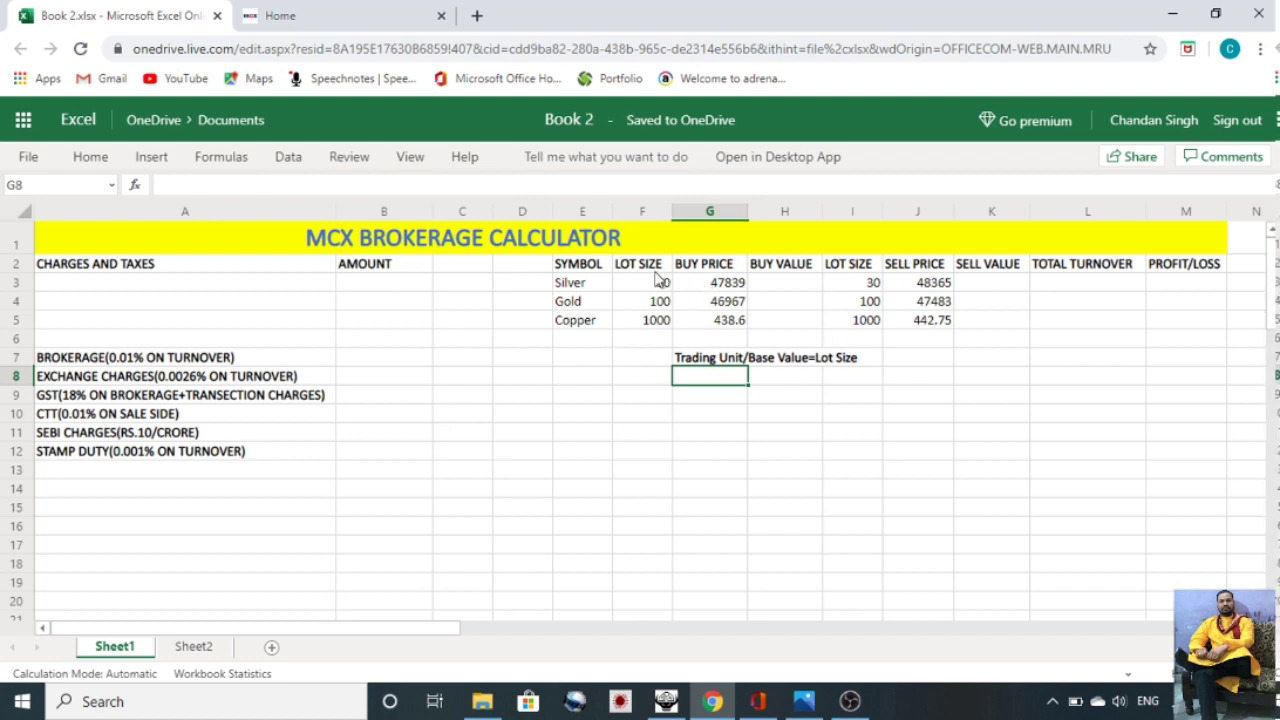
left_click(572, 288)
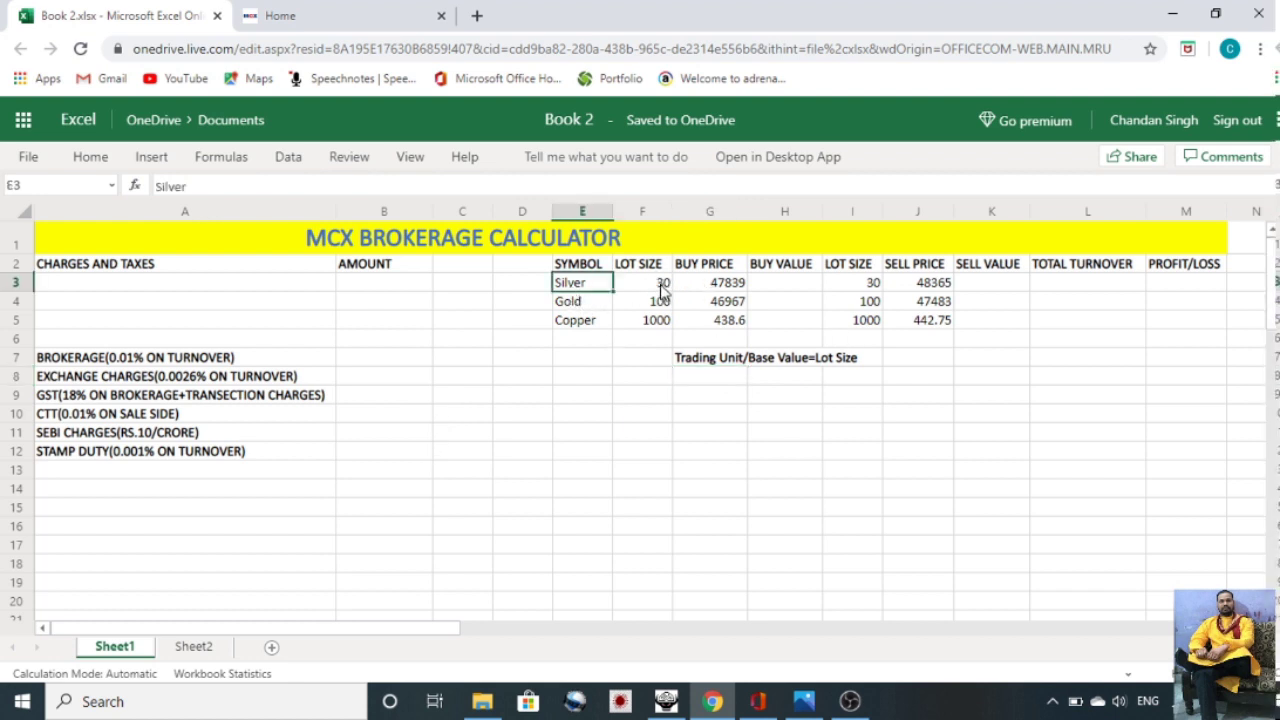
left_click(663, 287)
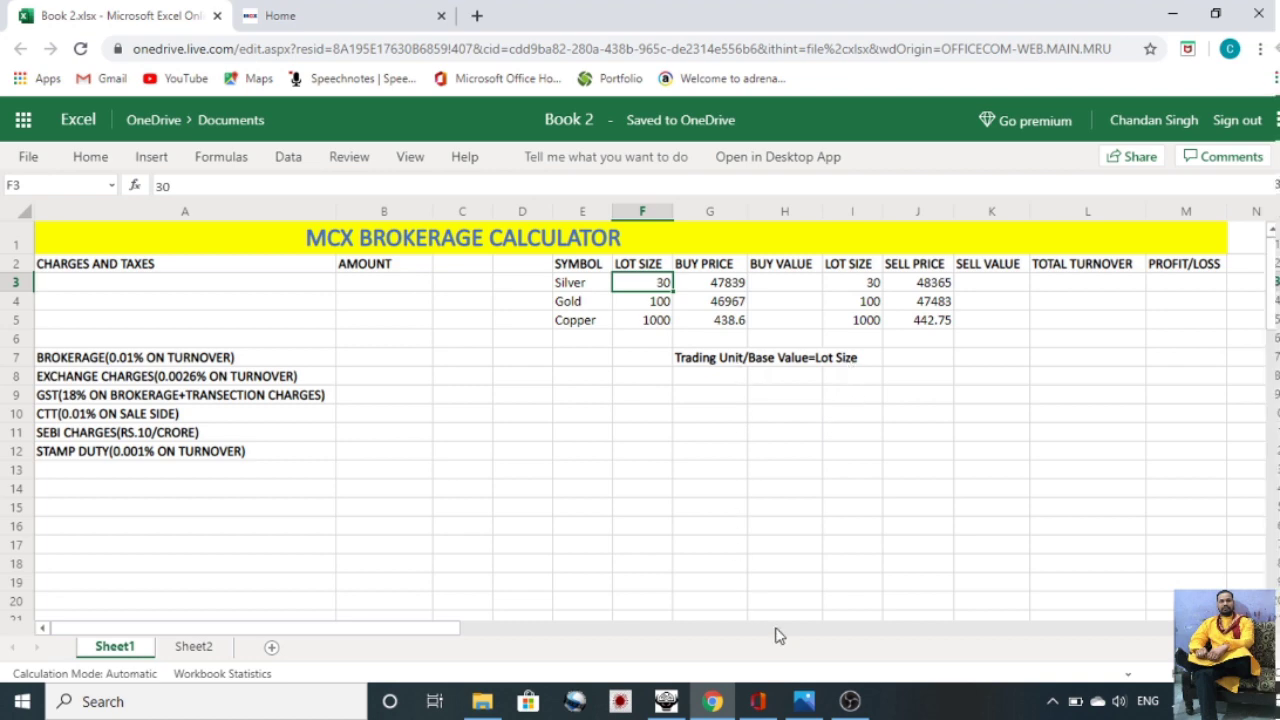
left_click(804, 701)
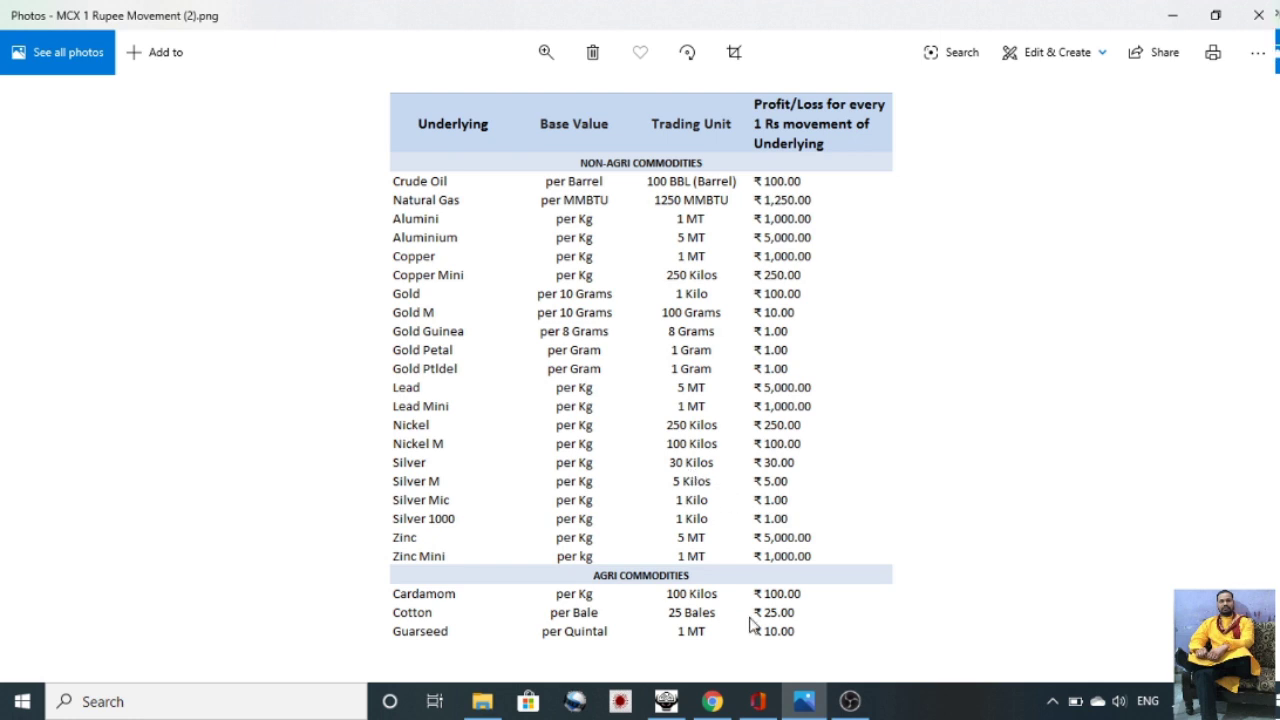
left_click(714, 704)
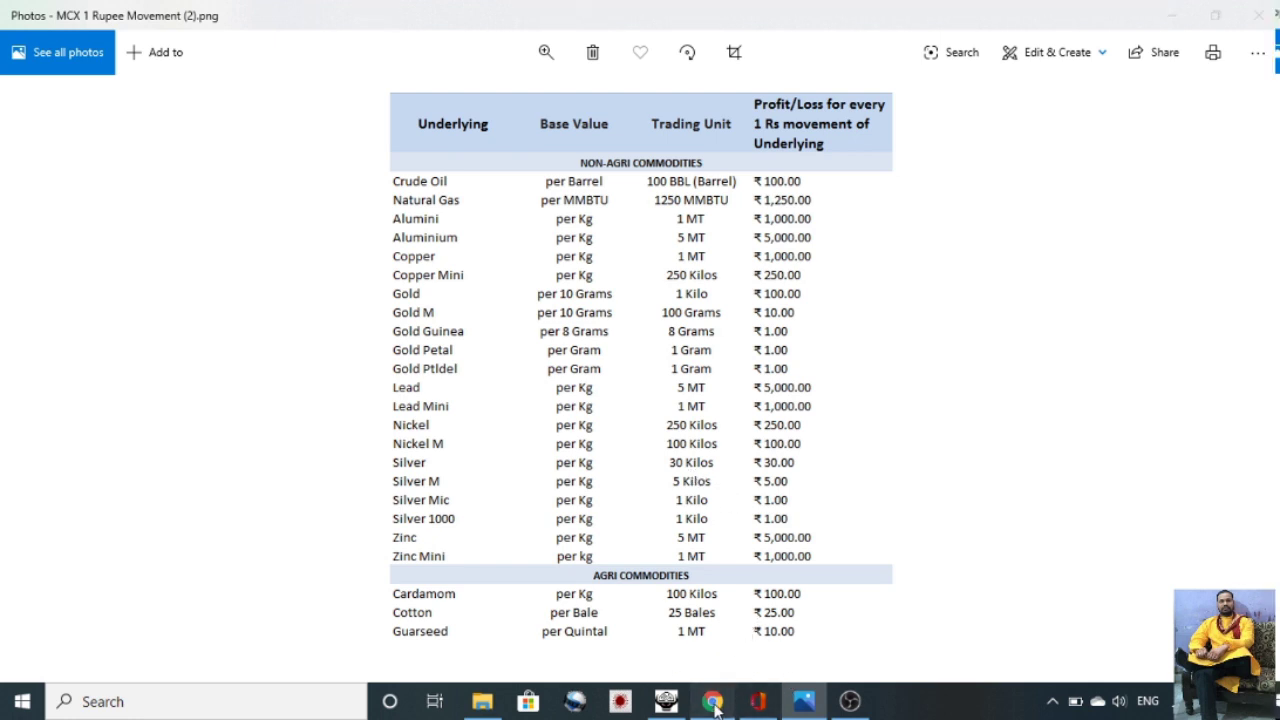
left_click(713, 702)
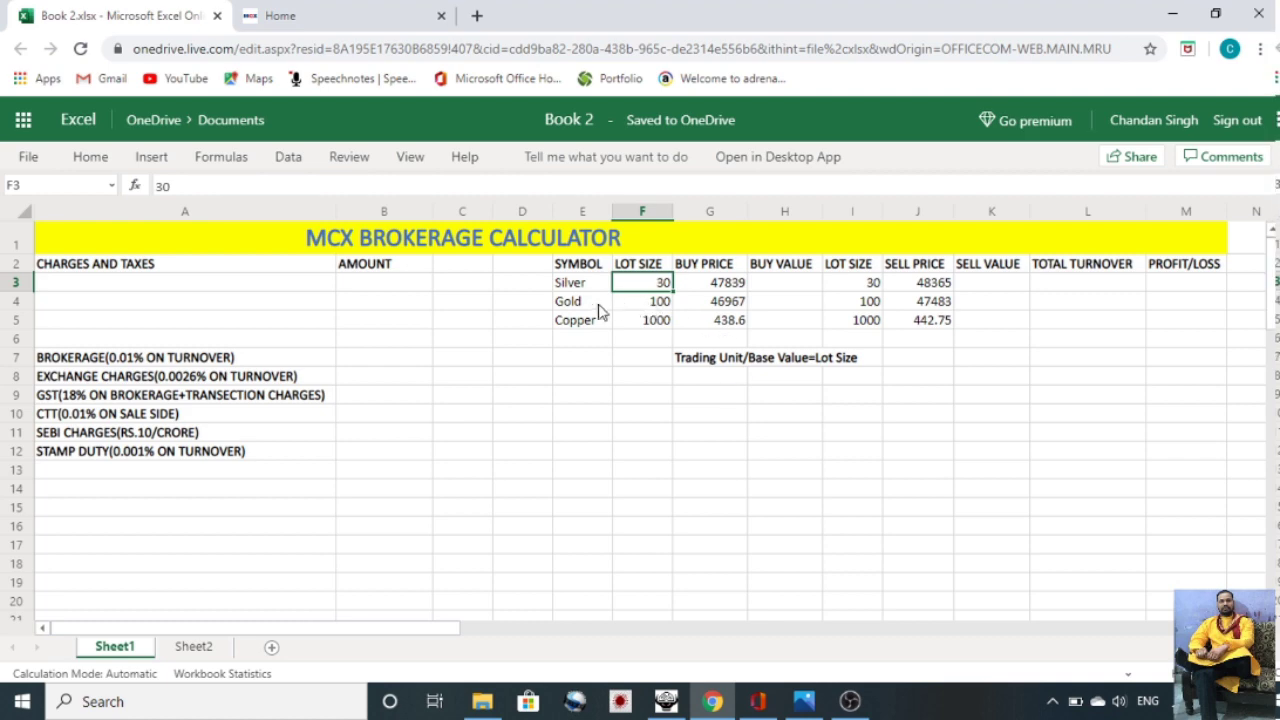
left_click(657, 309)
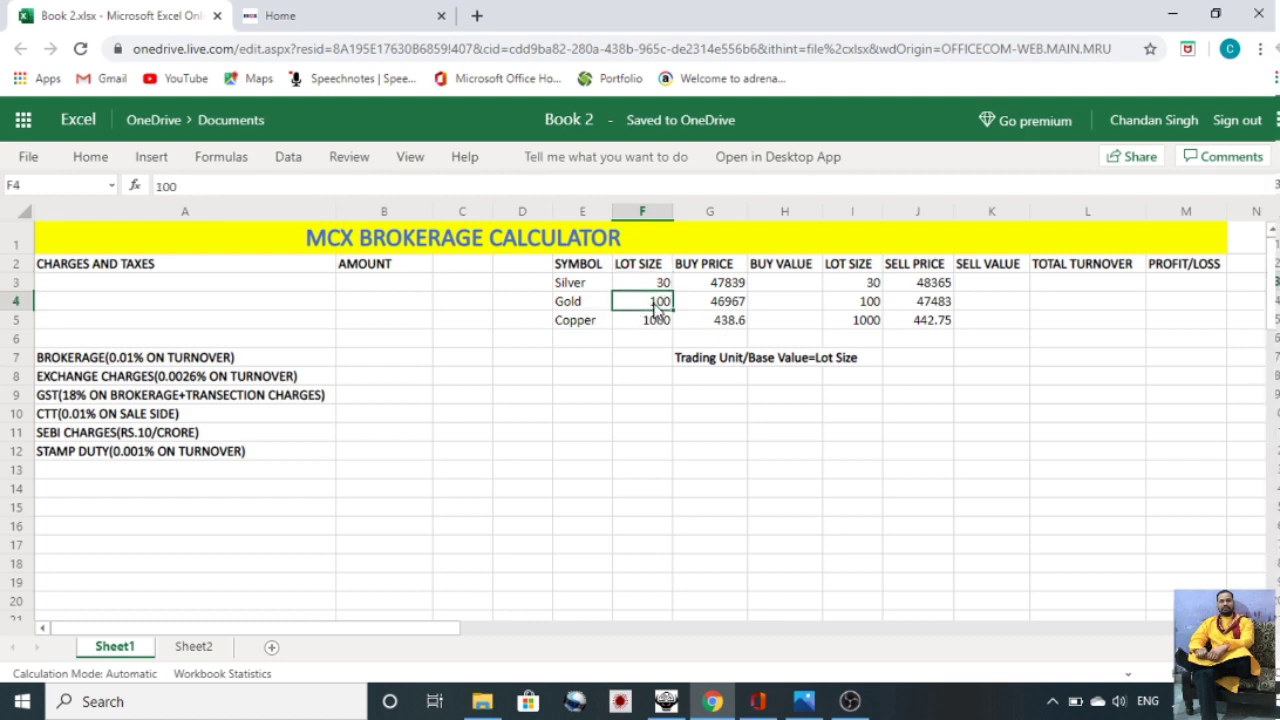
key("alt+Tab")
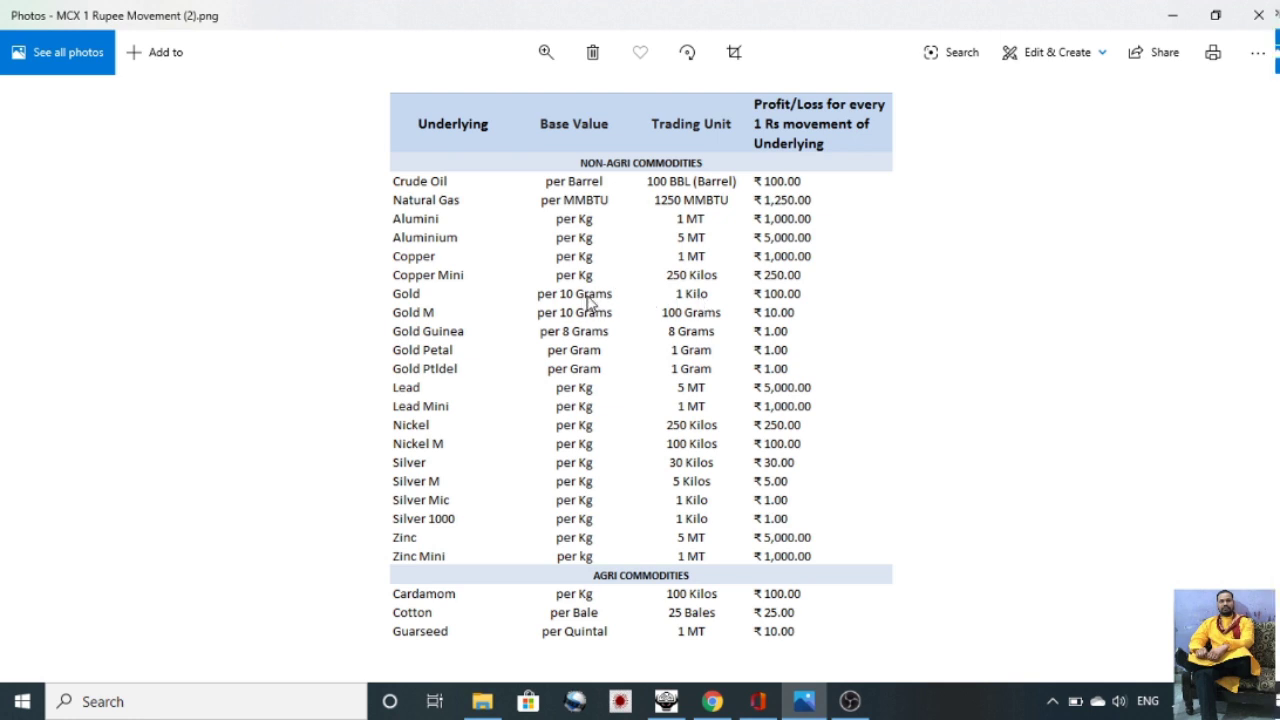
key("alt+Tab")
left_click(709, 384)
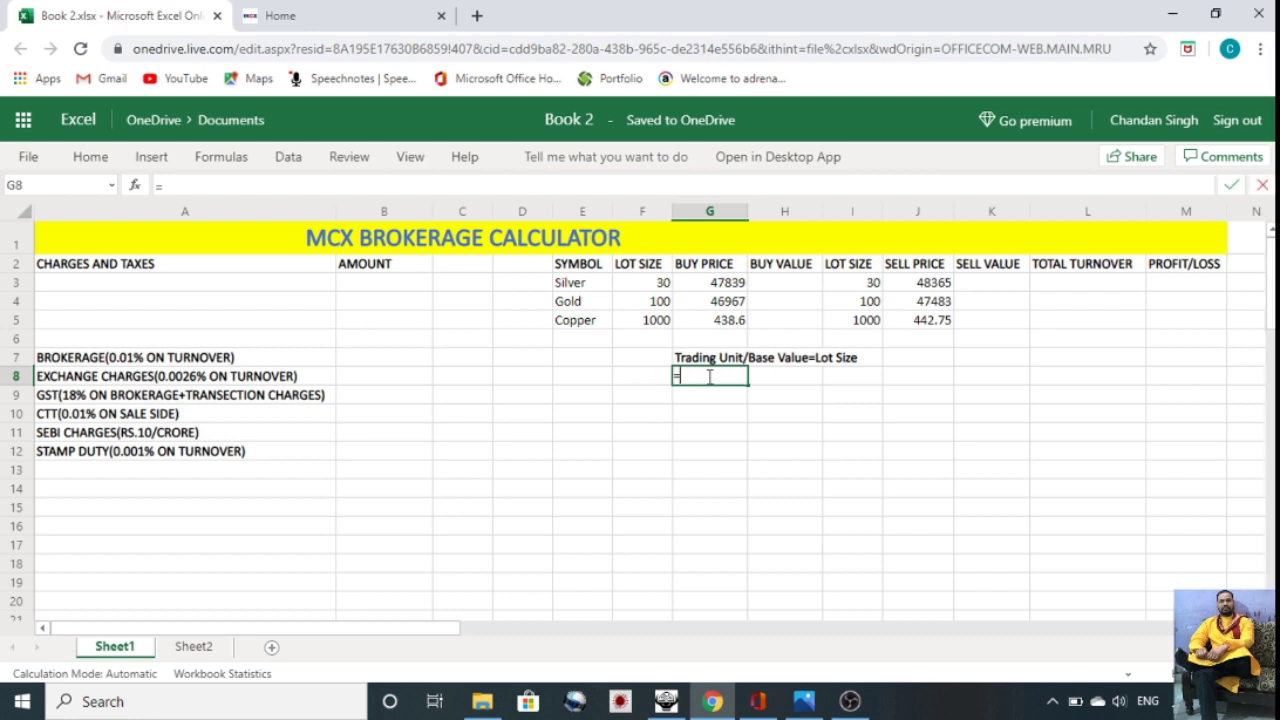
Step: Compute =1000/10 in G8 to confirm Gold's lot size of 100
type("=1000/10")
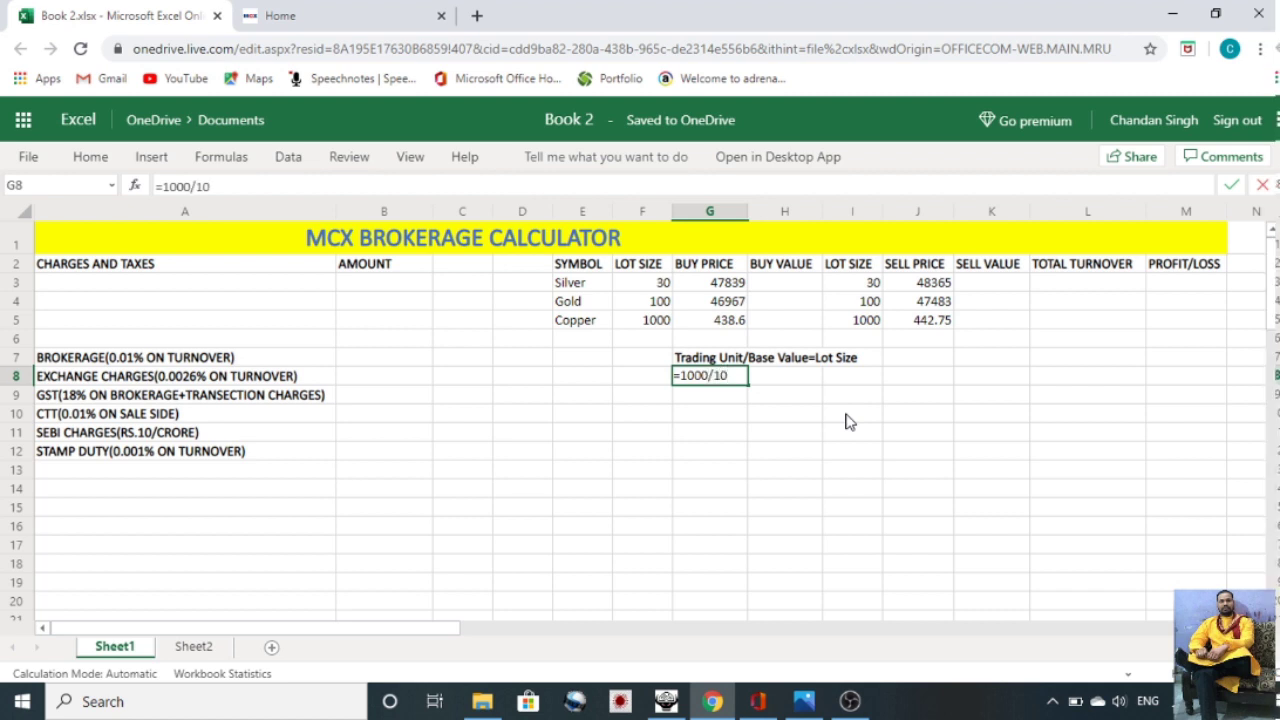
key("Return")
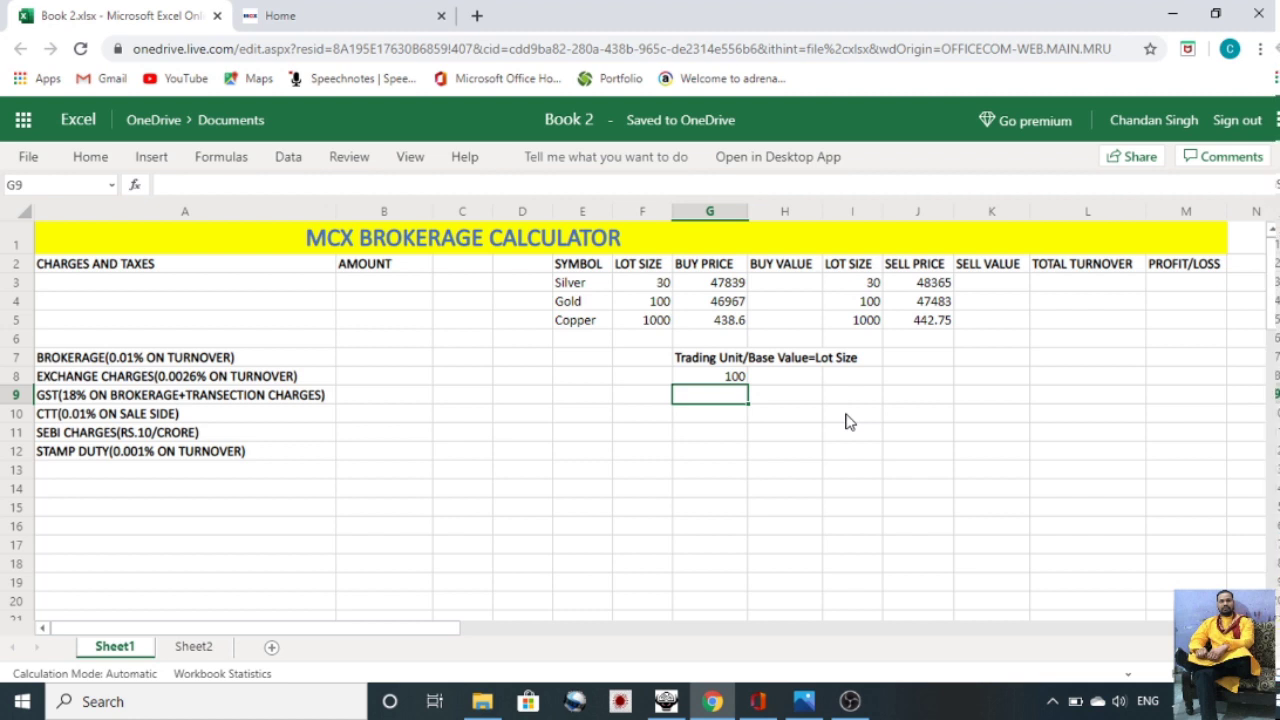
left_click(725, 380)
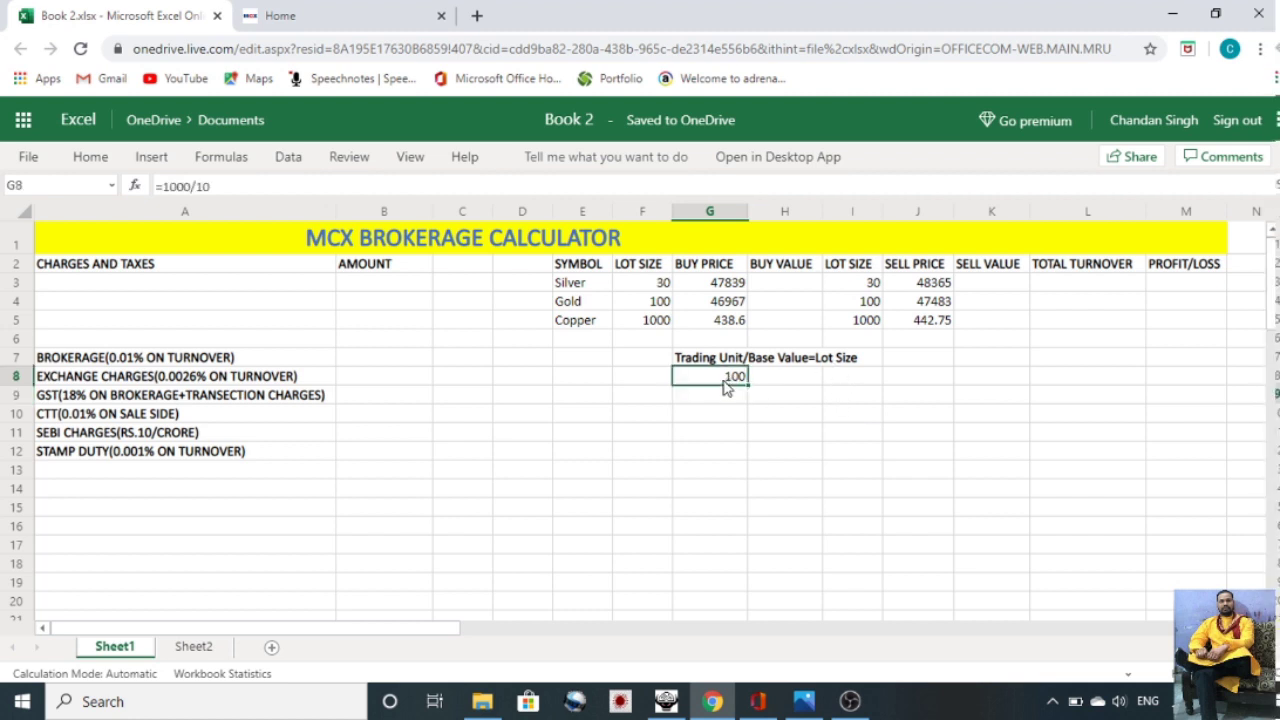
left_click(640, 306)
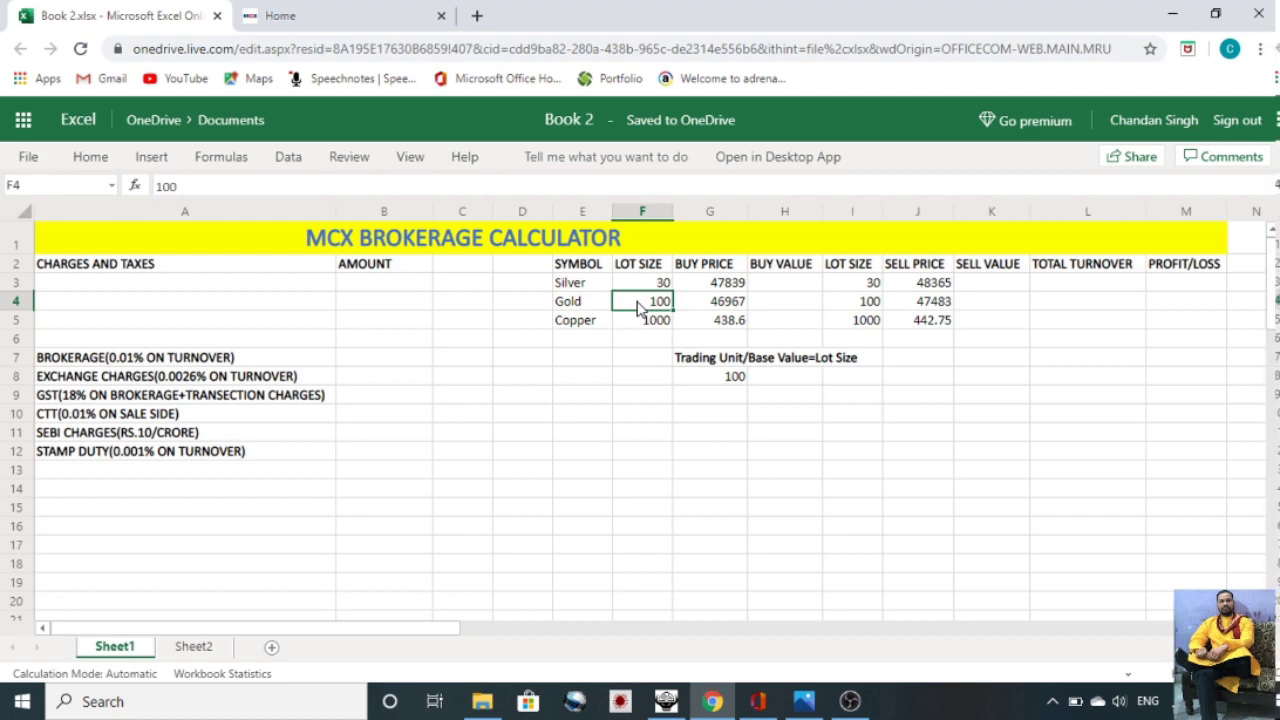
Step: Cross-check lot sizes against the MCX 1 Rupee Movement table and select Silver's buy value cell H3
key("alt+Tab")
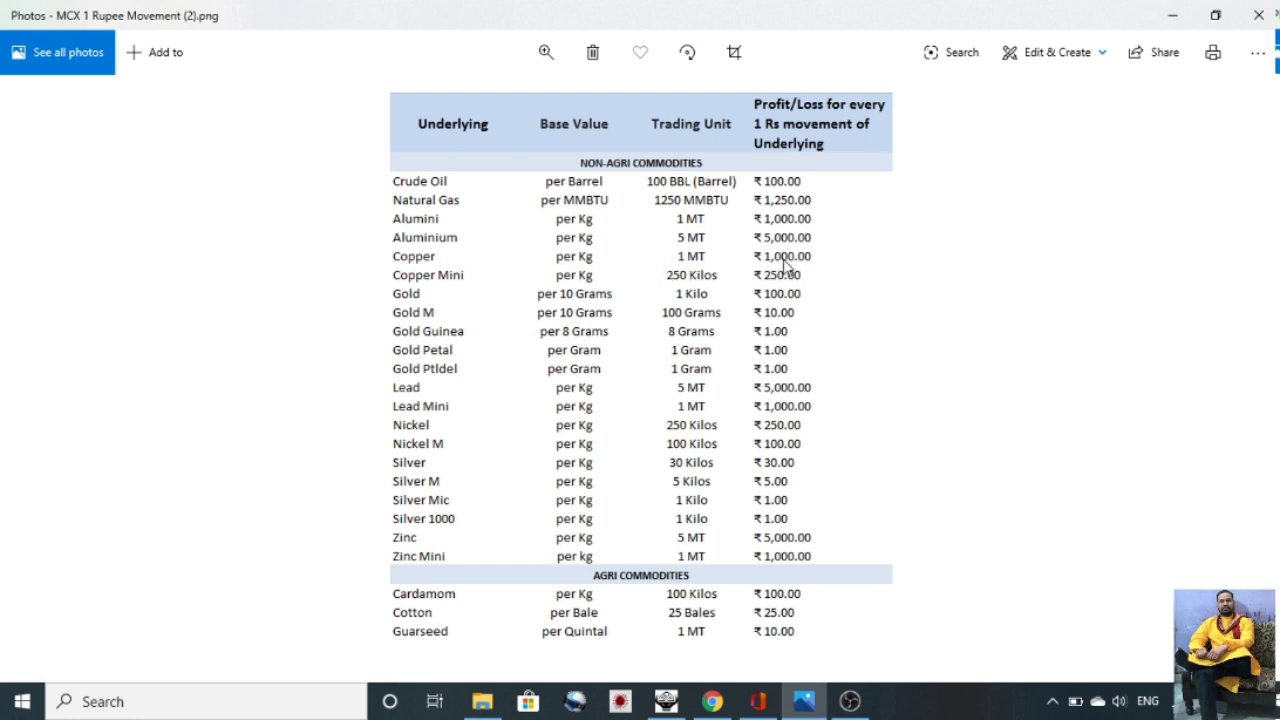
key("alt+Tab")
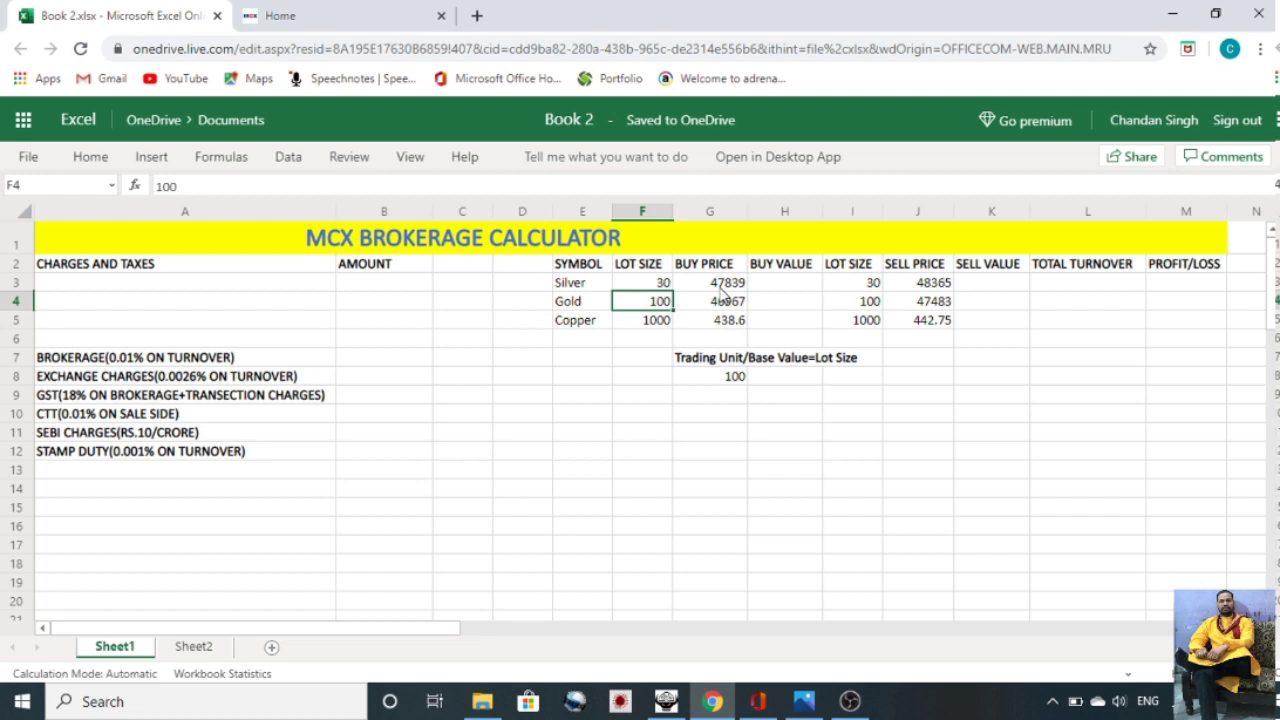
left_click(655, 286)
left_click_drag(655, 286, 812, 292)
left_click(785, 285)
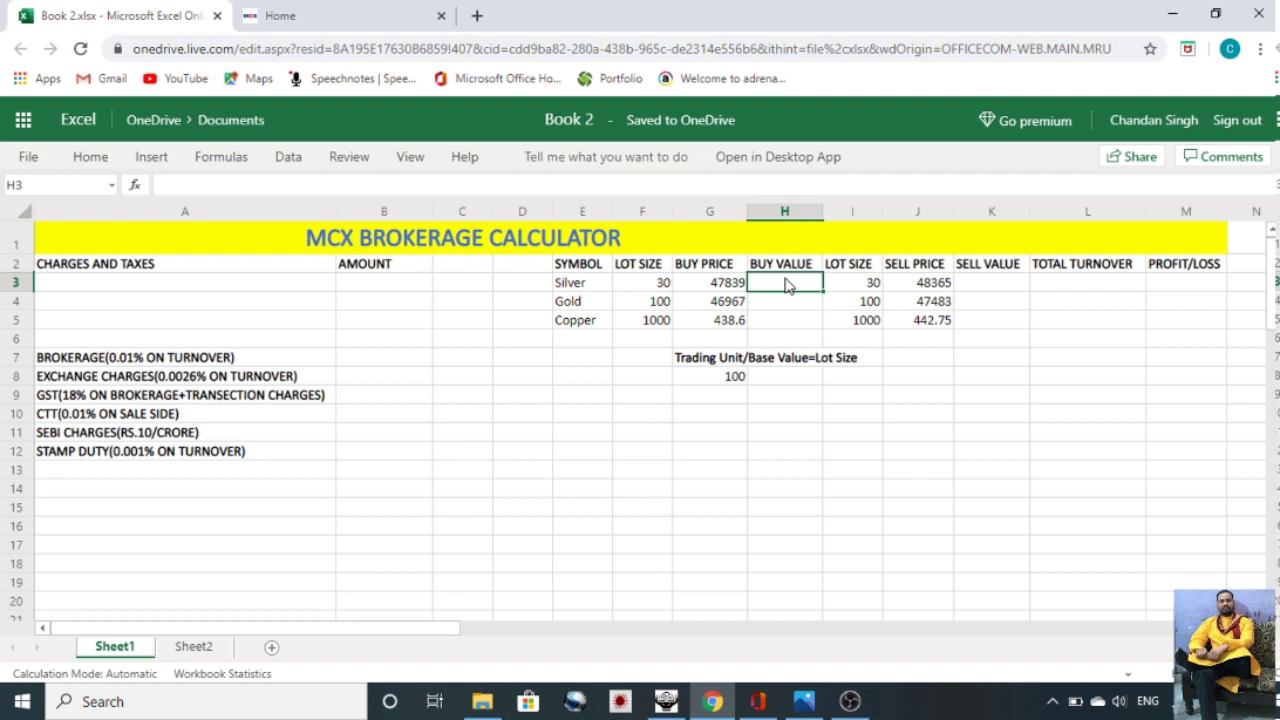
Step: Enter =G3*F3 in H3 so Silver's buy value reads 1435170
type("=")
left_click(697, 290)
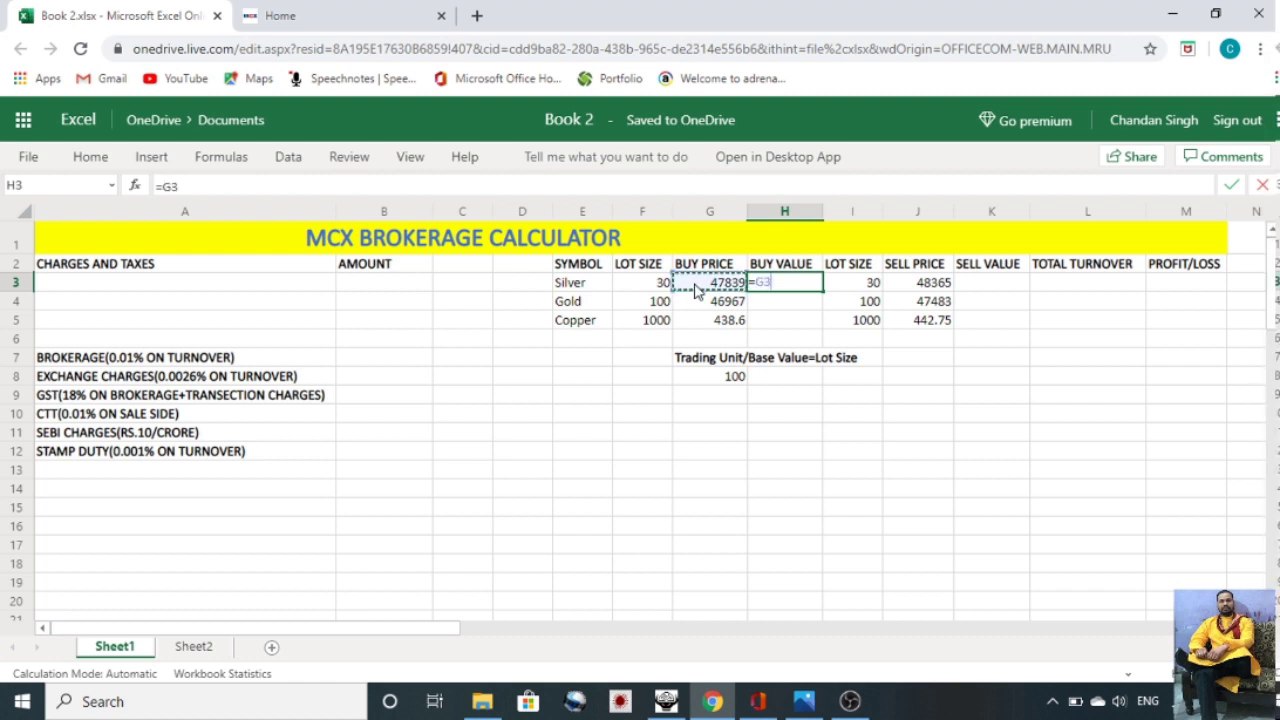
type("*")
left_click(648, 290)
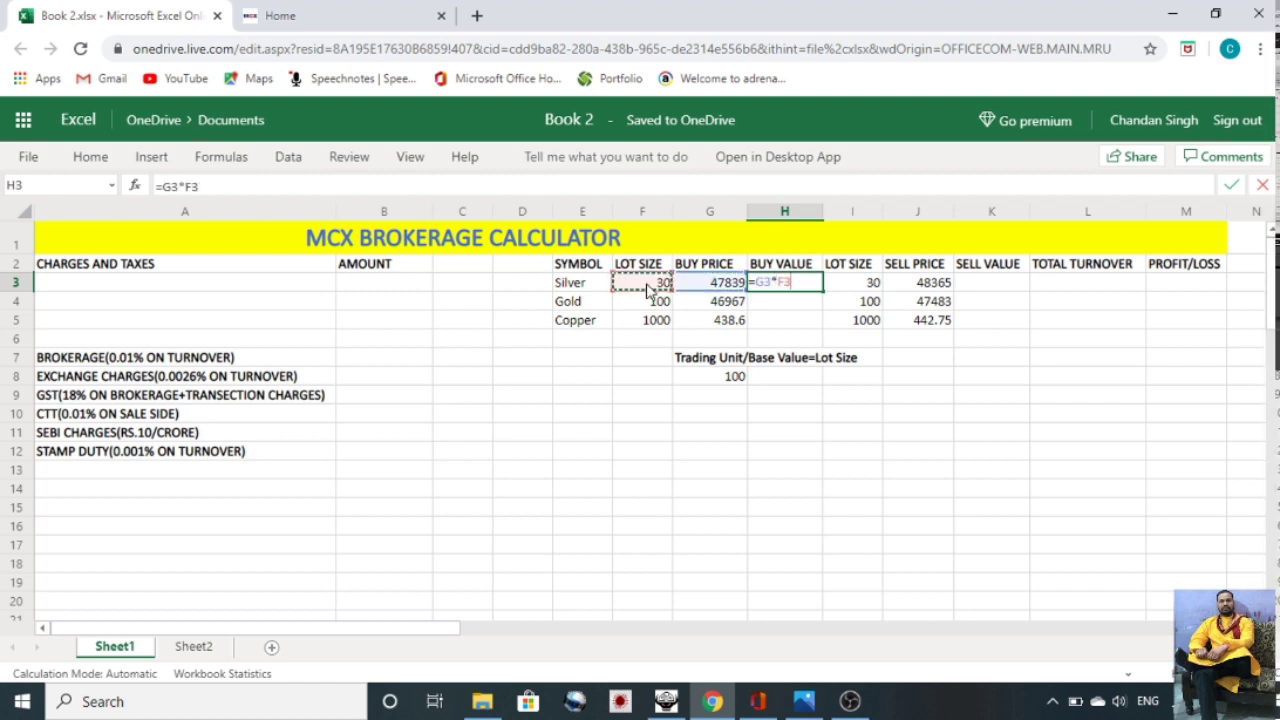
key("Return")
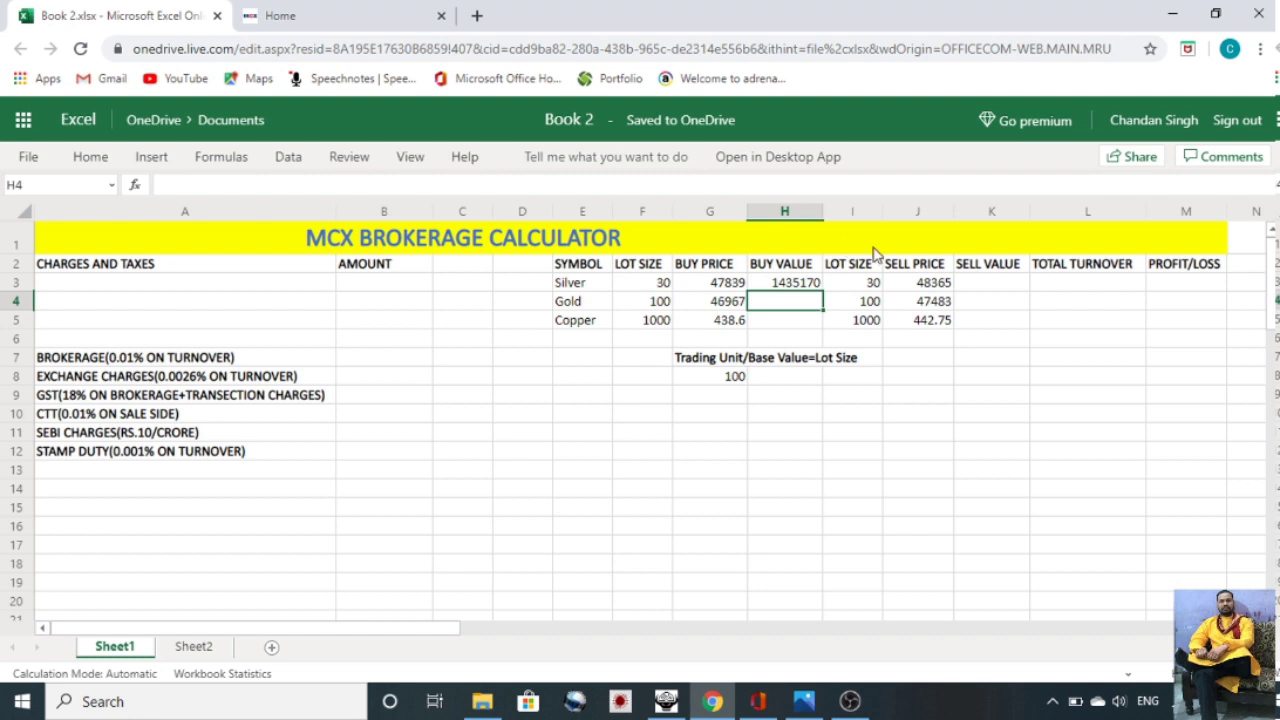
left_click(972, 284)
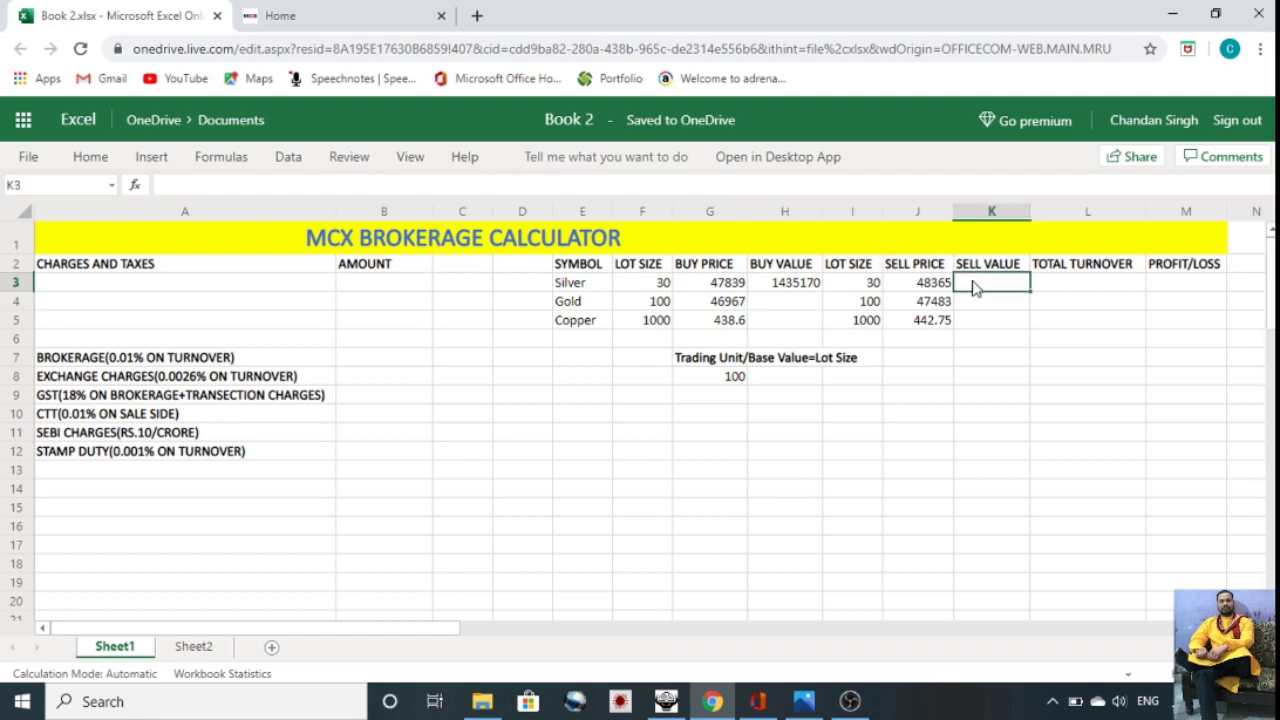
Step: Enter =J3*I3 in K3 for Silver's sell value of 1450950
type("=")
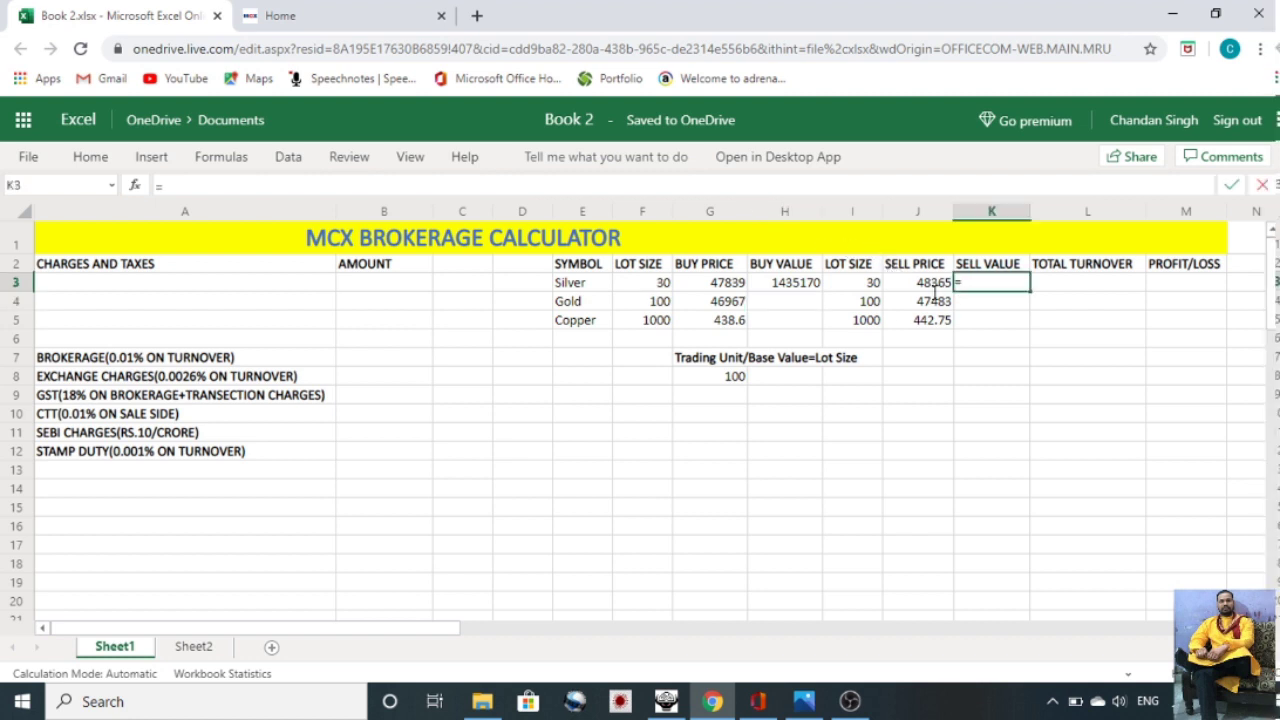
left_click(925, 287)
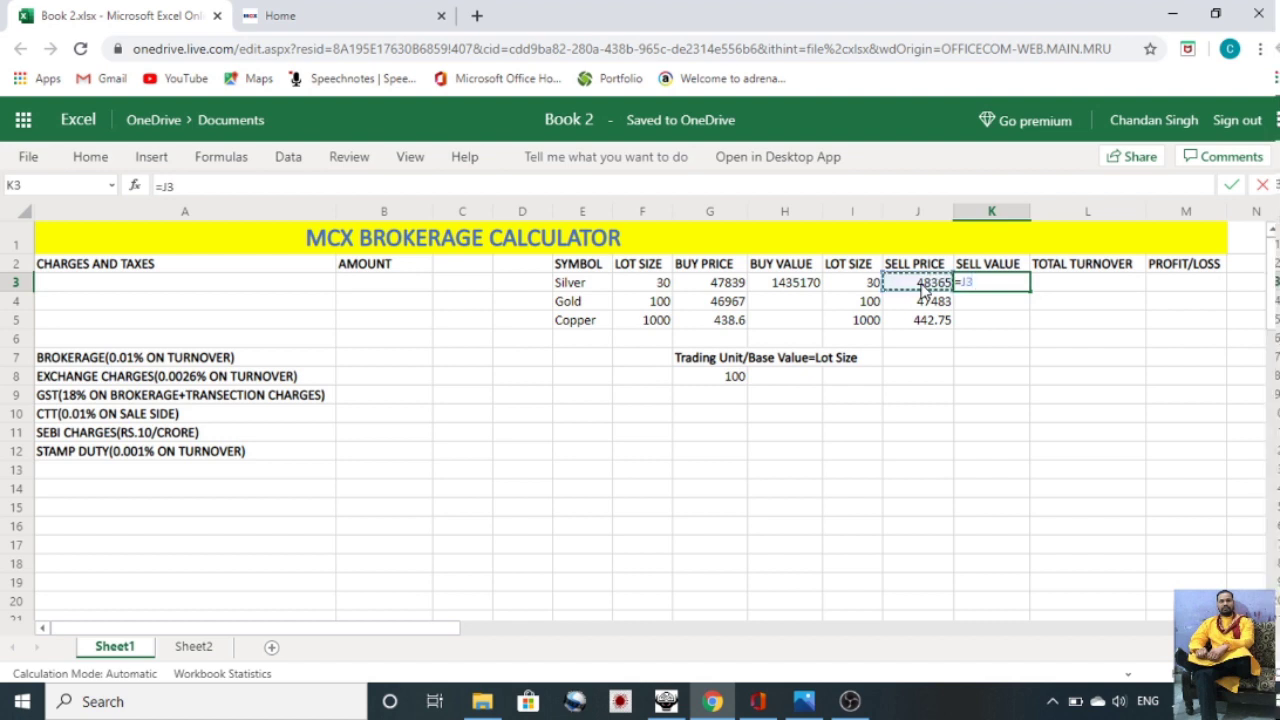
type("*")
left_click(866, 286)
key("Return")
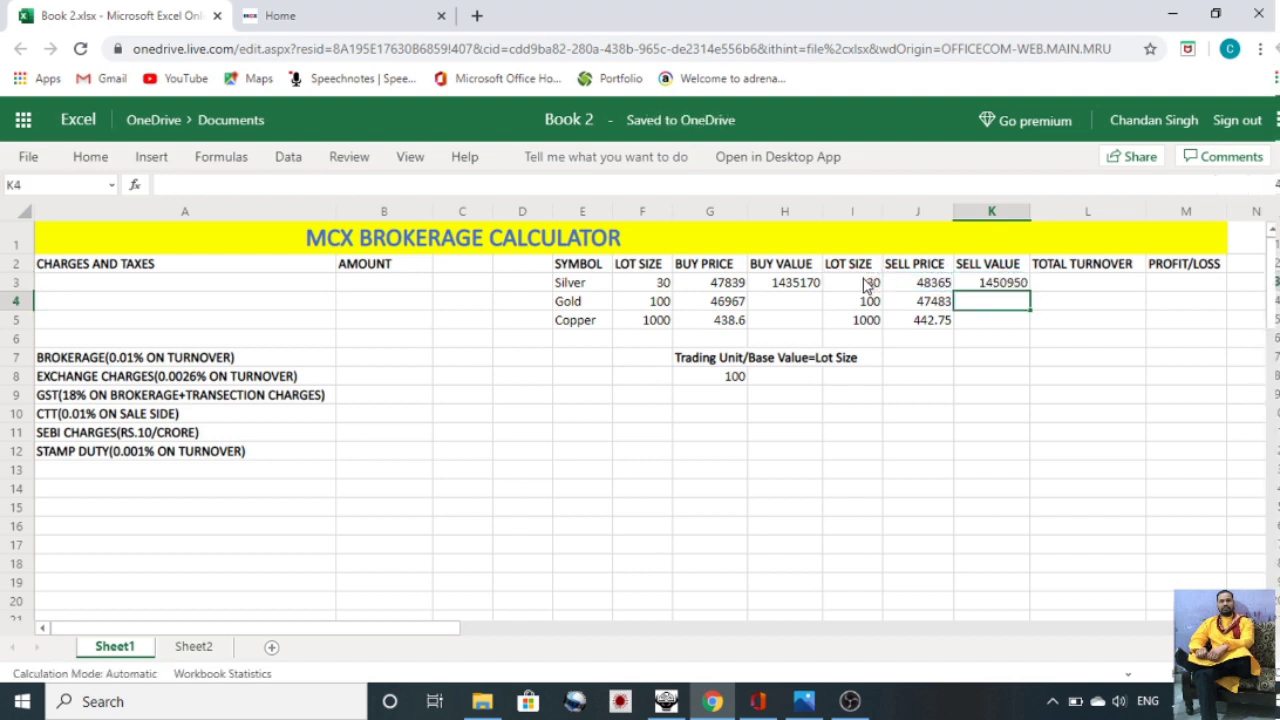
Step: Fill the buy and sell value formulas down to the Gold and Copper rows
left_click(790, 288)
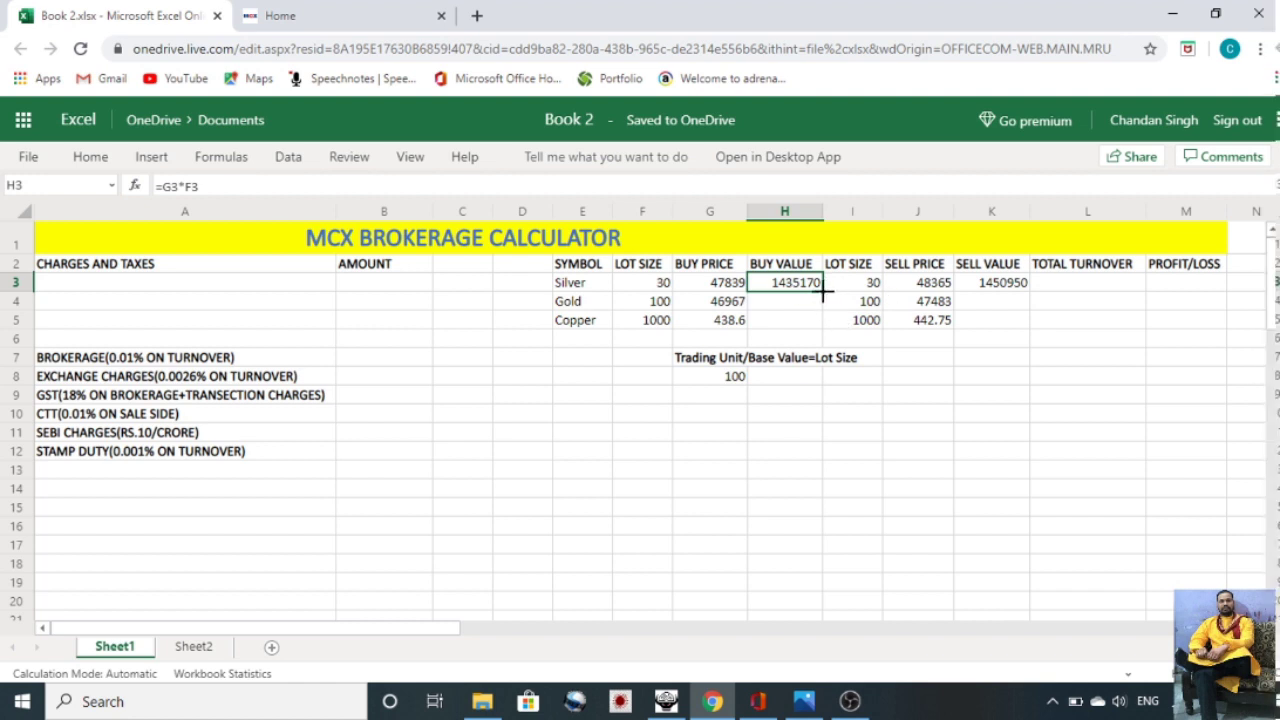
left_click_drag(821, 291, 818, 314)
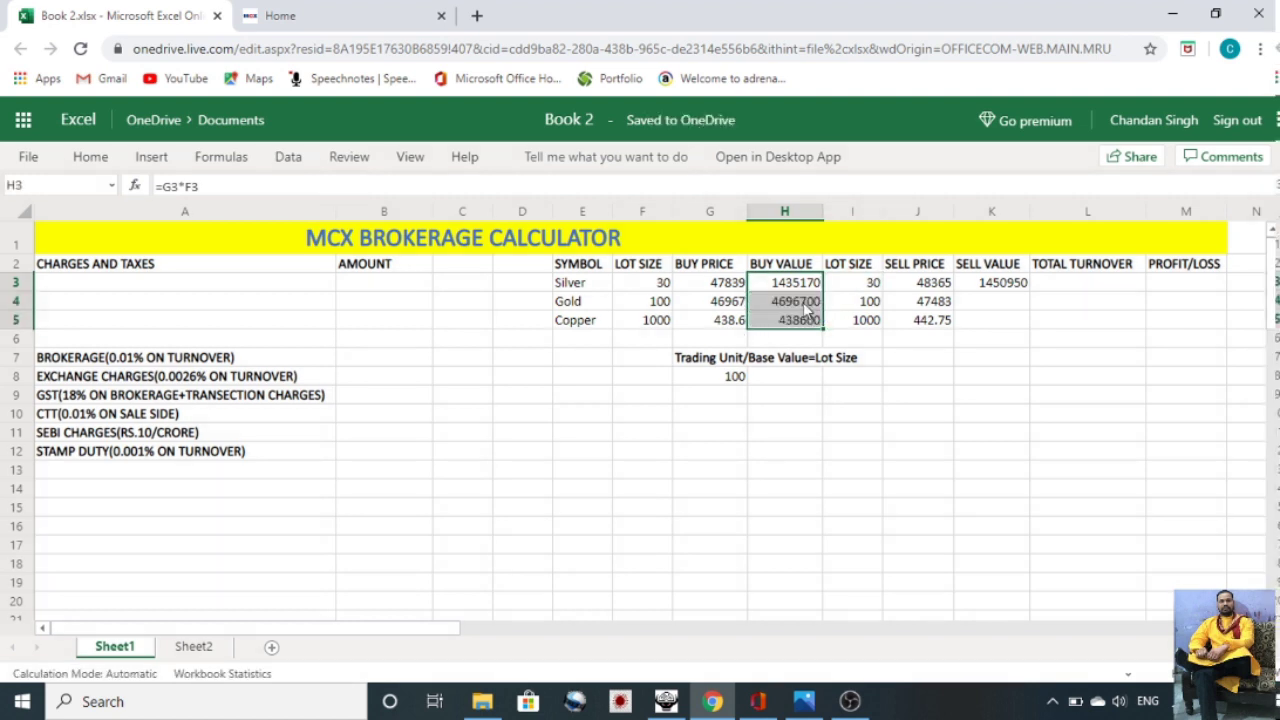
left_click(998, 287)
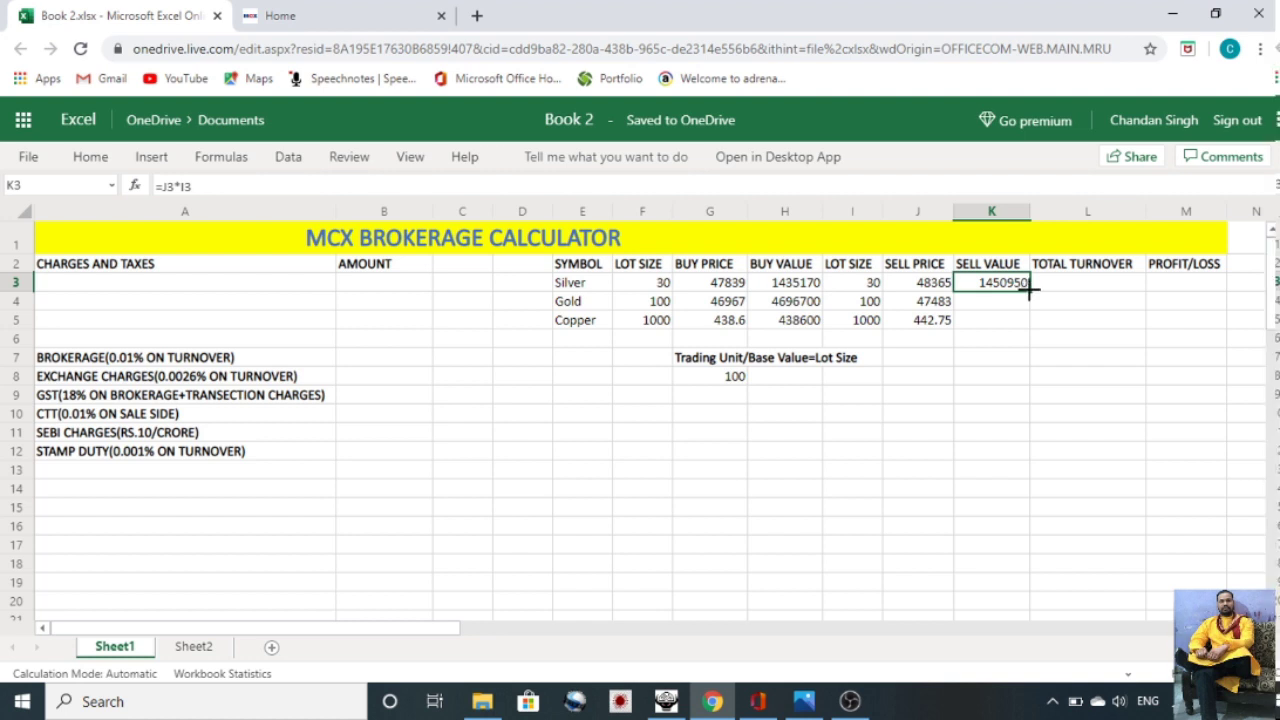
left_click_drag(1028, 290, 1031, 318)
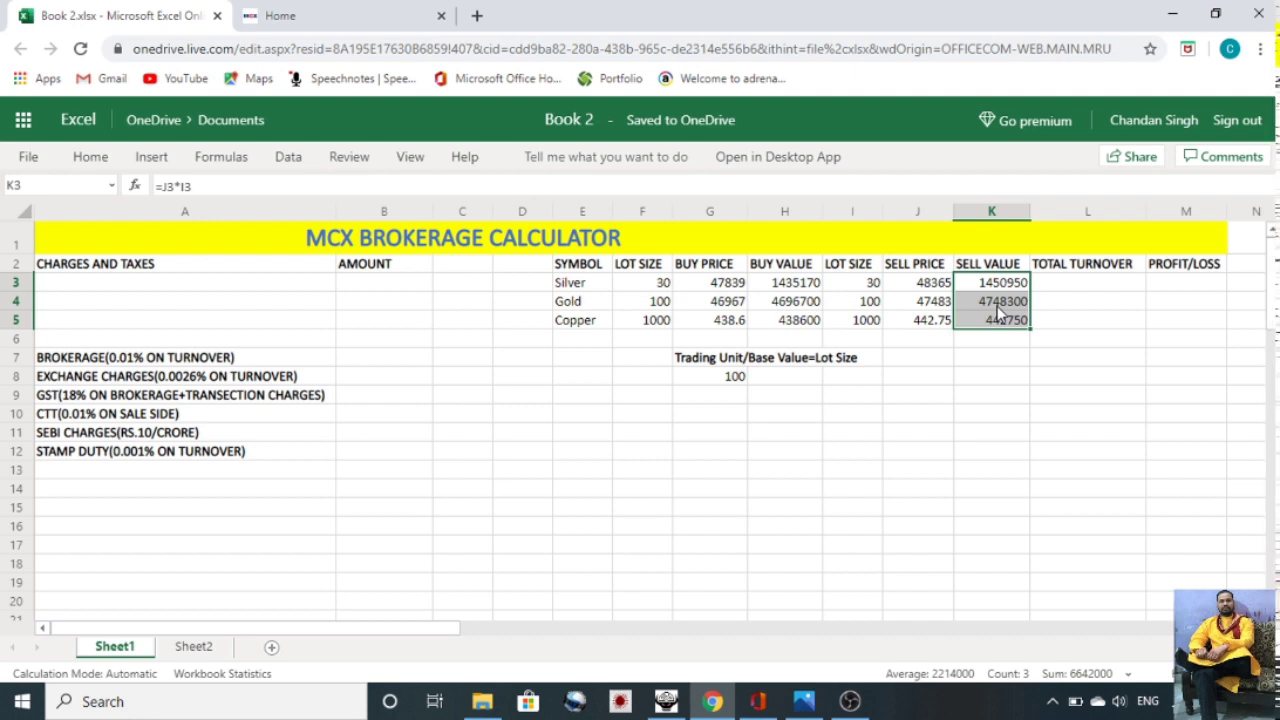
left_click(1067, 287)
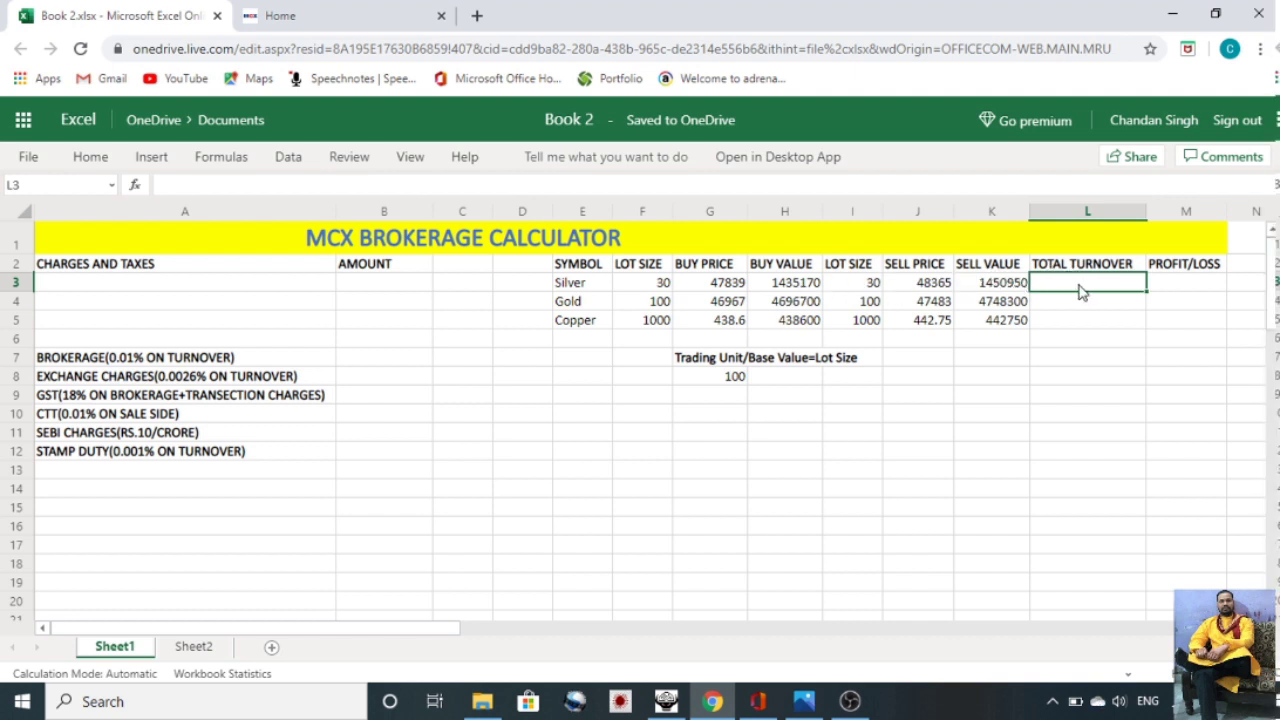
Step: Enter =H3+K3 in L3 for Silver's turnover 2886120 and fill it down to Gold and Copper
type("=")
left_click(790, 285)
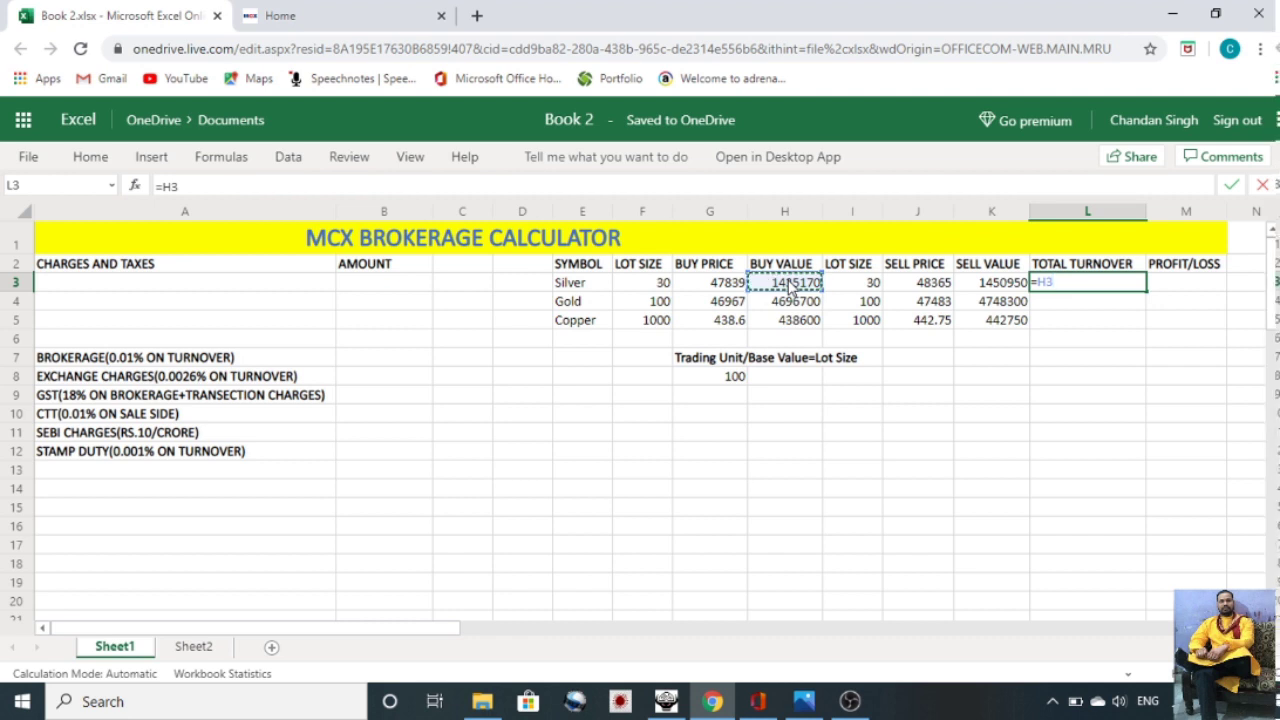
type("+")
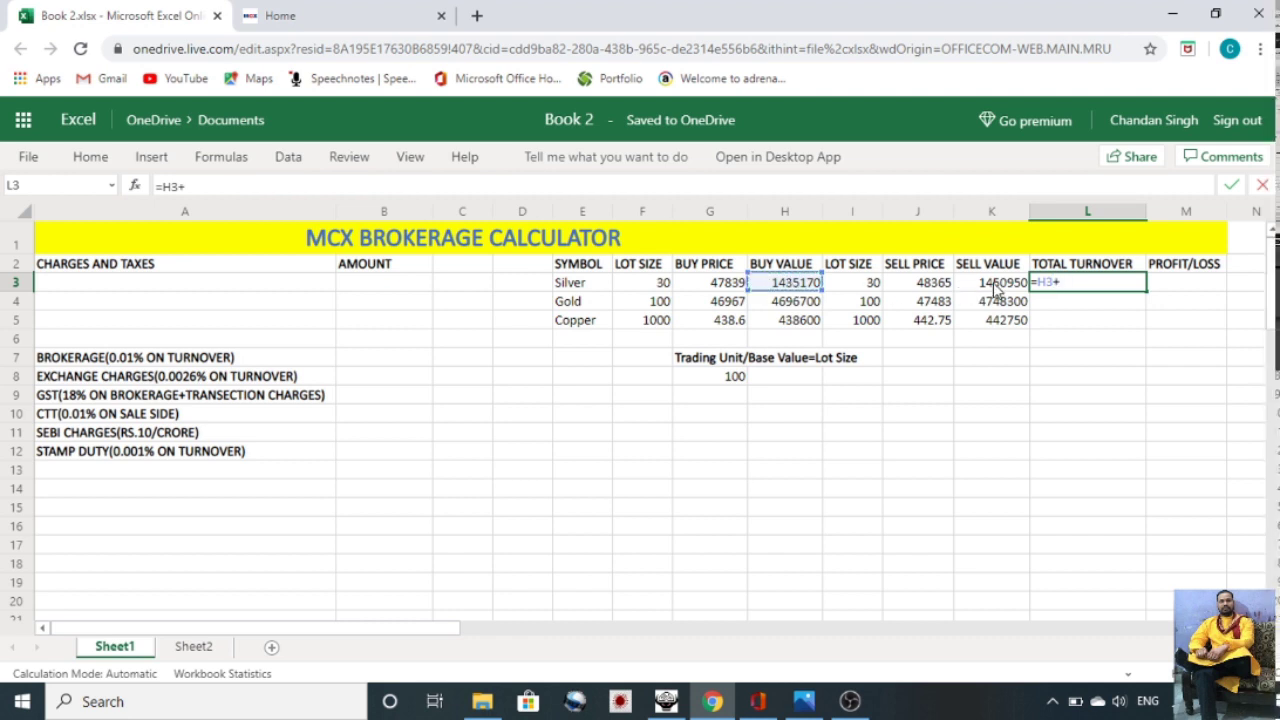
left_click(995, 288)
key("Return")
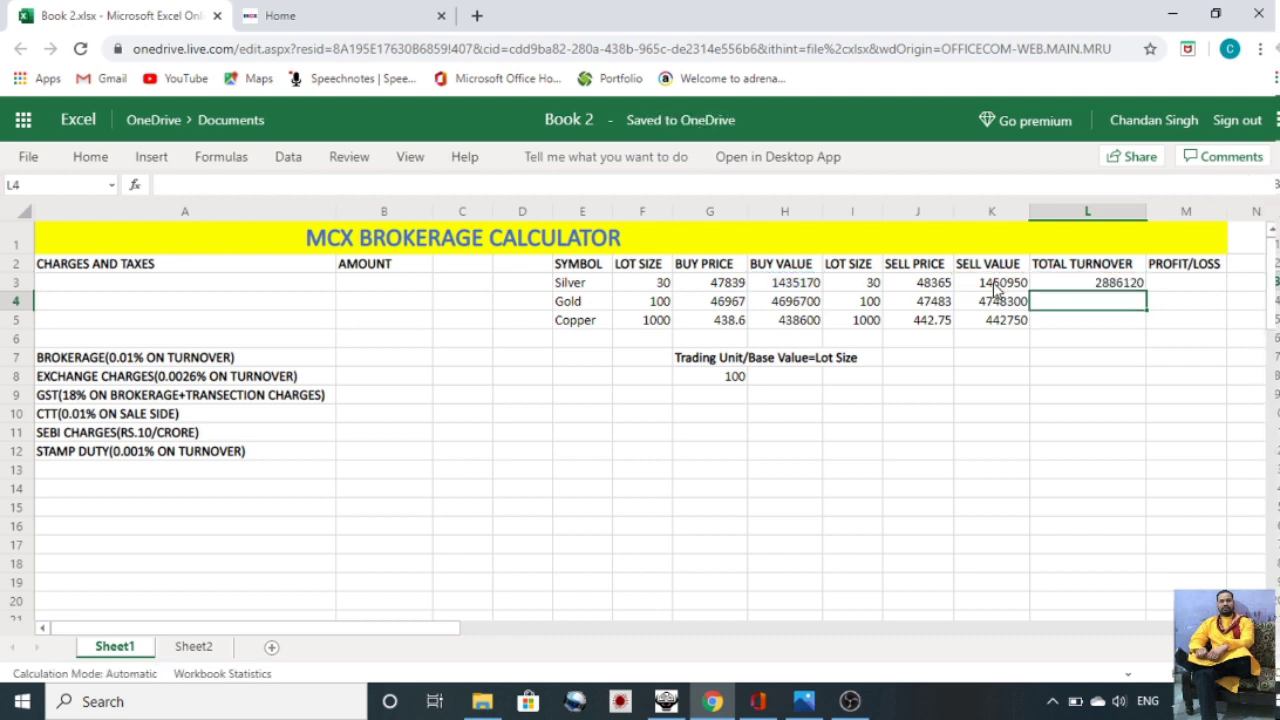
left_click(1069, 283)
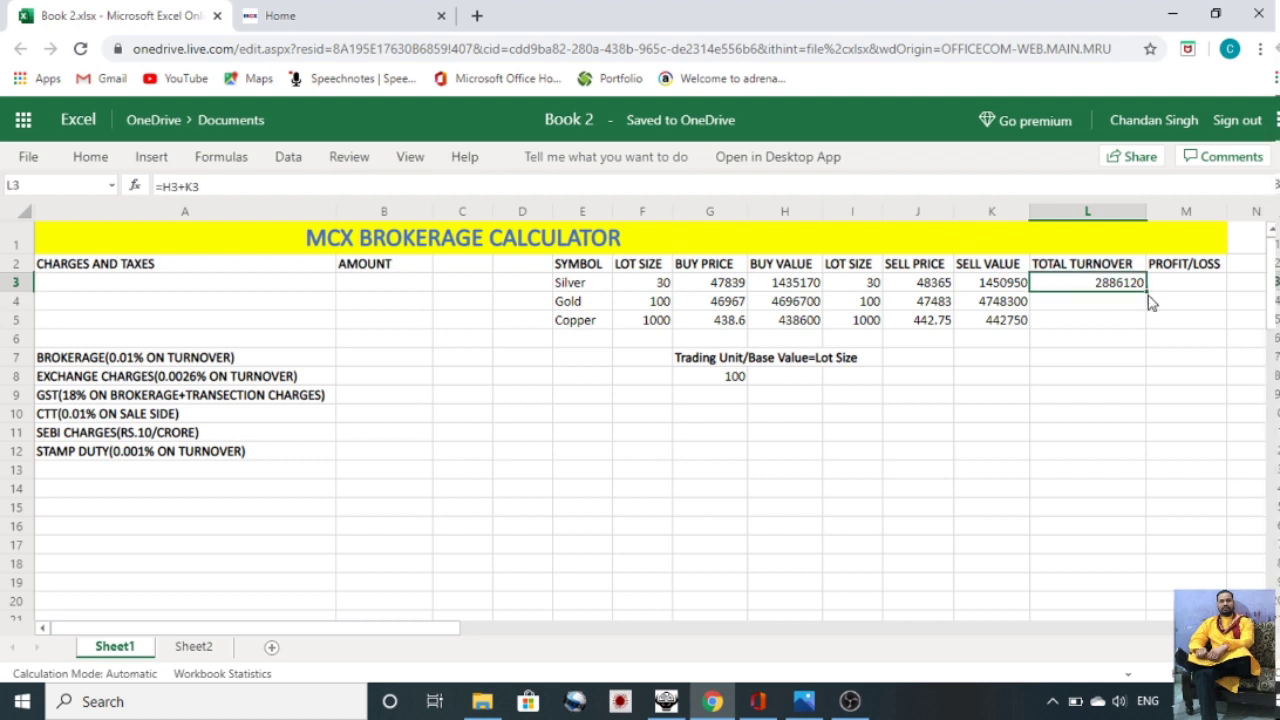
left_click_drag(1146, 291, 1147, 318)
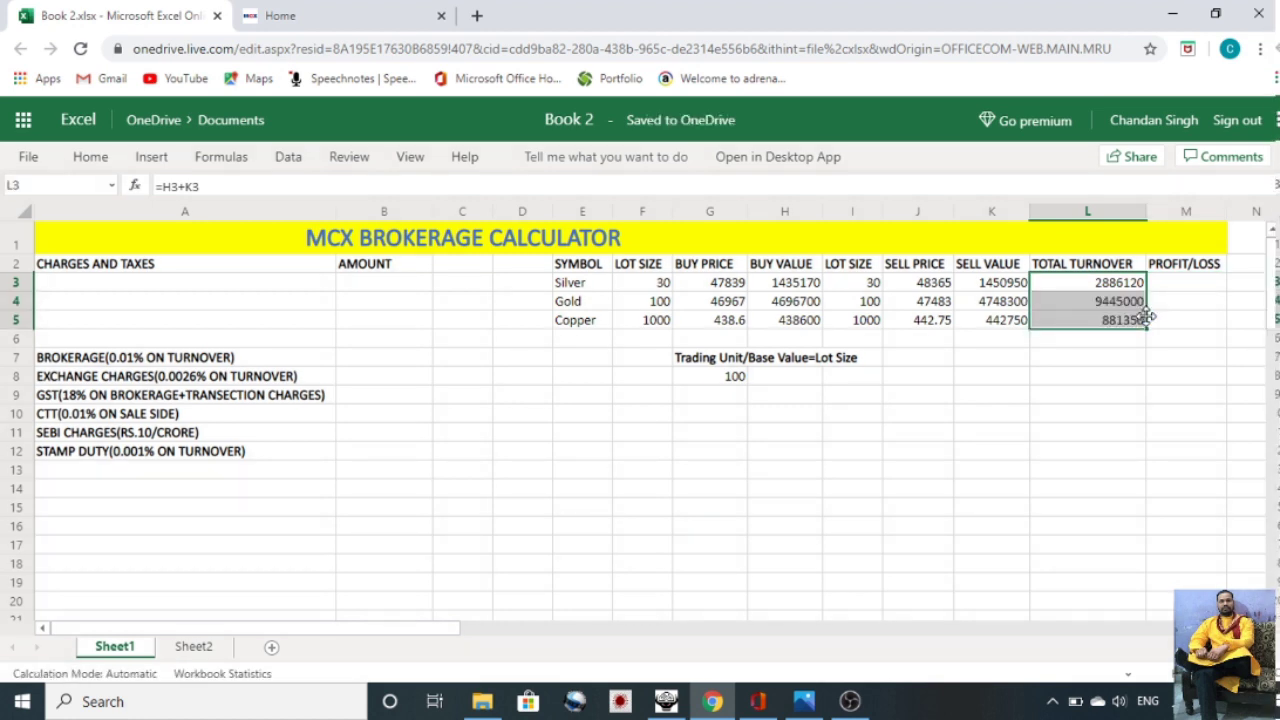
left_click(1081, 289)
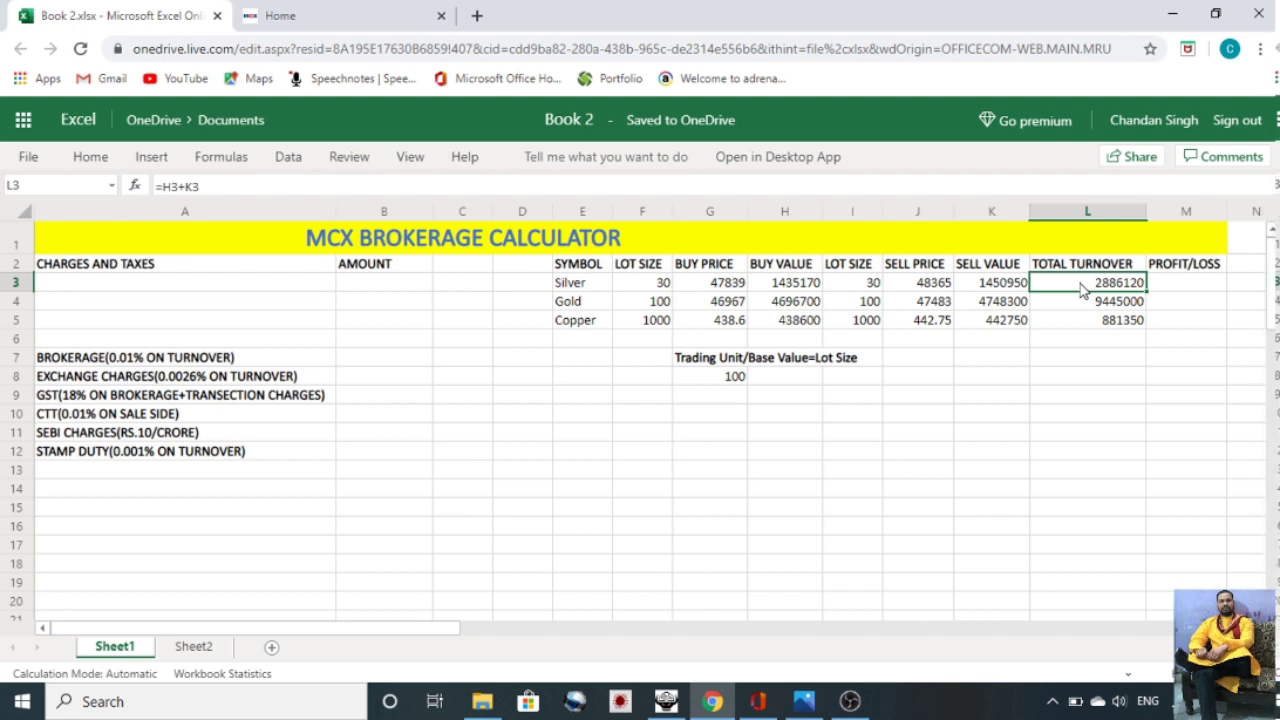
left_click(1185, 288)
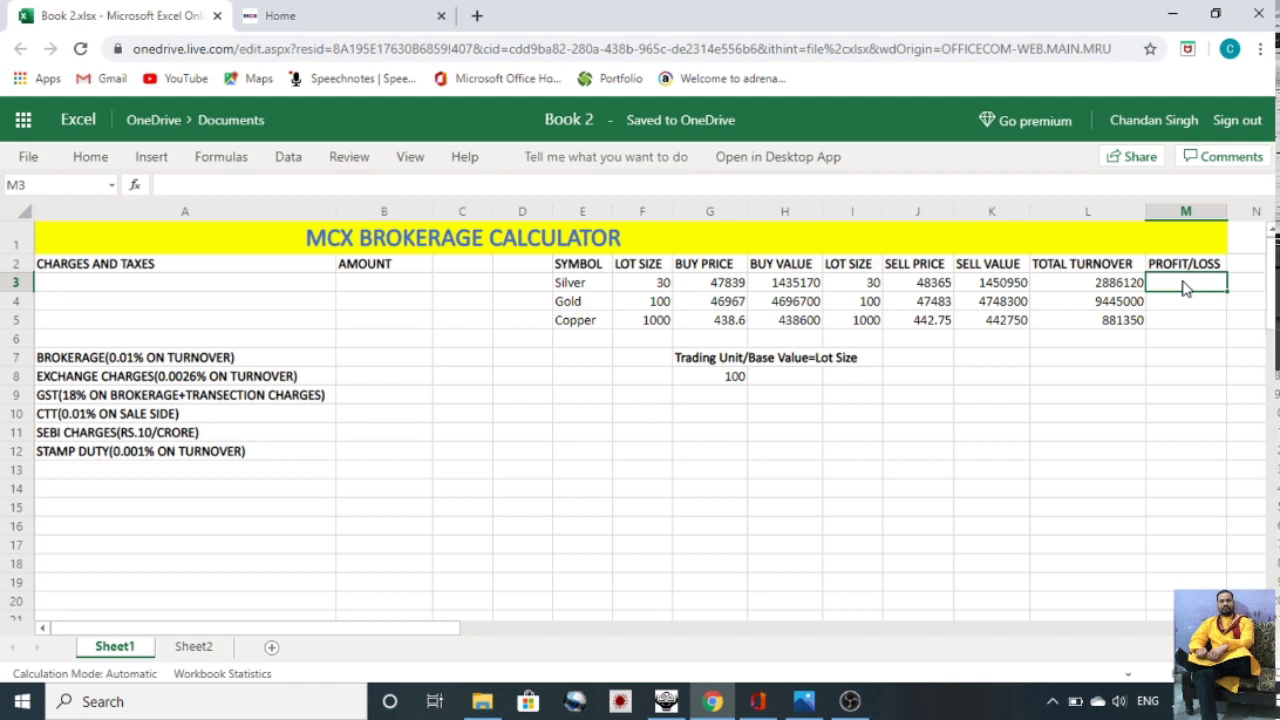
Step: Enter =K3-H3 in M3 and fill it to M5, giving 15780, 51600 and 4150
type("=")
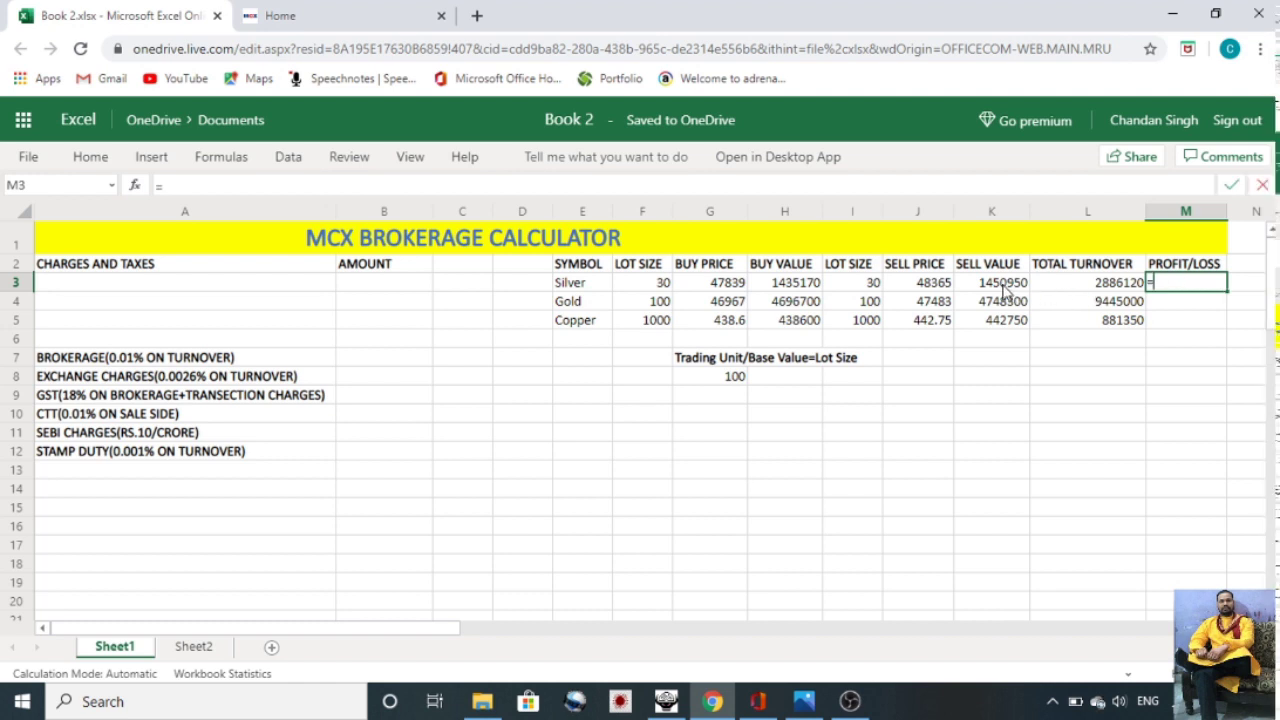
left_click(1005, 286)
type("-")
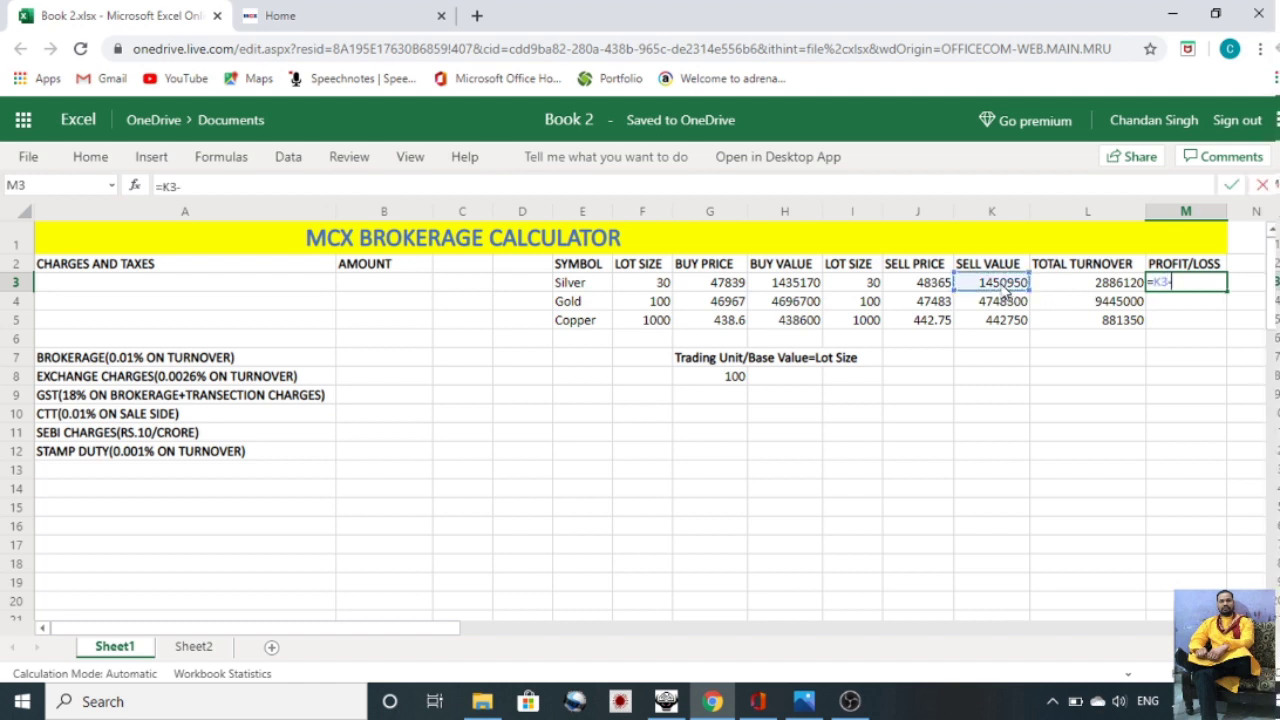
left_click(788, 284)
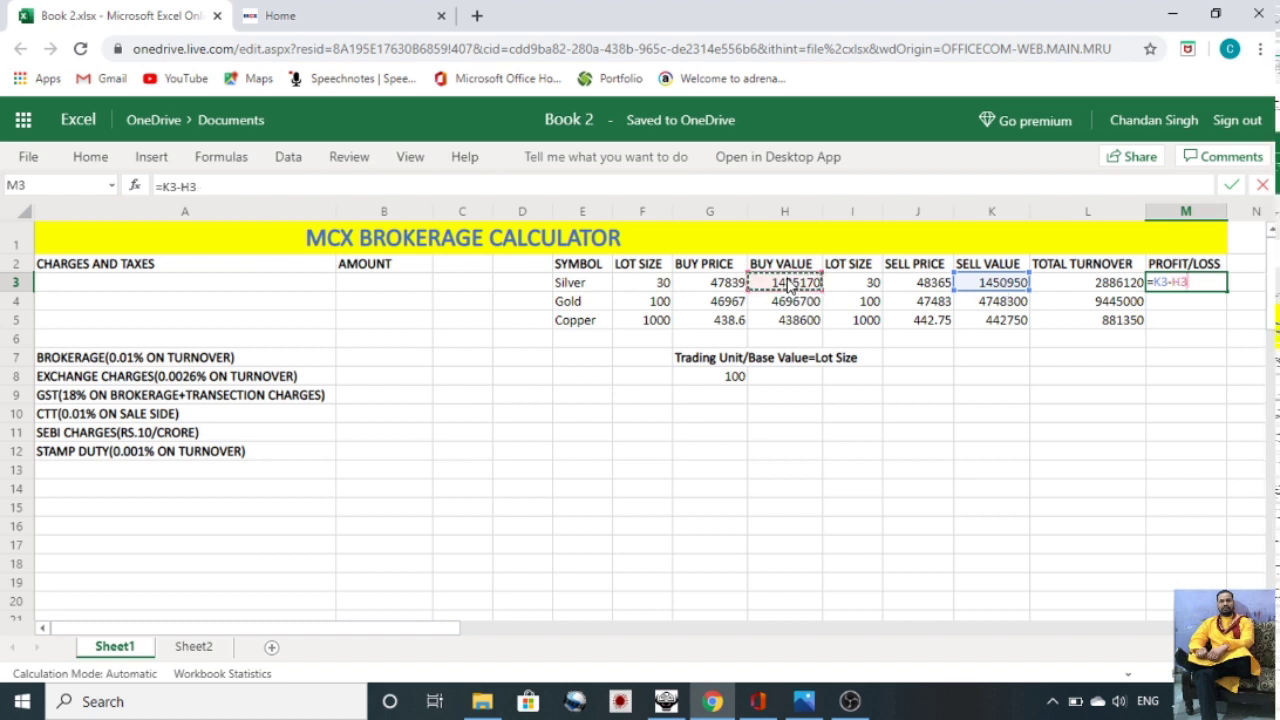
key("Return")
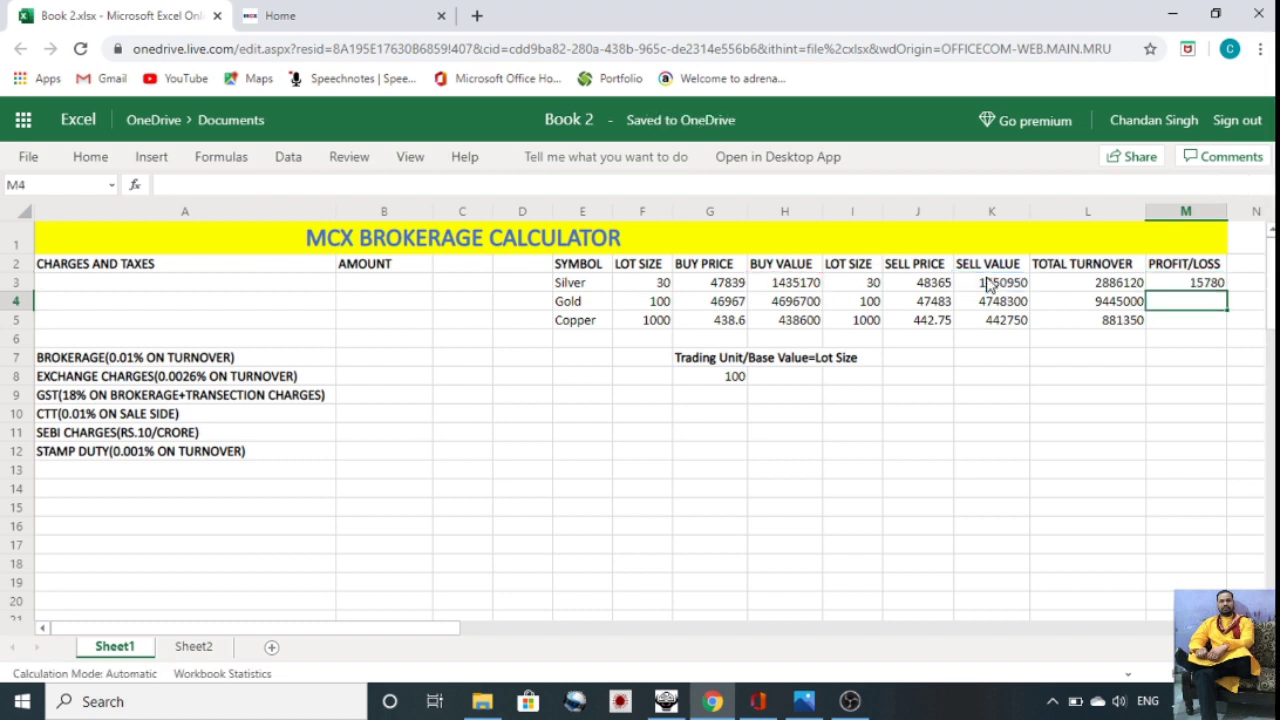
left_click(1192, 290)
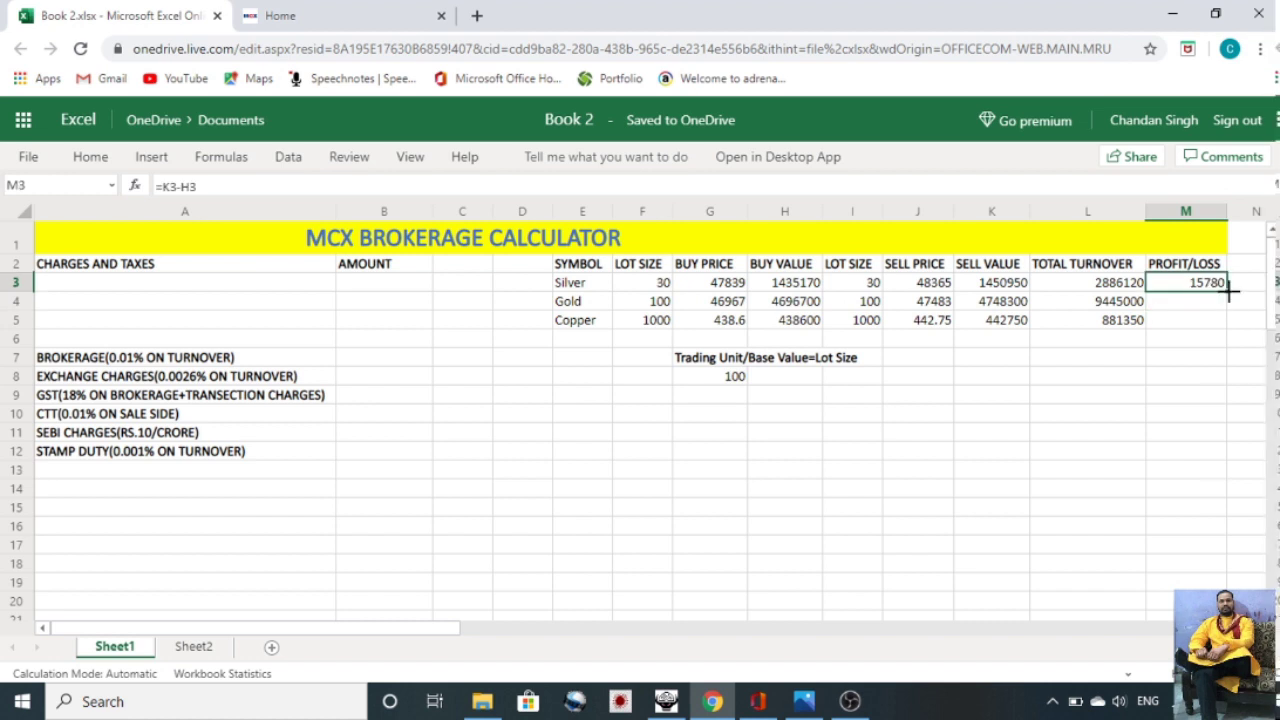
left_click_drag(1227, 291, 1225, 320)
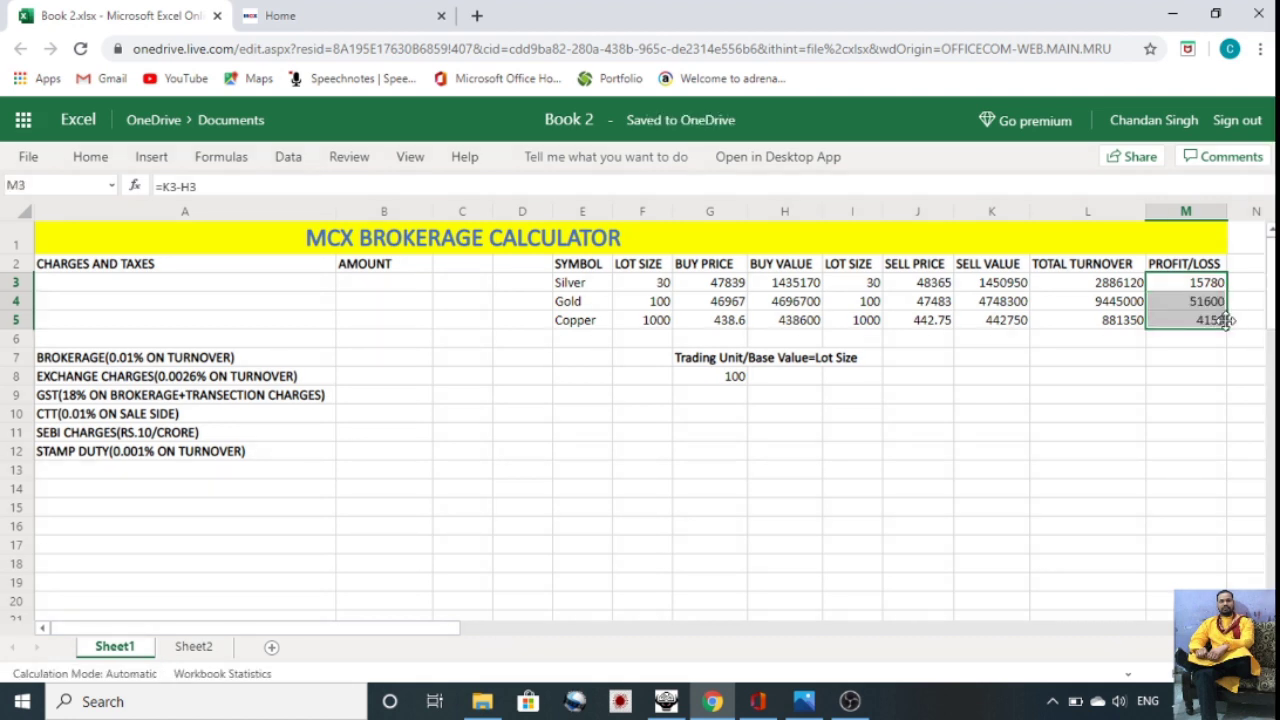
left_click(1193, 284)
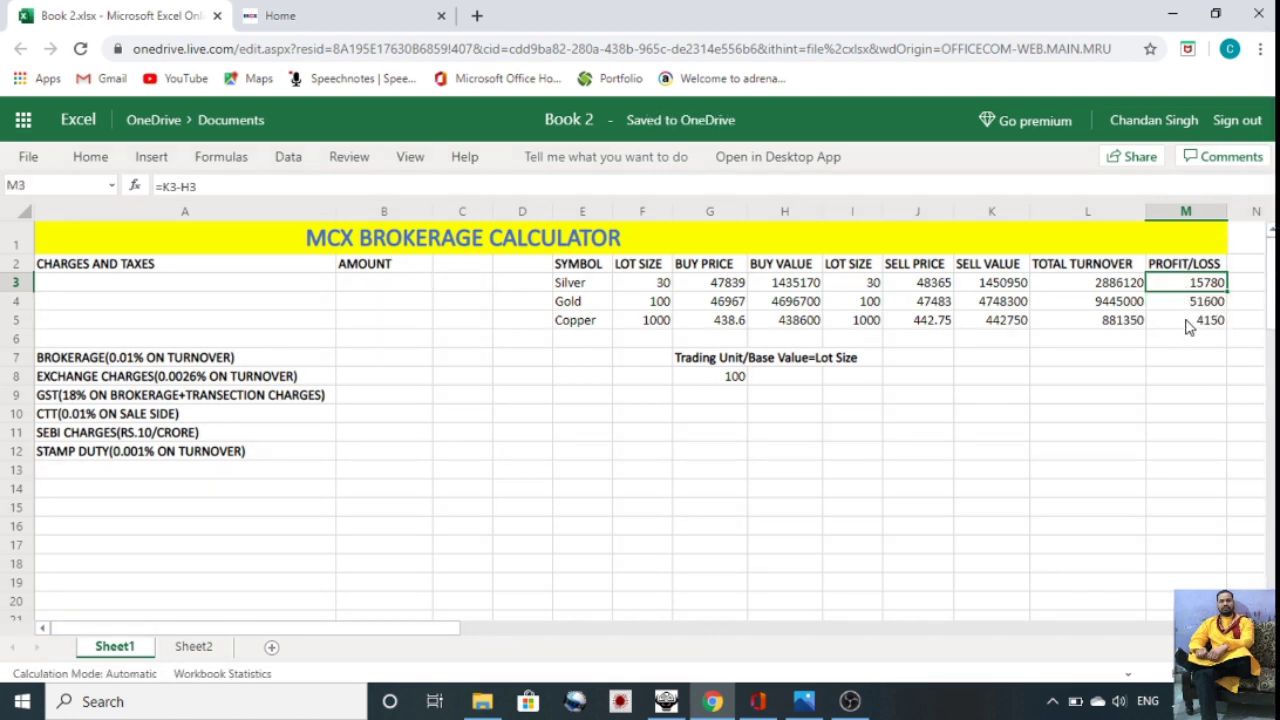
Step: Check Copper's turnover formula and select the three turnover values for totalling
left_click(1100, 325)
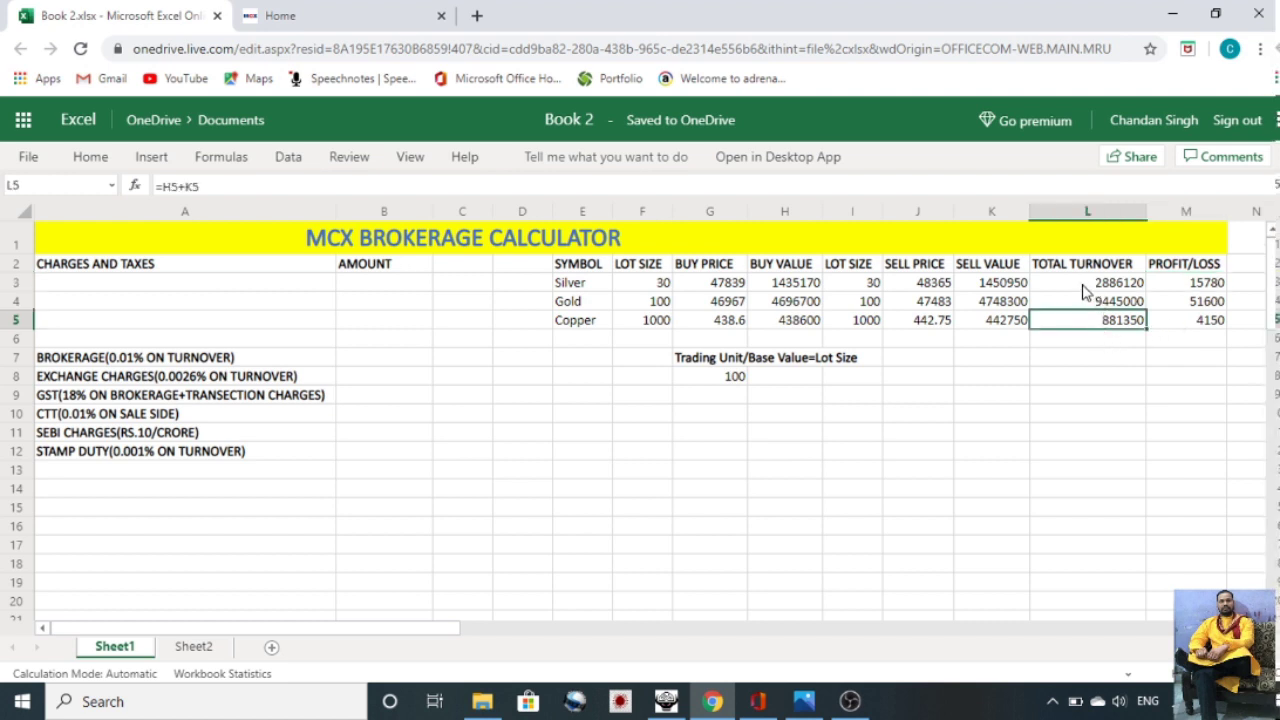
left_click(1082, 285)
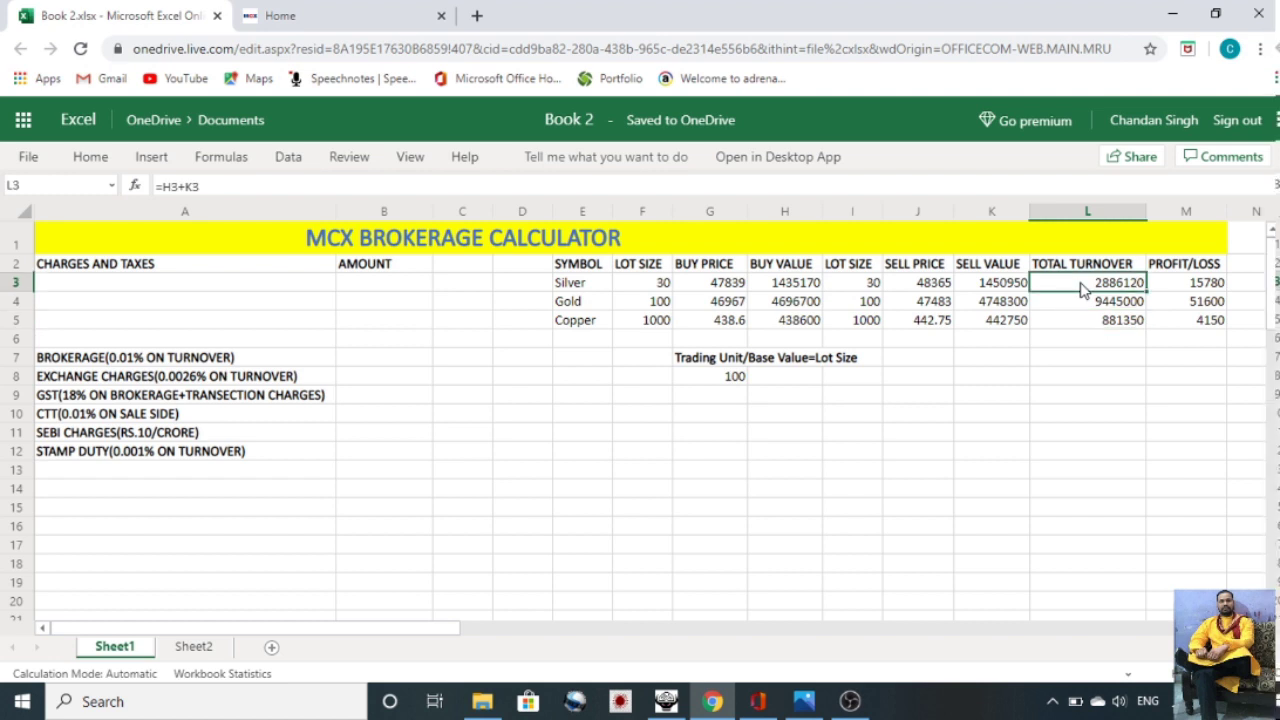
left_click_drag(1082, 288, 1084, 340)
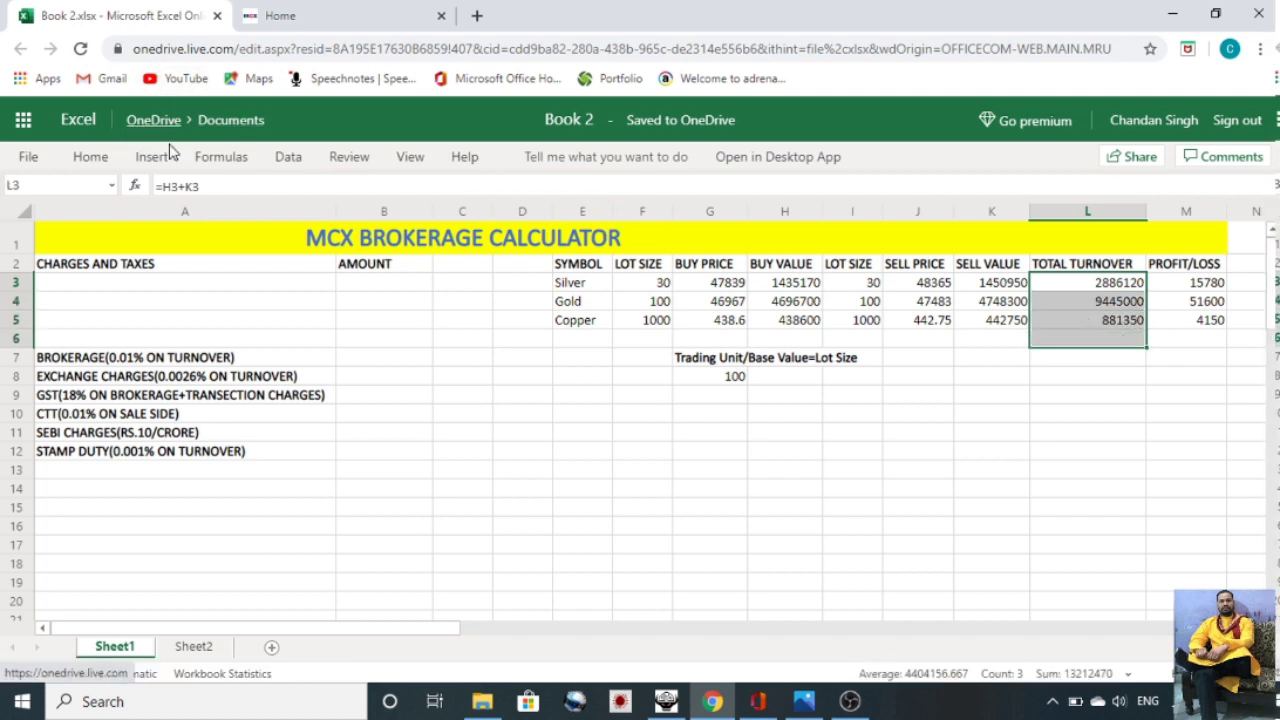
Step: AutoSum turnover into L6 (13212470) and profit/loss into M6 (71530)
left_click(88, 160)
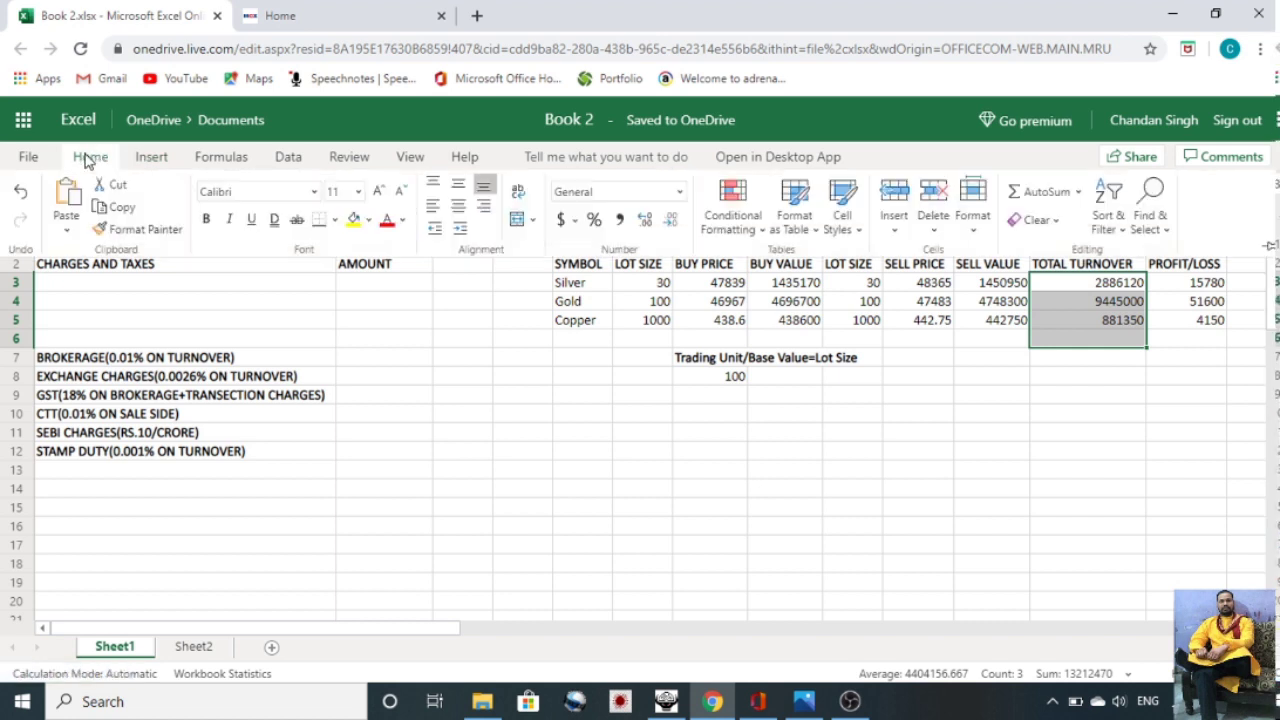
left_click(1043, 192)
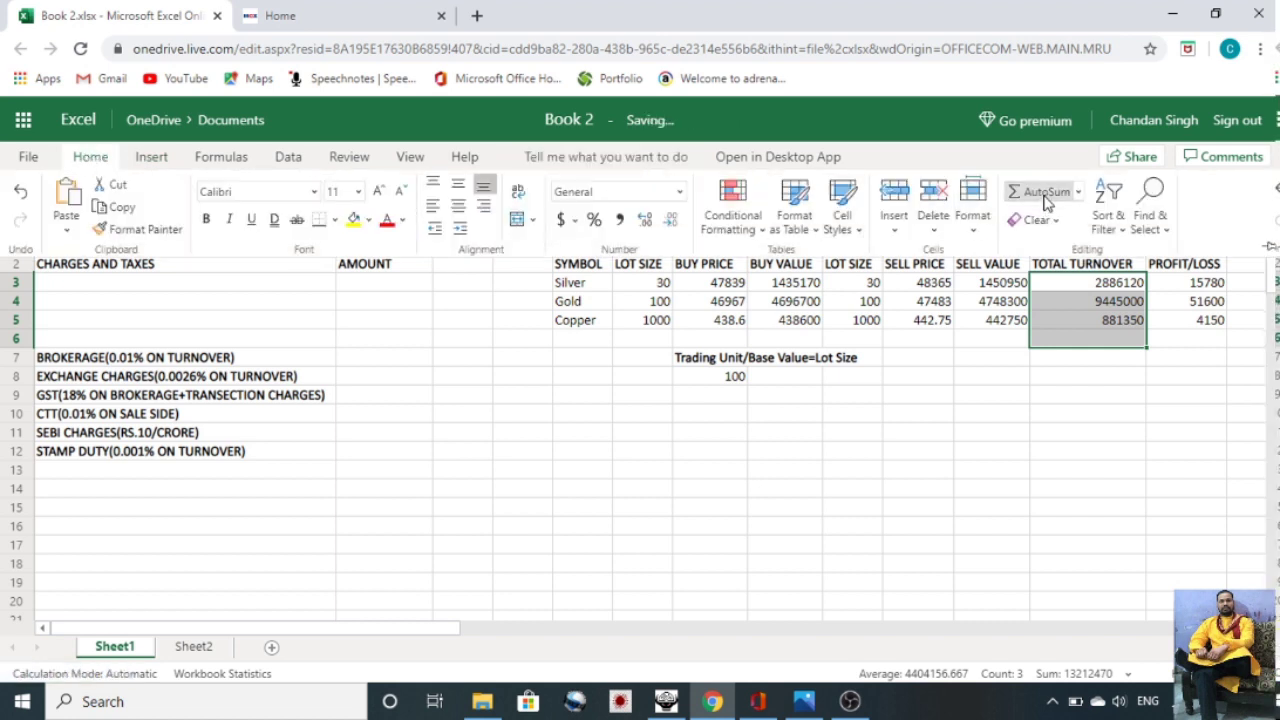
left_click(1189, 288)
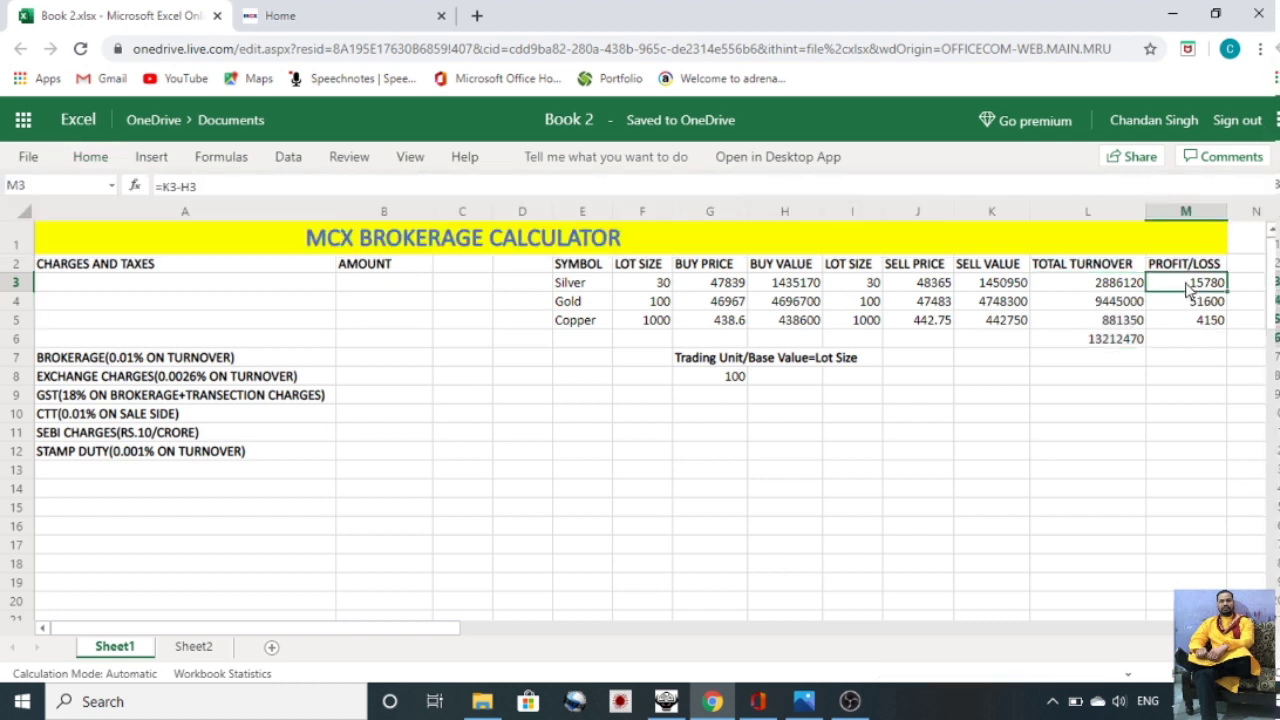
left_click_drag(1189, 288, 1187, 340)
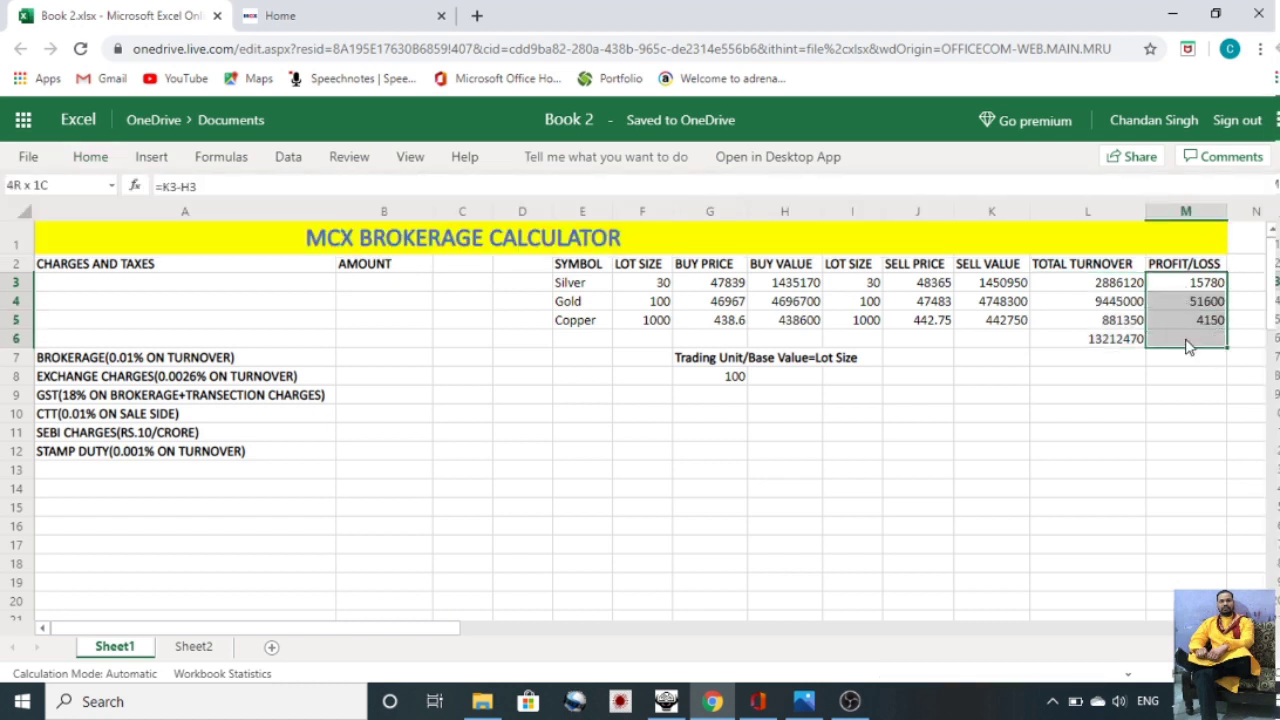
left_click(91, 158)
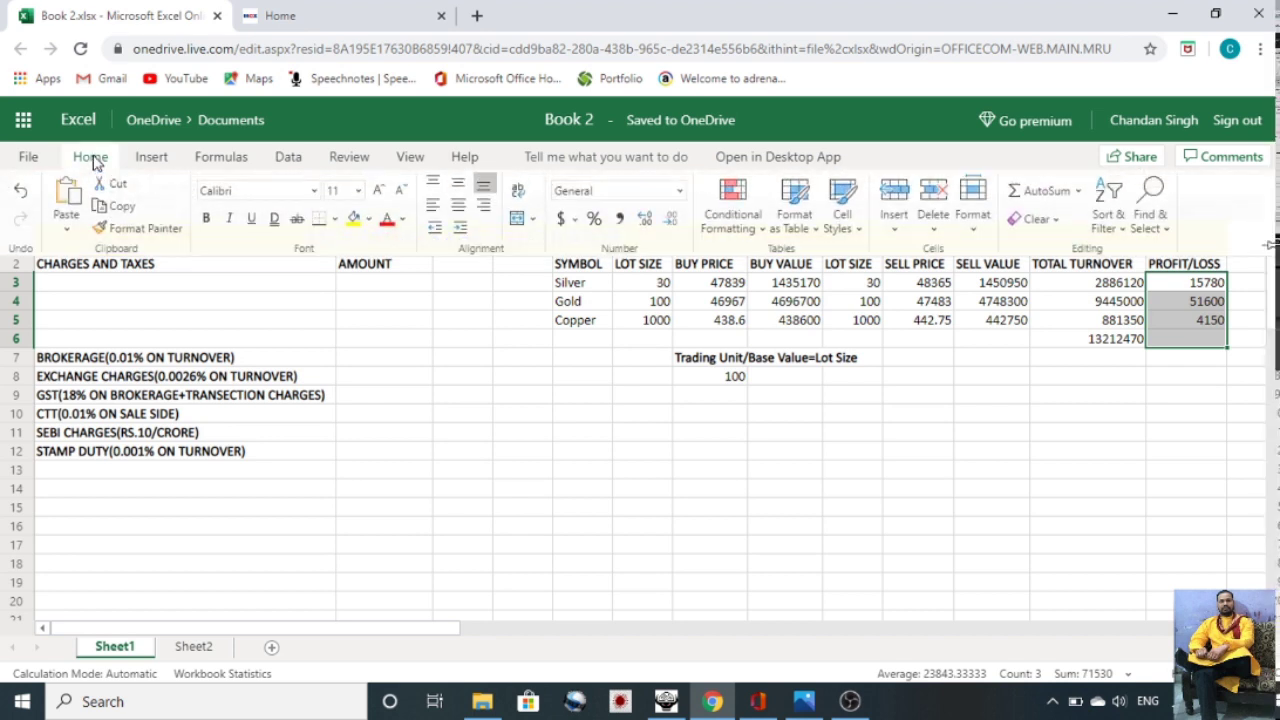
left_click(1030, 193)
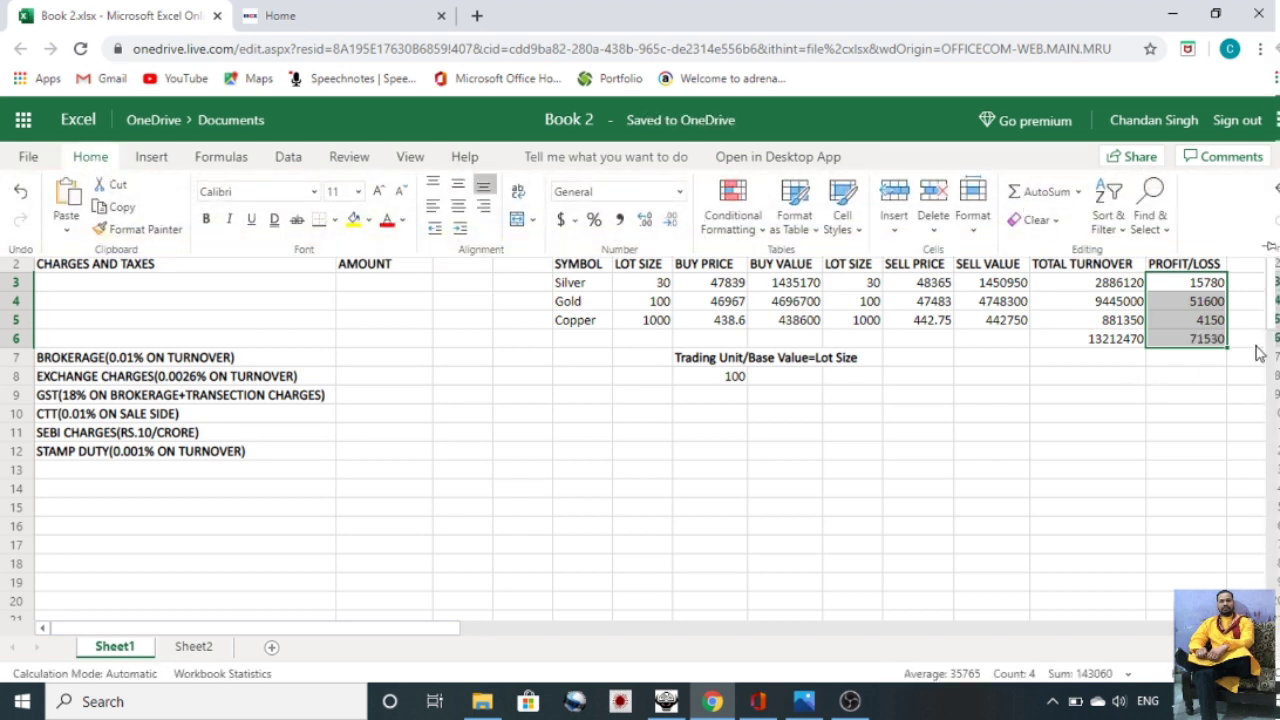
key("Left")
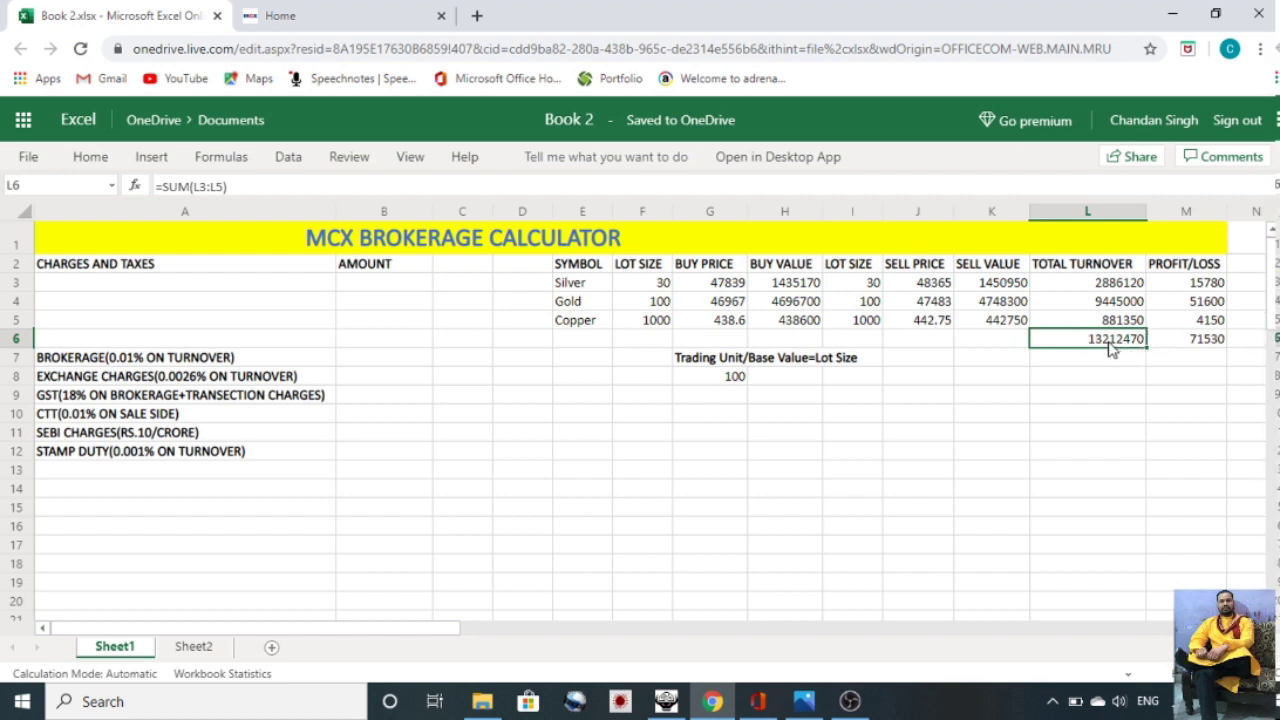
left_click(1192, 340)
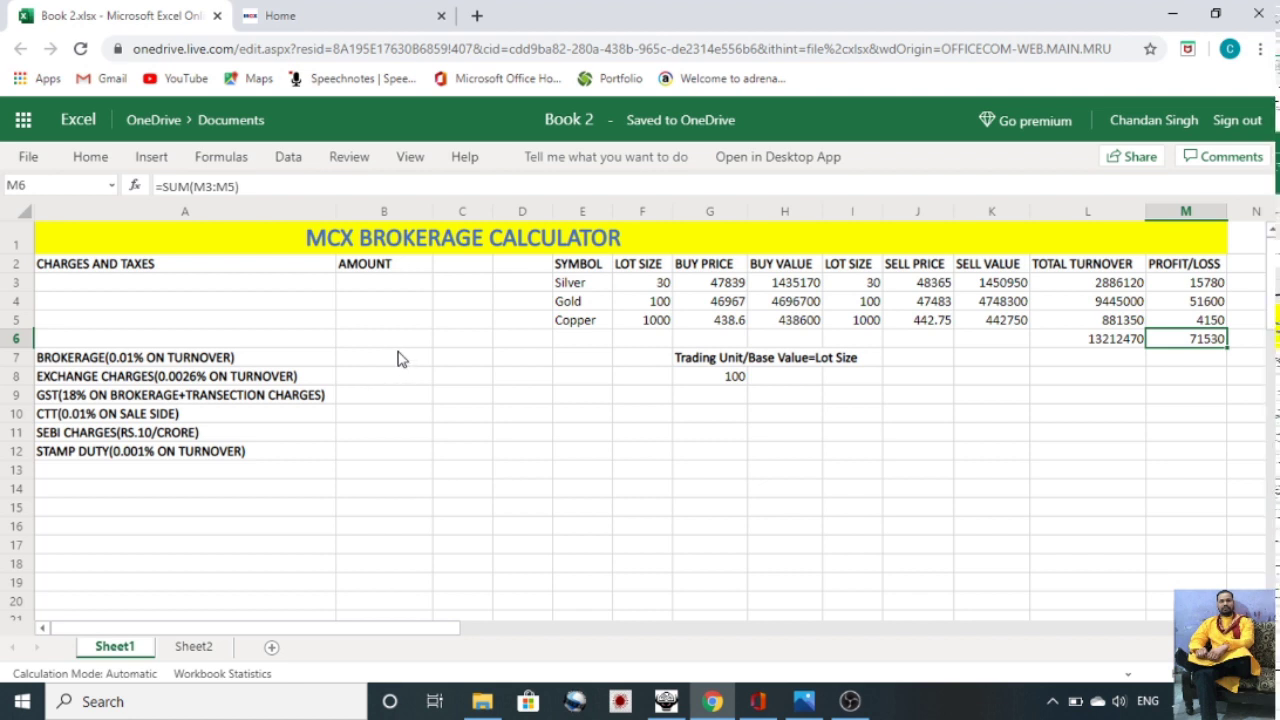
left_click(397, 358)
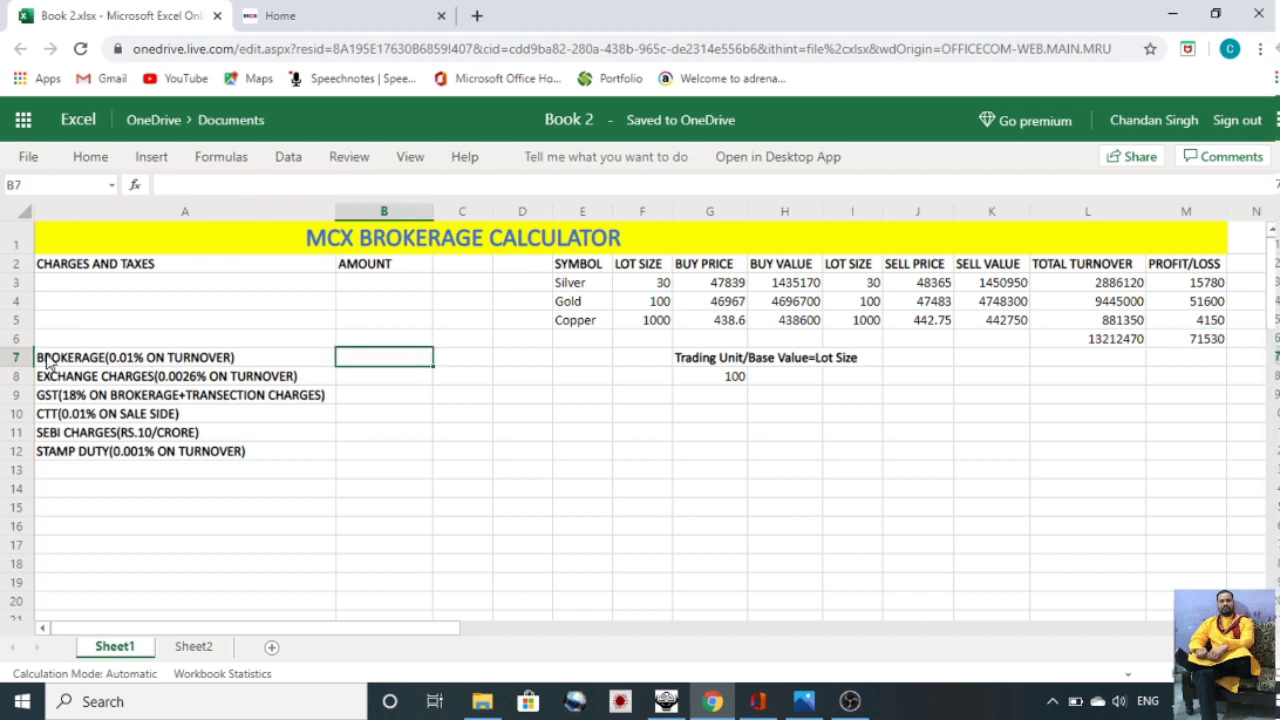
left_click(193, 647)
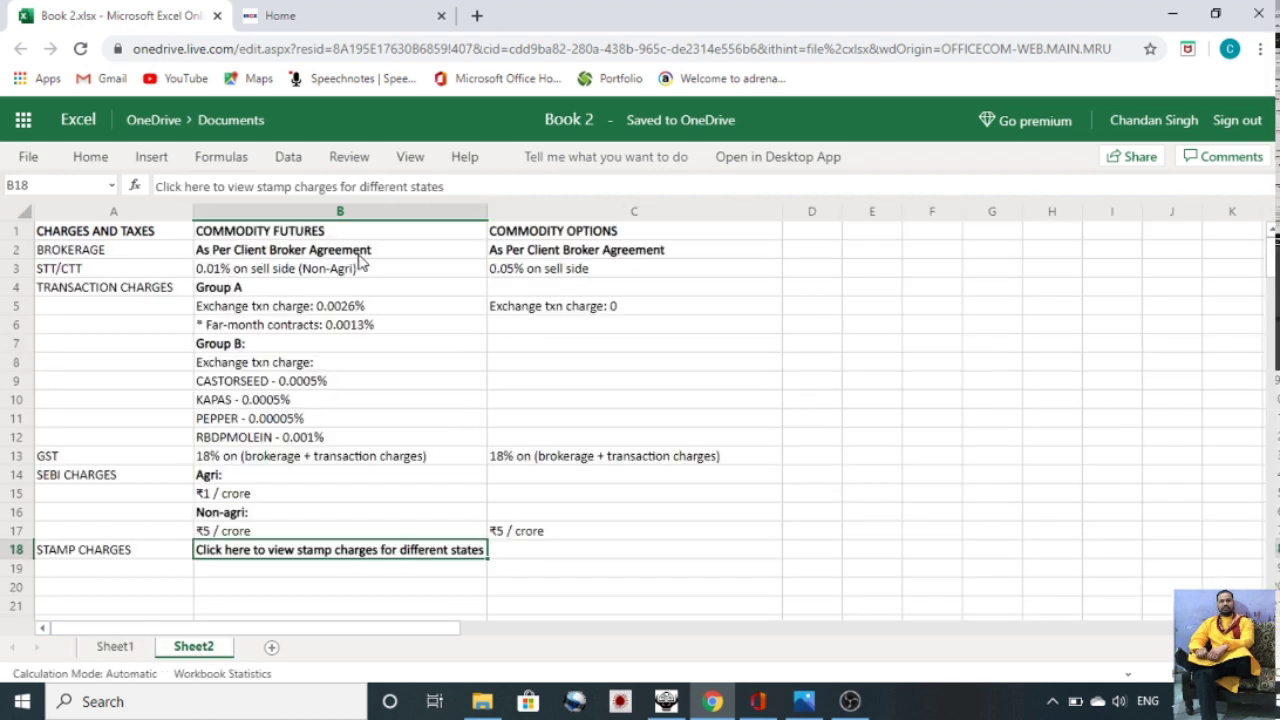
left_click(112, 647)
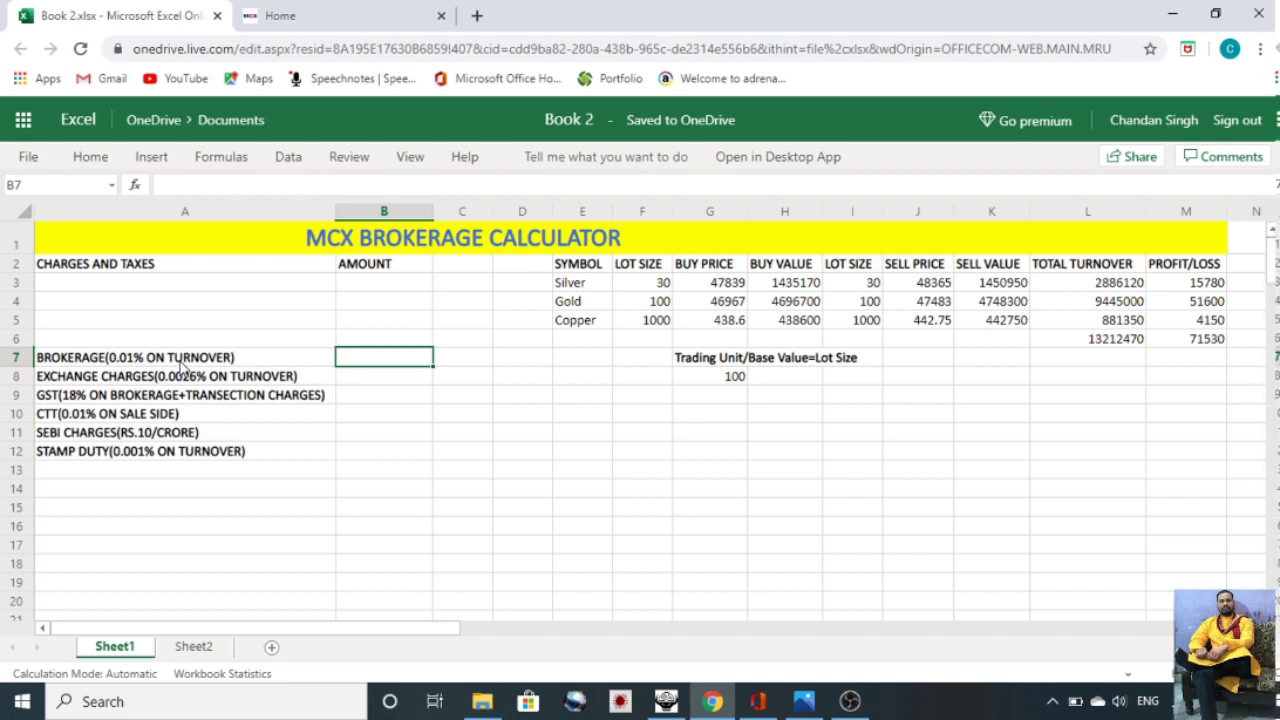
Step: Enter =L6*.01/100 in B7 for a brokerage of 1321.247, then begin B8's formula
type("=")
left_click(1095, 347)
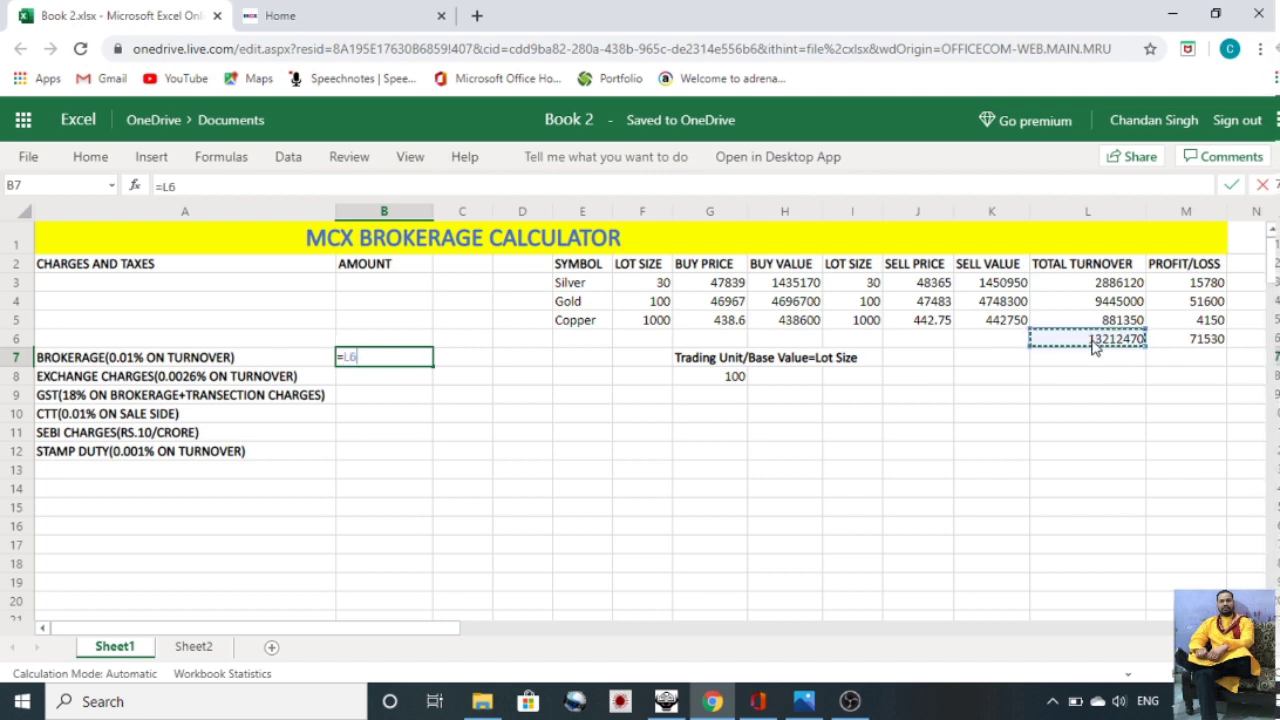
type("*.")
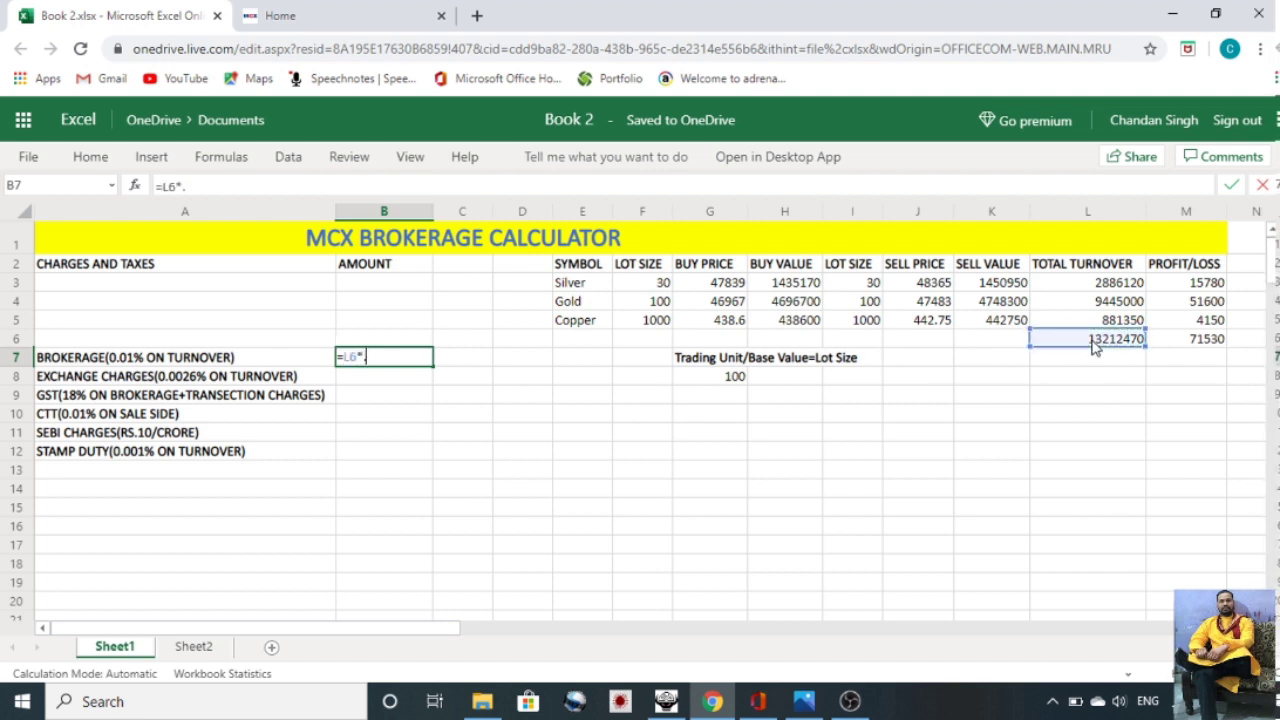
type("01/1")
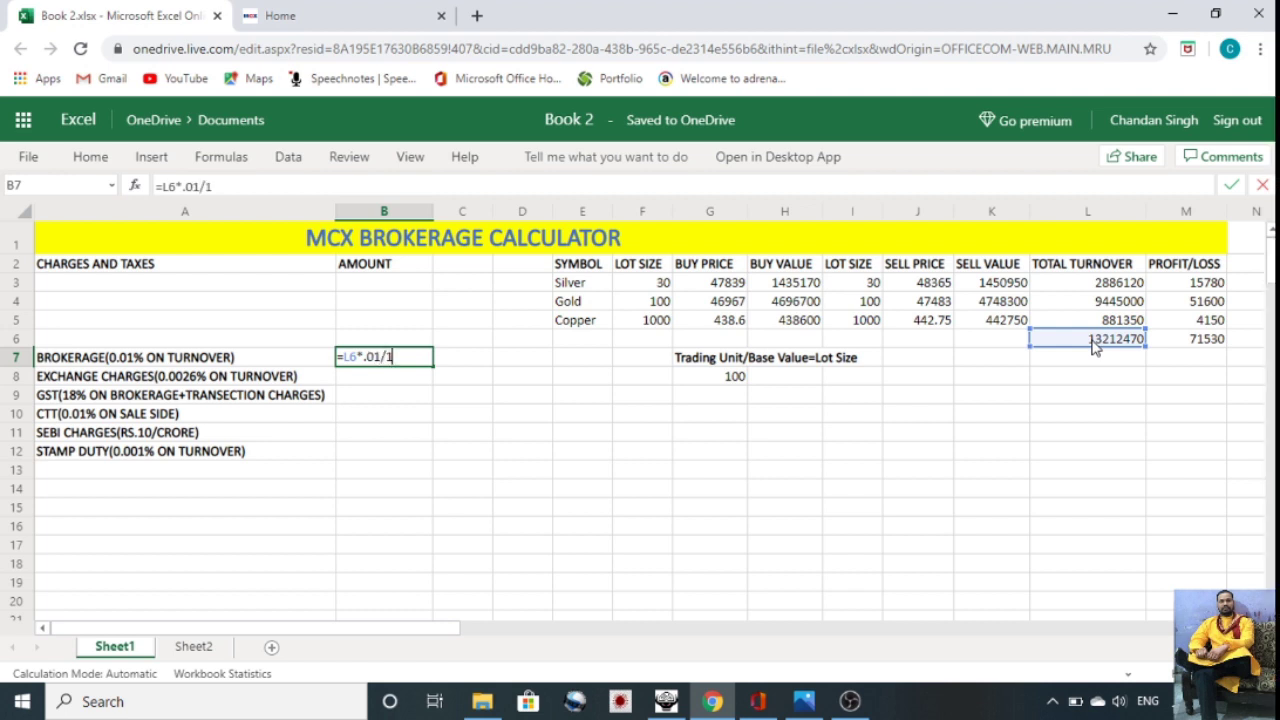
type("00")
key("Return")
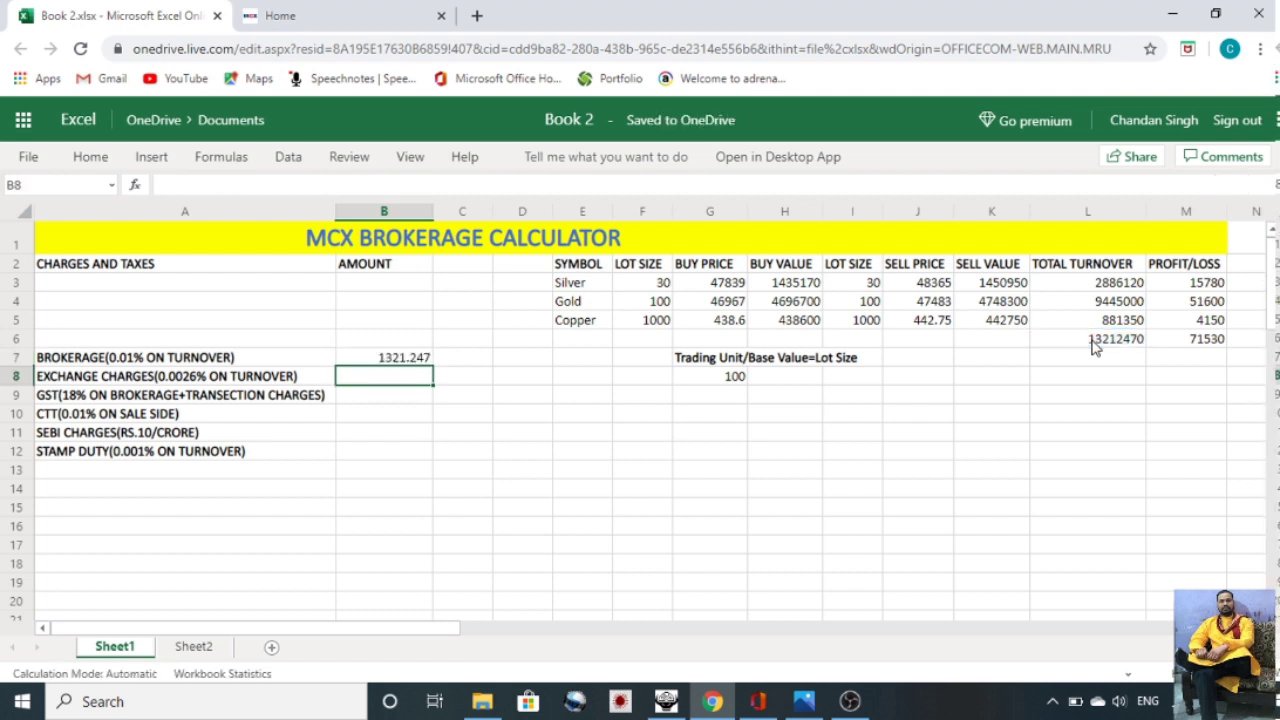
left_click(364, 363)
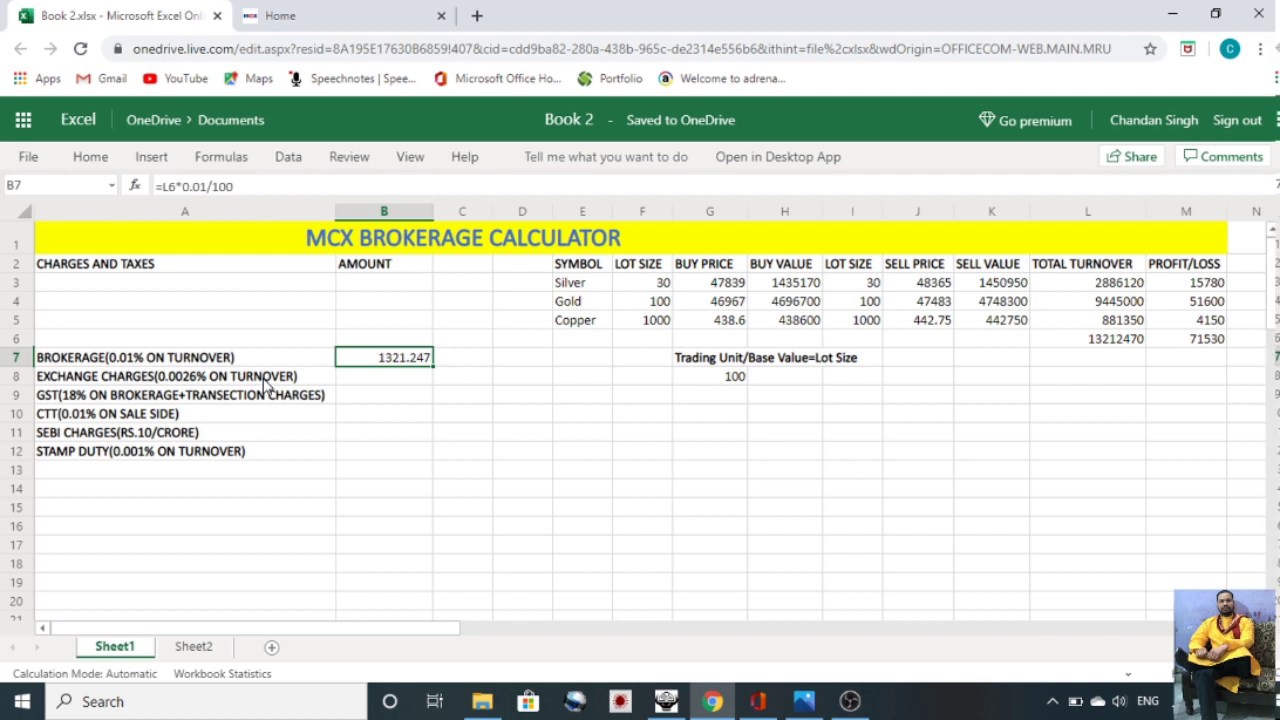
left_click(370, 378)
type("=")
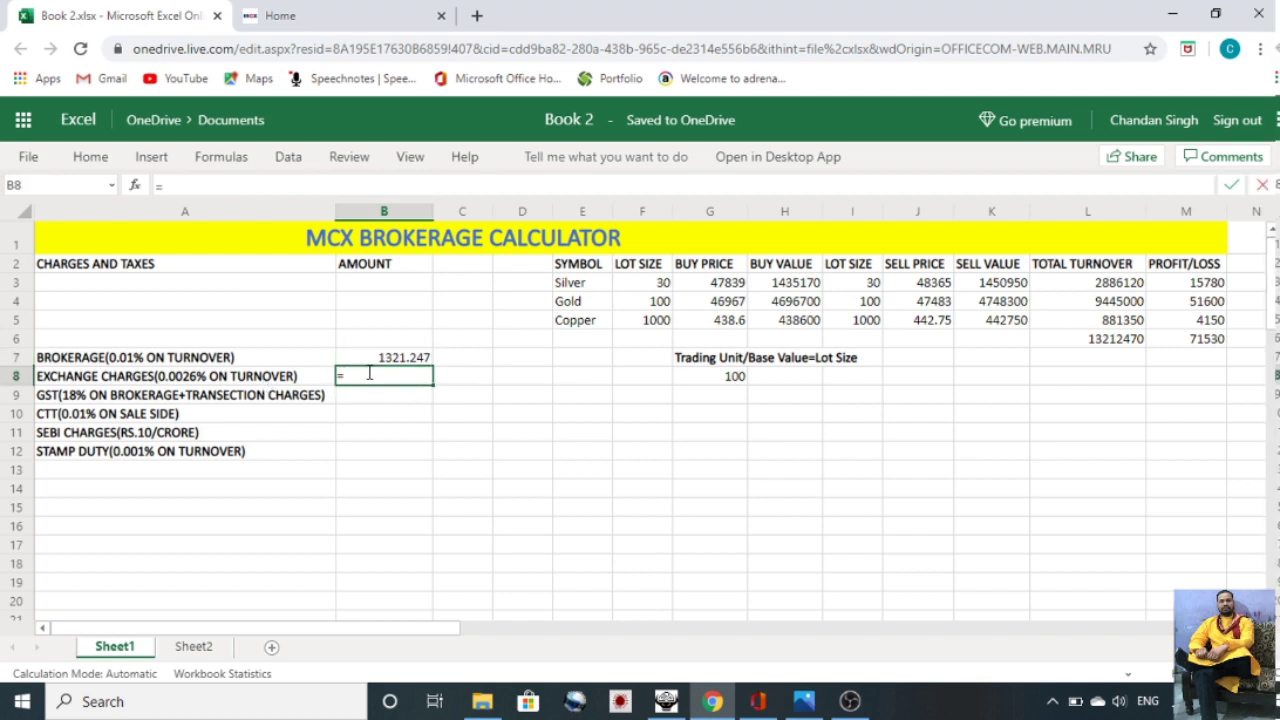
Step: Complete B8 as =L6*.0026/100 so exchange charges read 343.52422
left_click(1066, 340)
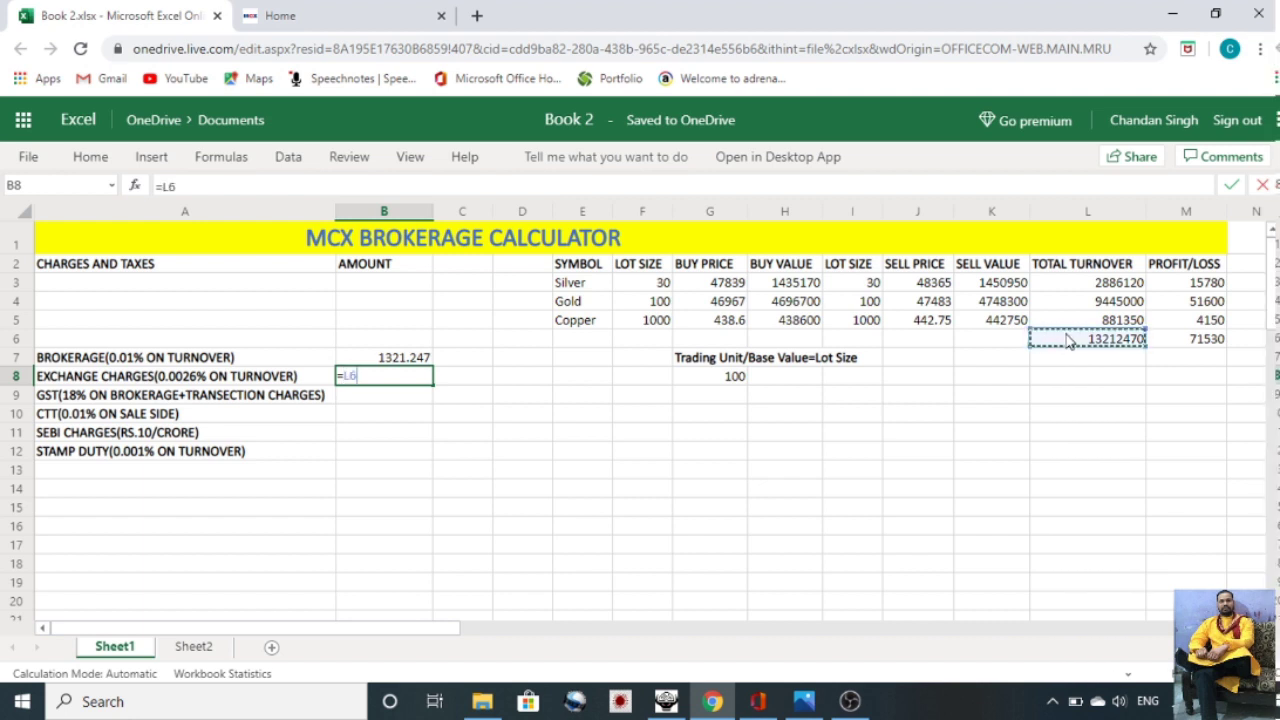
type("*")
type(".002")
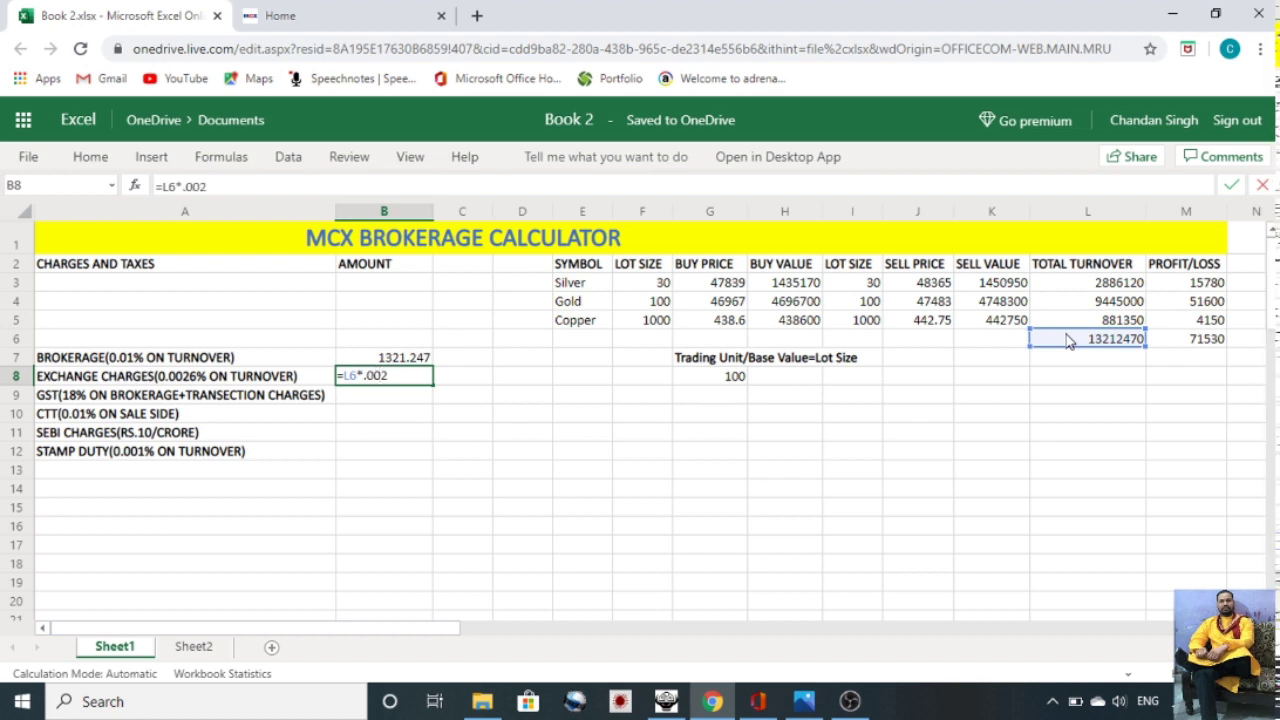
type("6/")
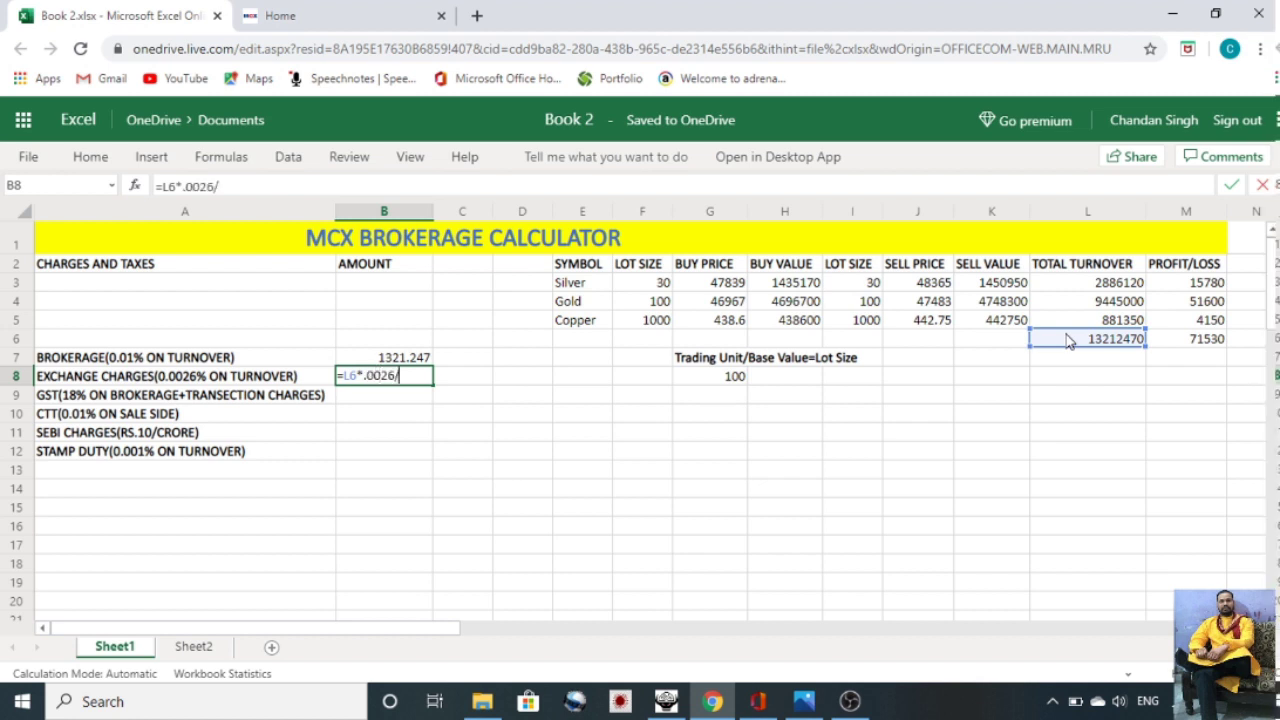
type("100")
key("Return")
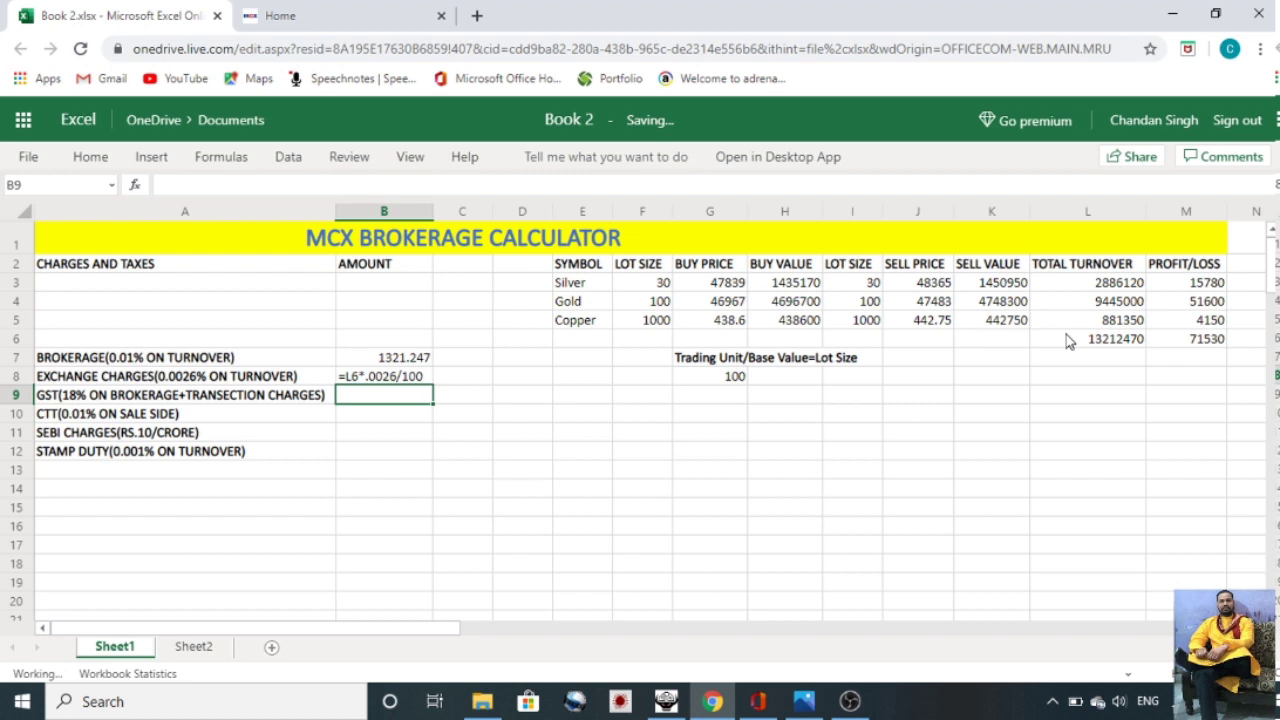
left_click(379, 380)
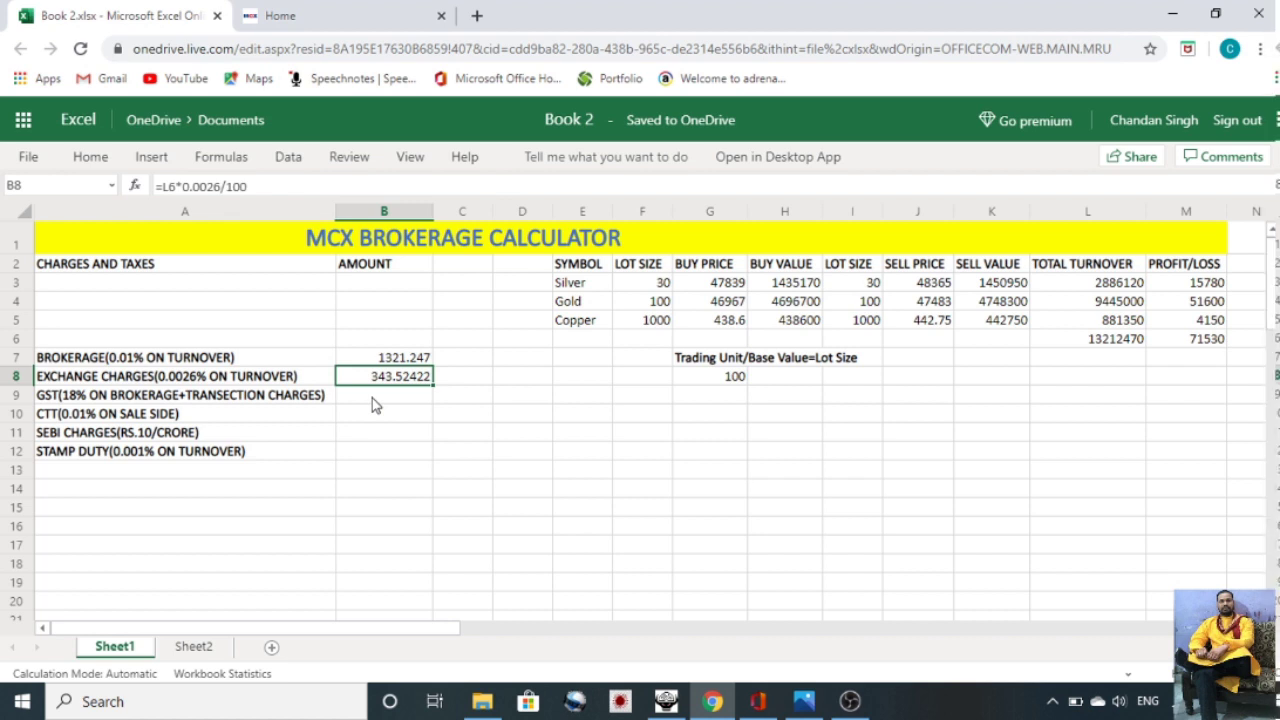
left_click(386, 398)
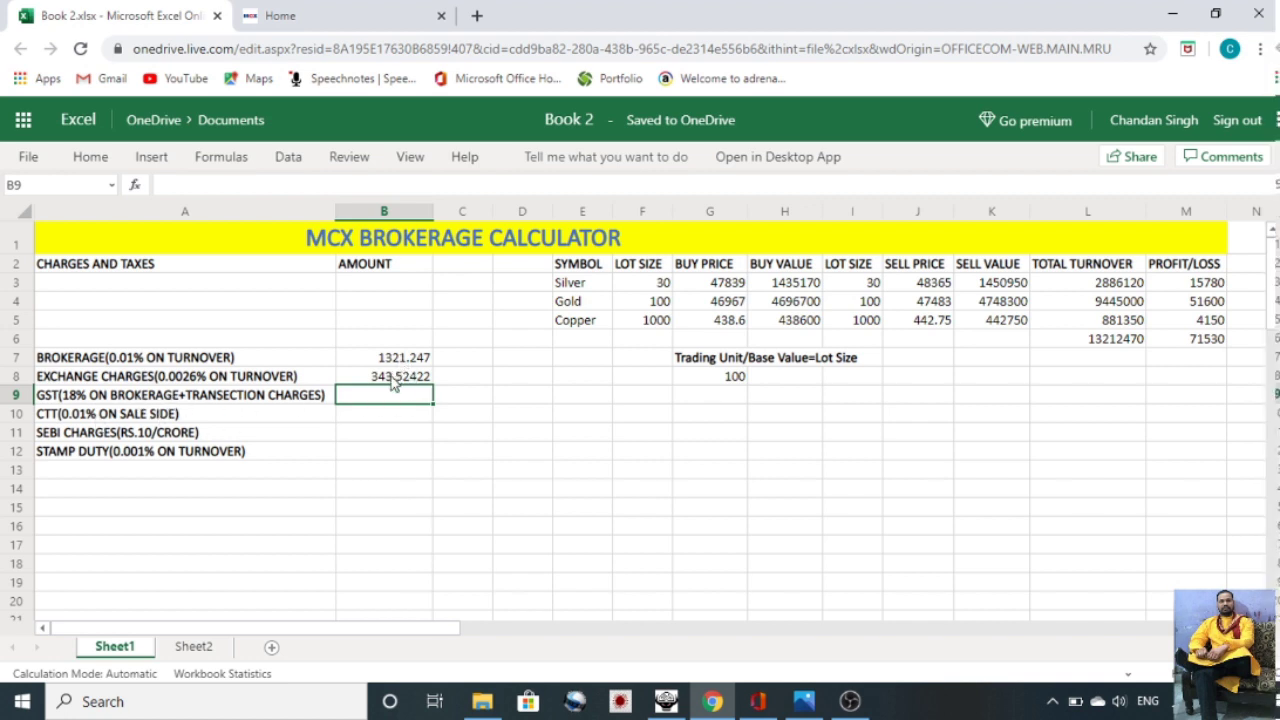
Step: Enter =B7+B8 in C8 for a brokerage-plus-exchange subtotal of 1664.771
left_click(478, 383)
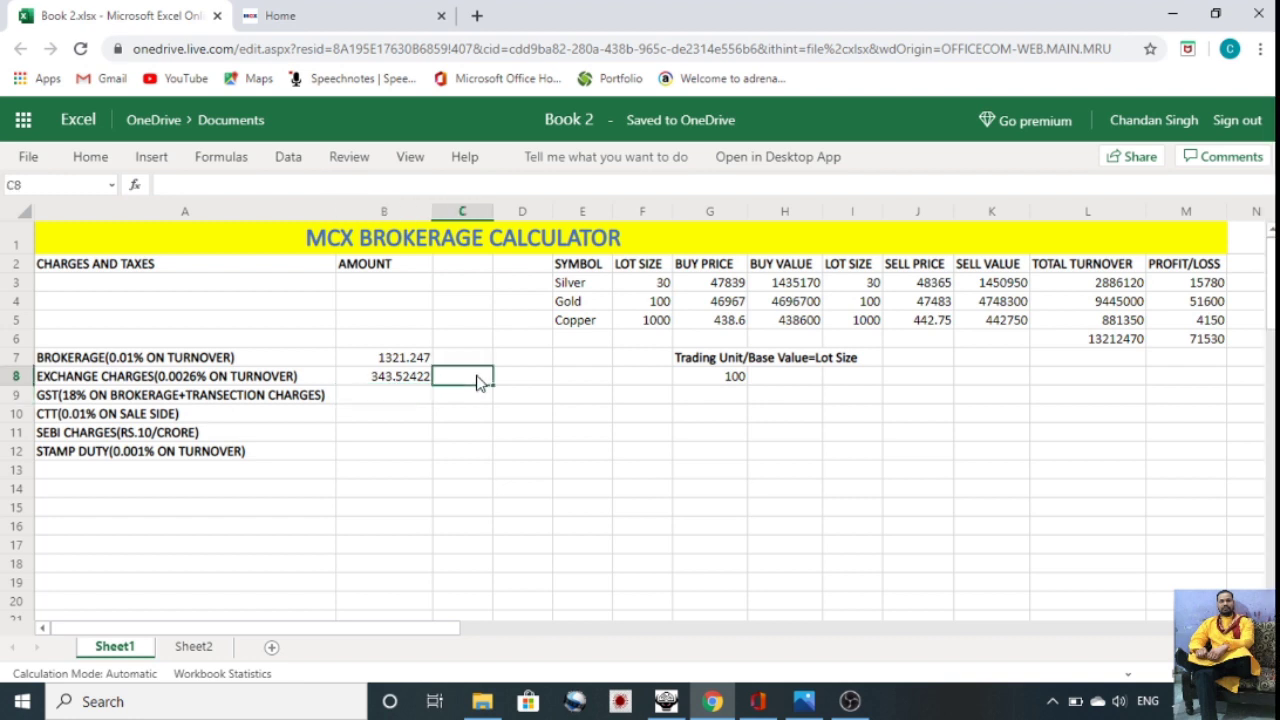
type("=")
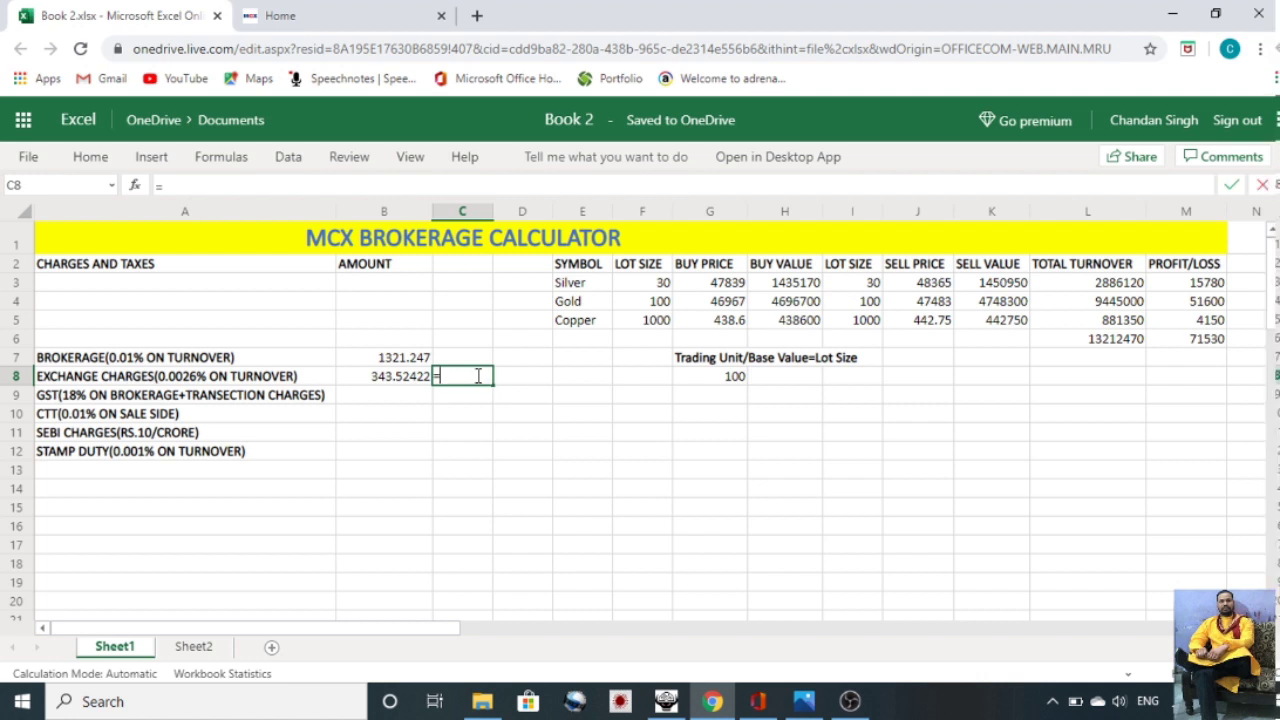
left_click(370, 362)
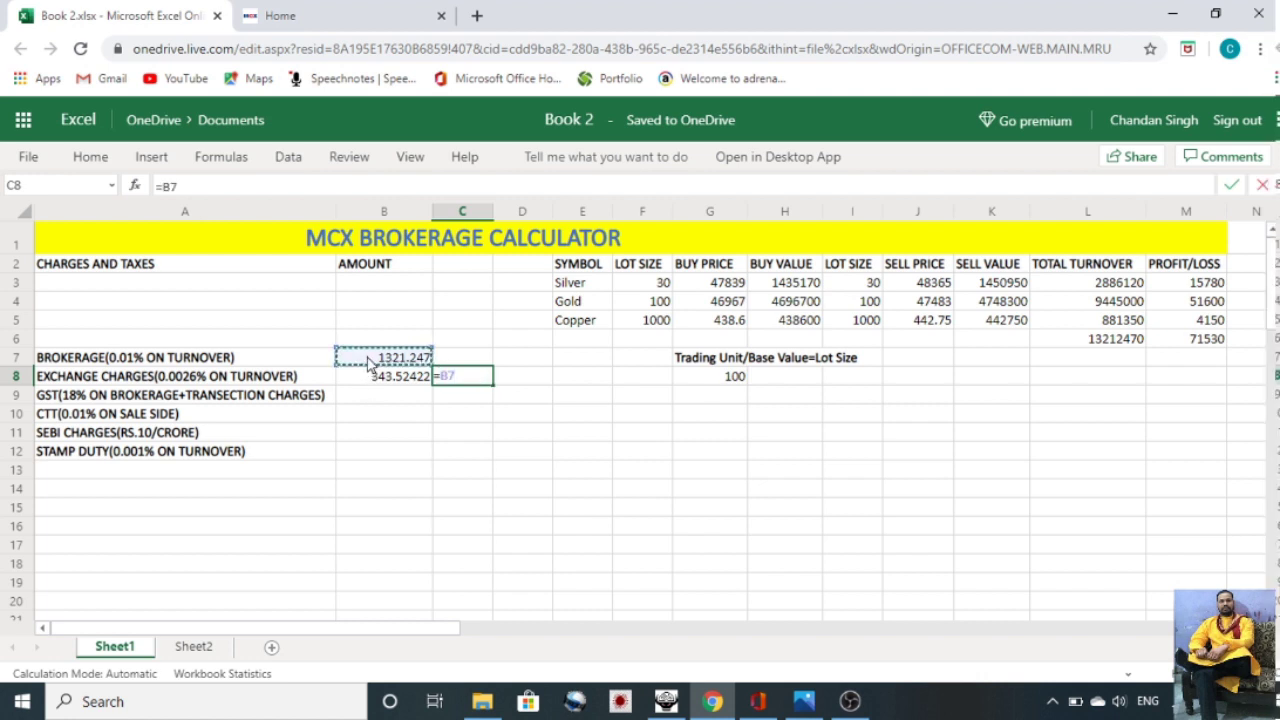
type("+")
left_click(378, 386)
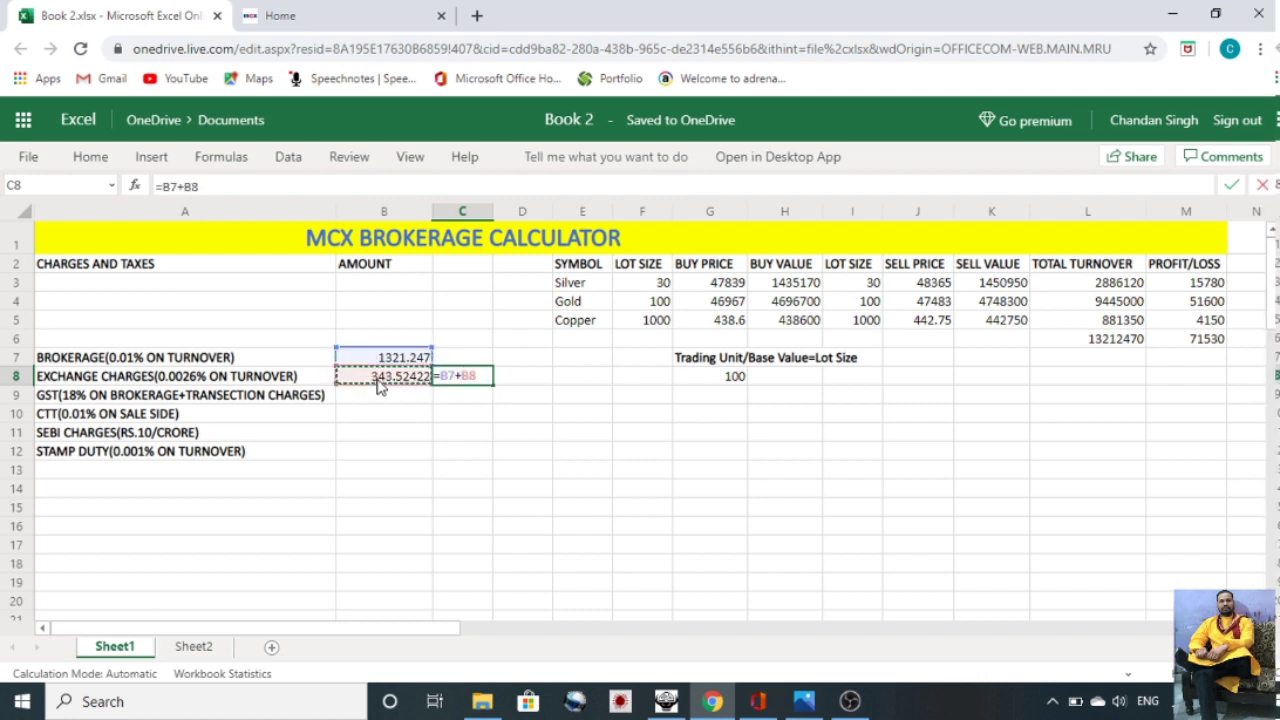
key("Return")
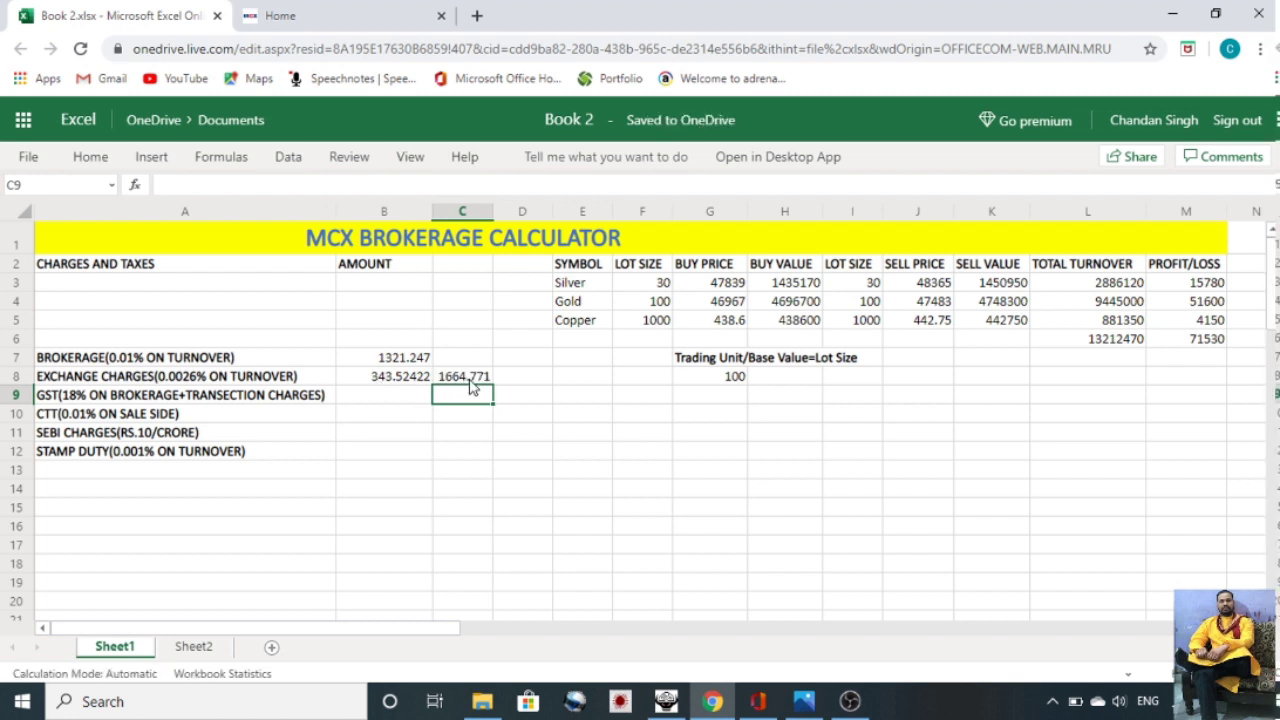
Step: Enter the 18% GST formula on C8 in B9, giving 299.6588196
left_click(367, 401)
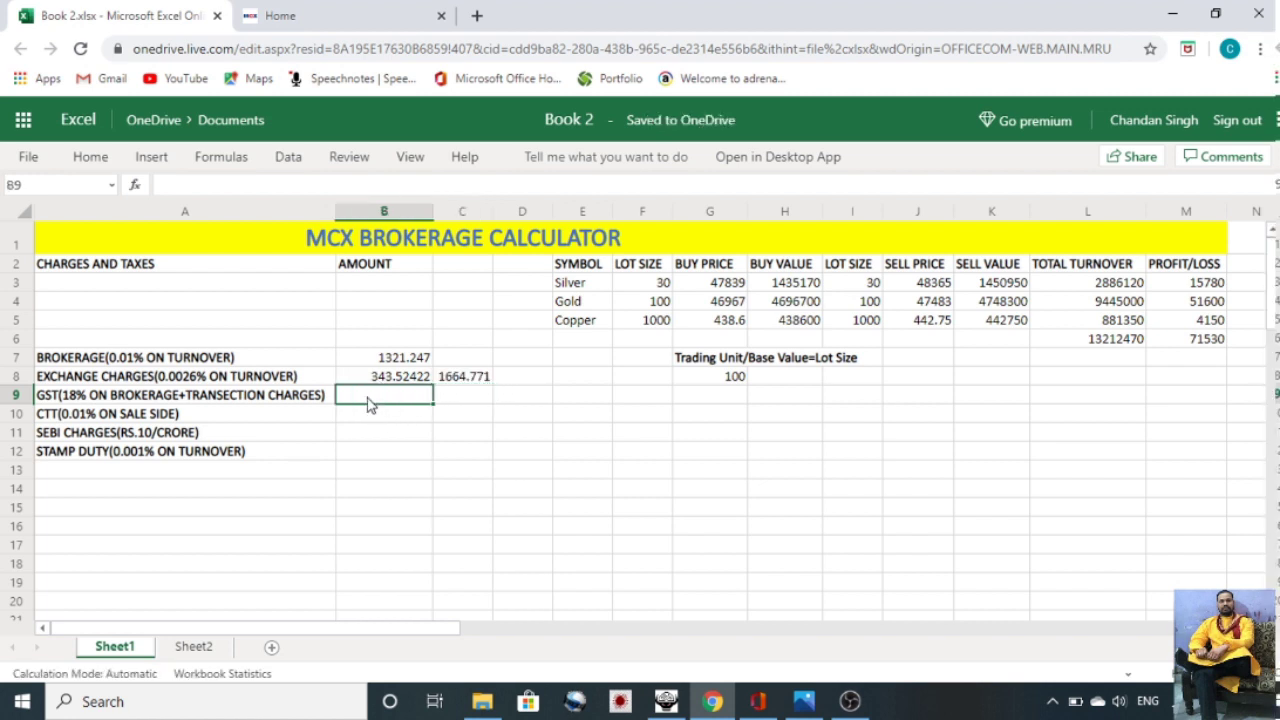
type("=")
left_click(471, 385)
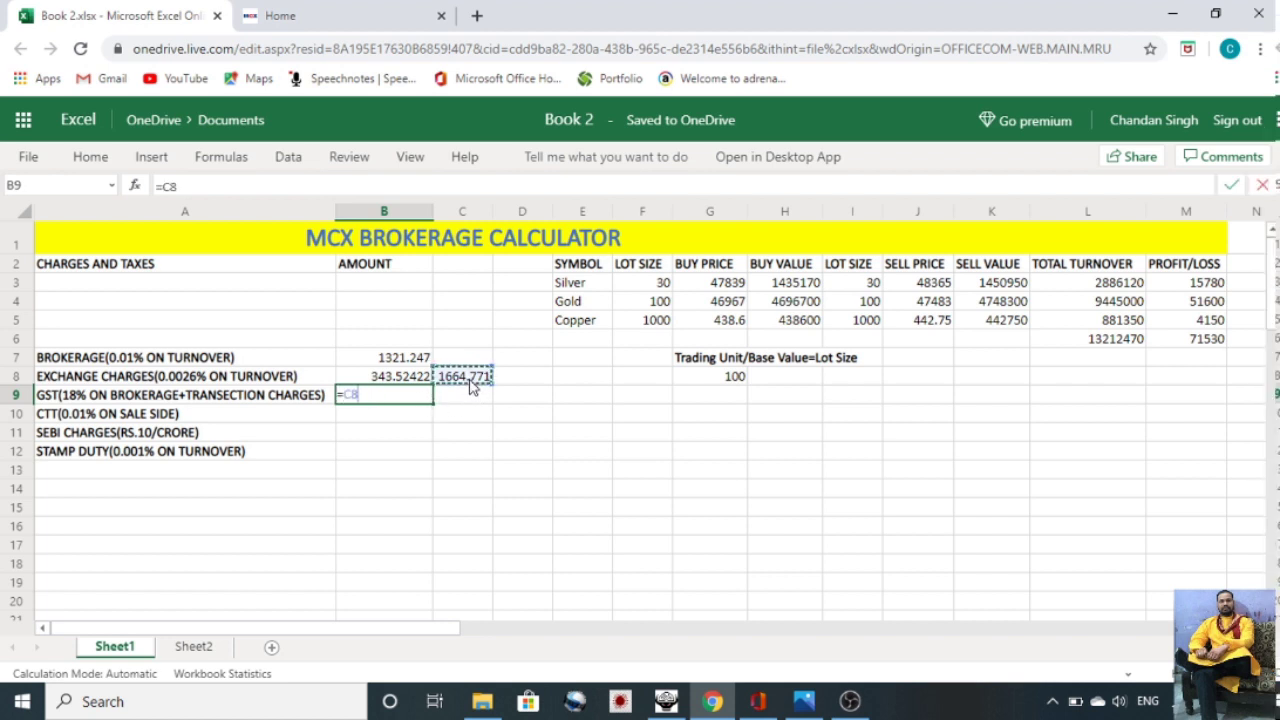
type("*")
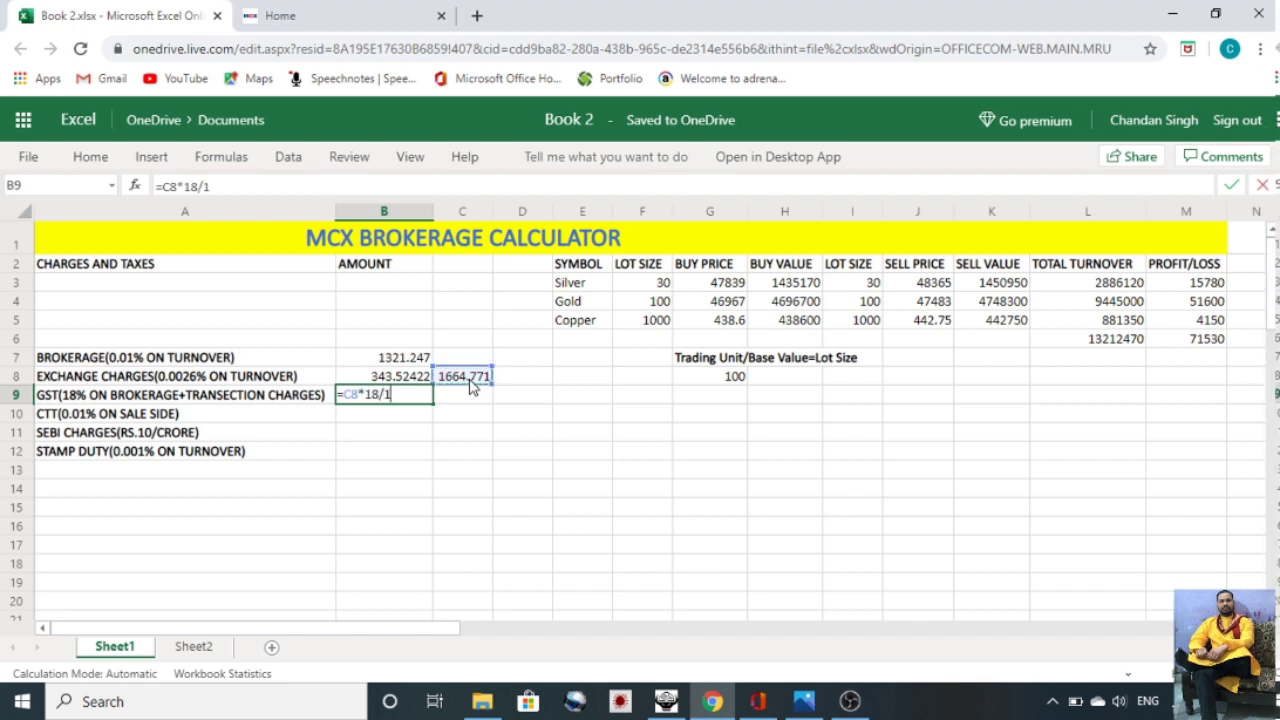
type("00")
key("Return")
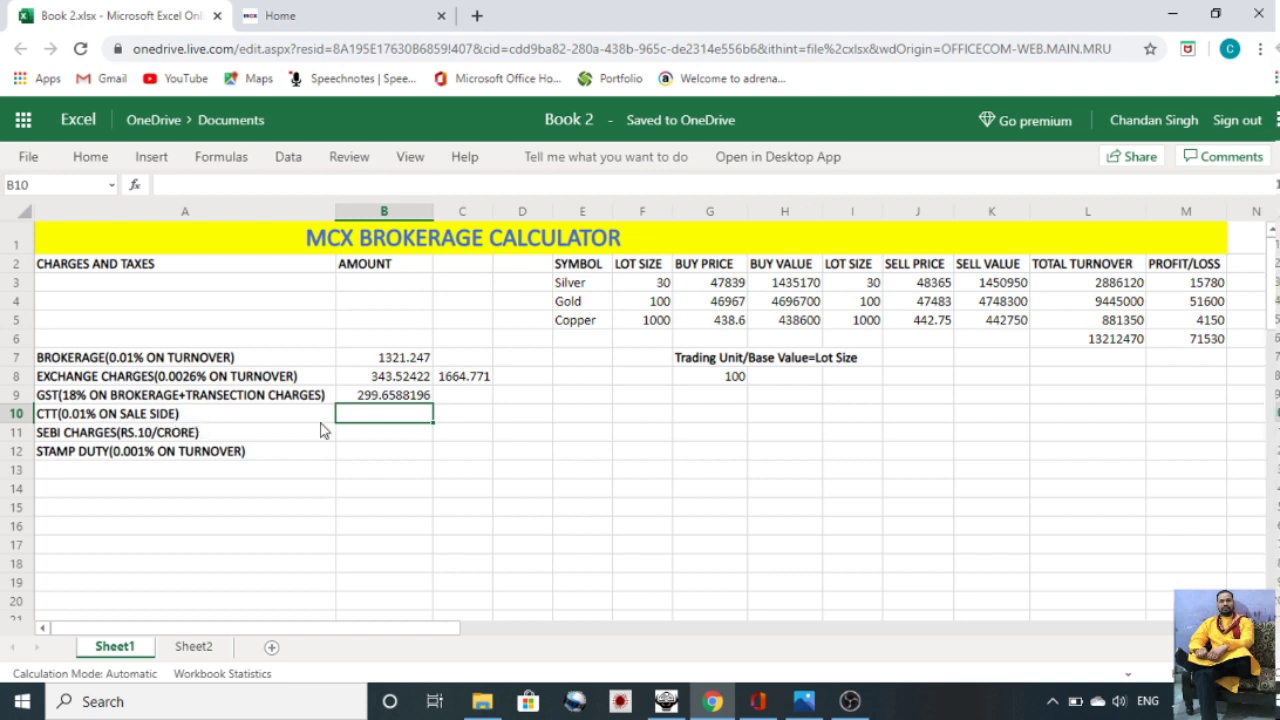
Step: AutoSum the sell values K3:K5 into K6, giving 6642000
left_click(918, 287)
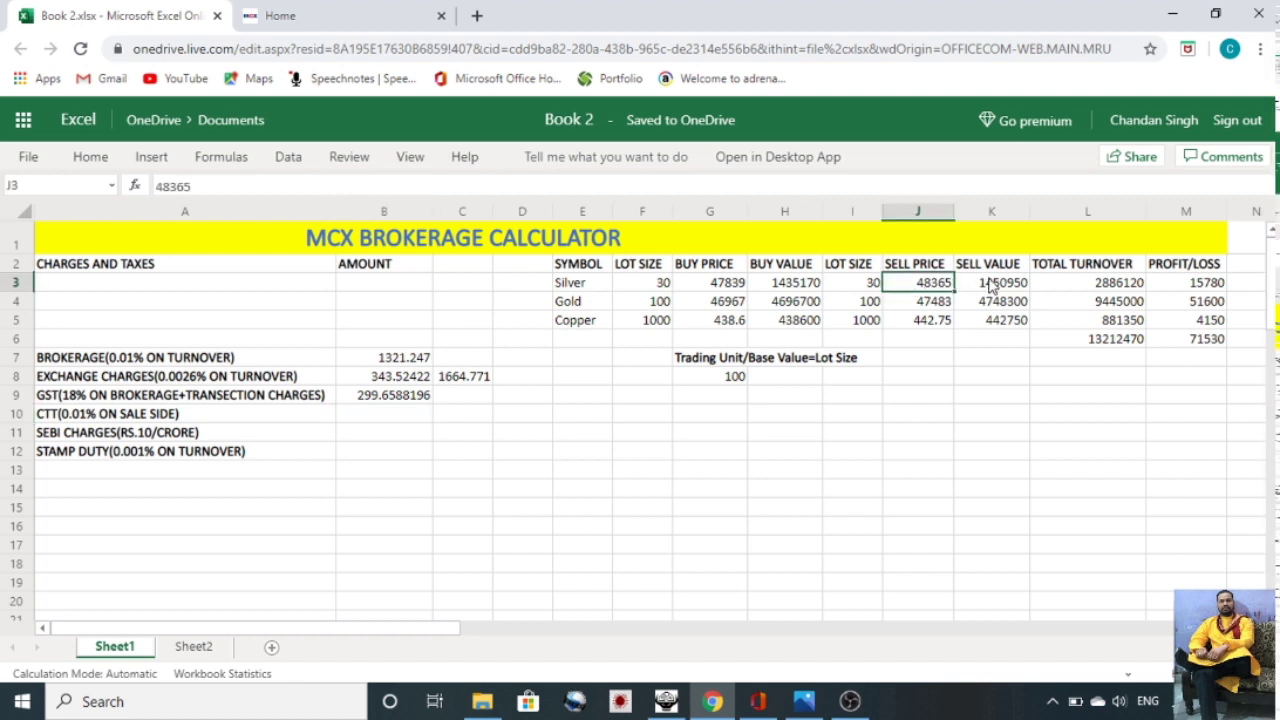
left_click(988, 285)
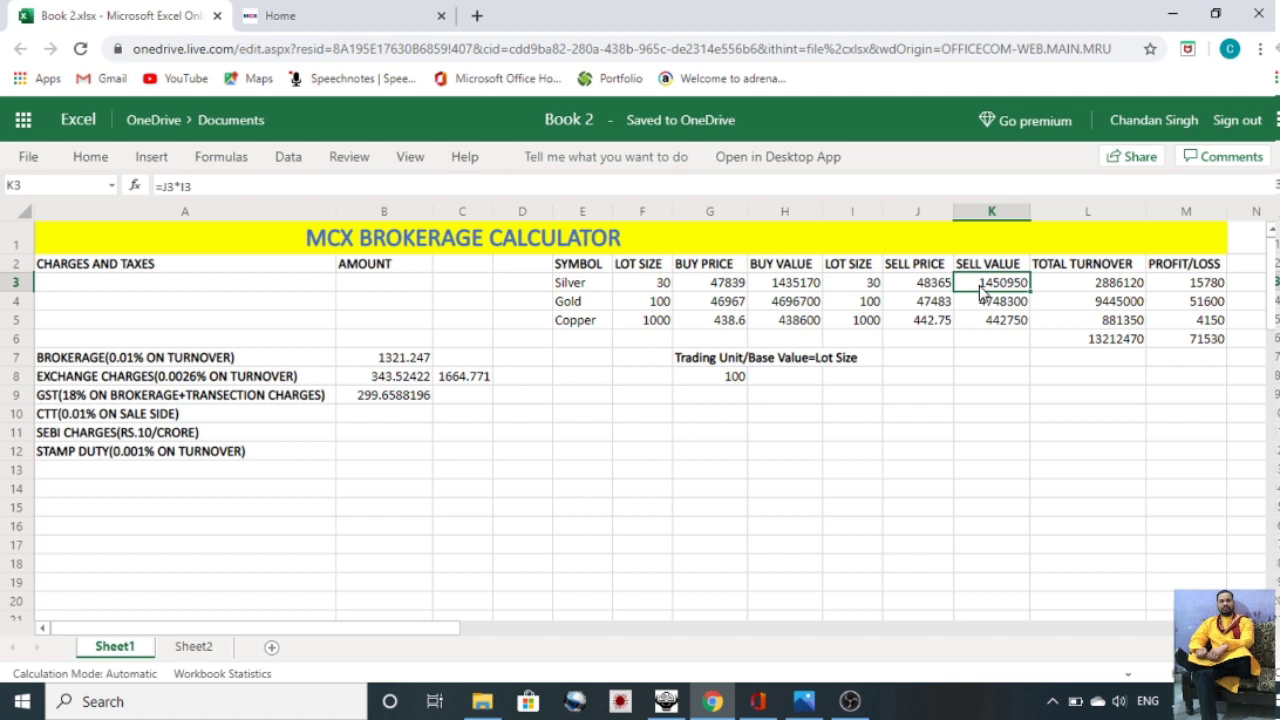
left_click_drag(982, 290, 988, 338)
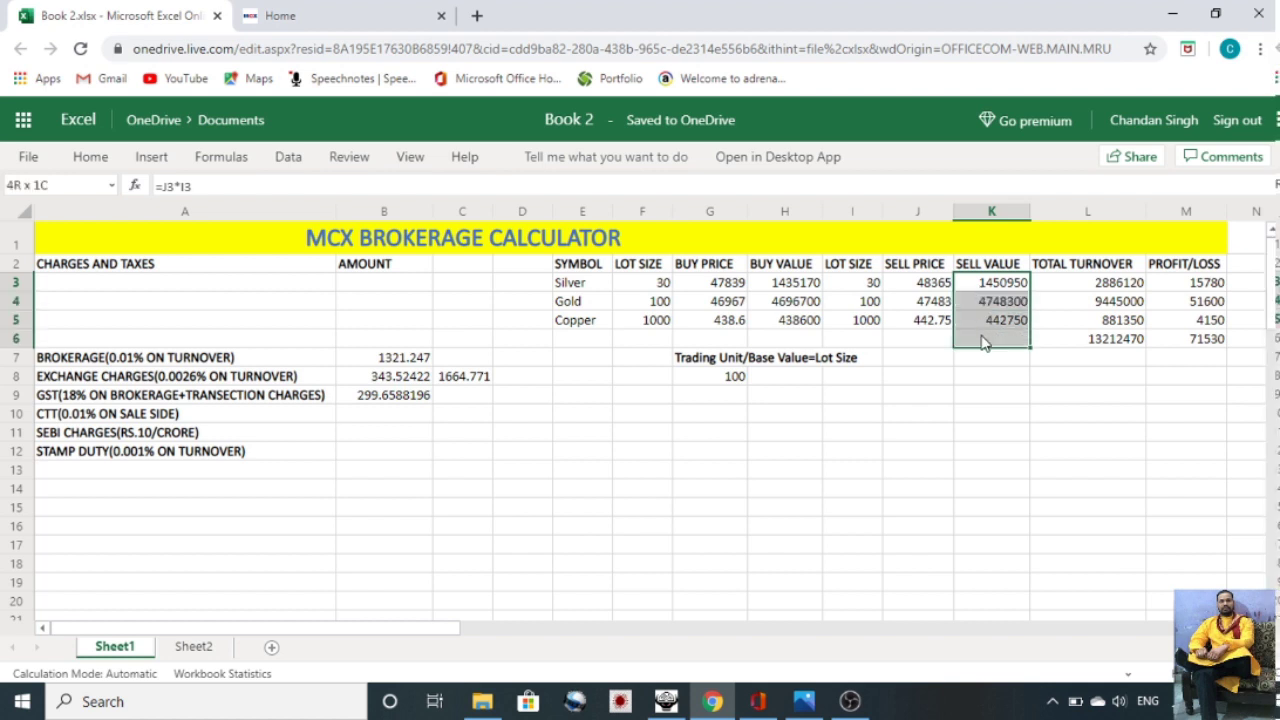
left_click(88, 160)
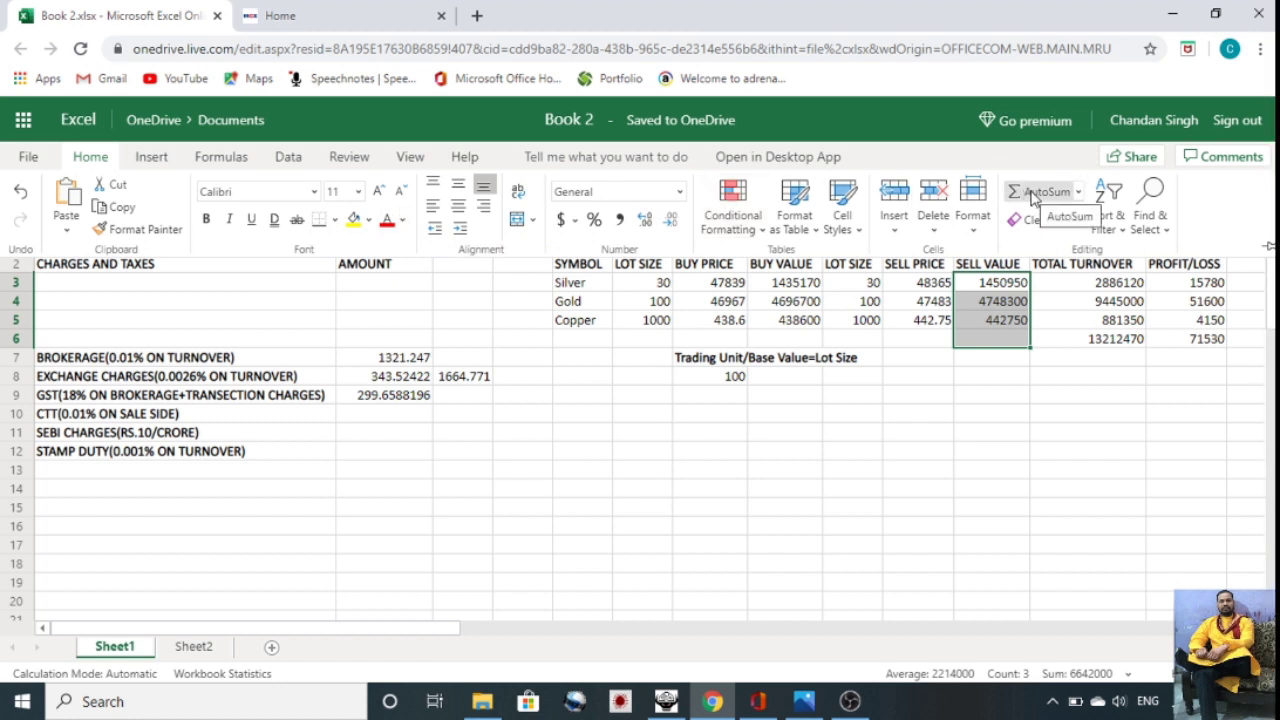
left_click(1035, 196)
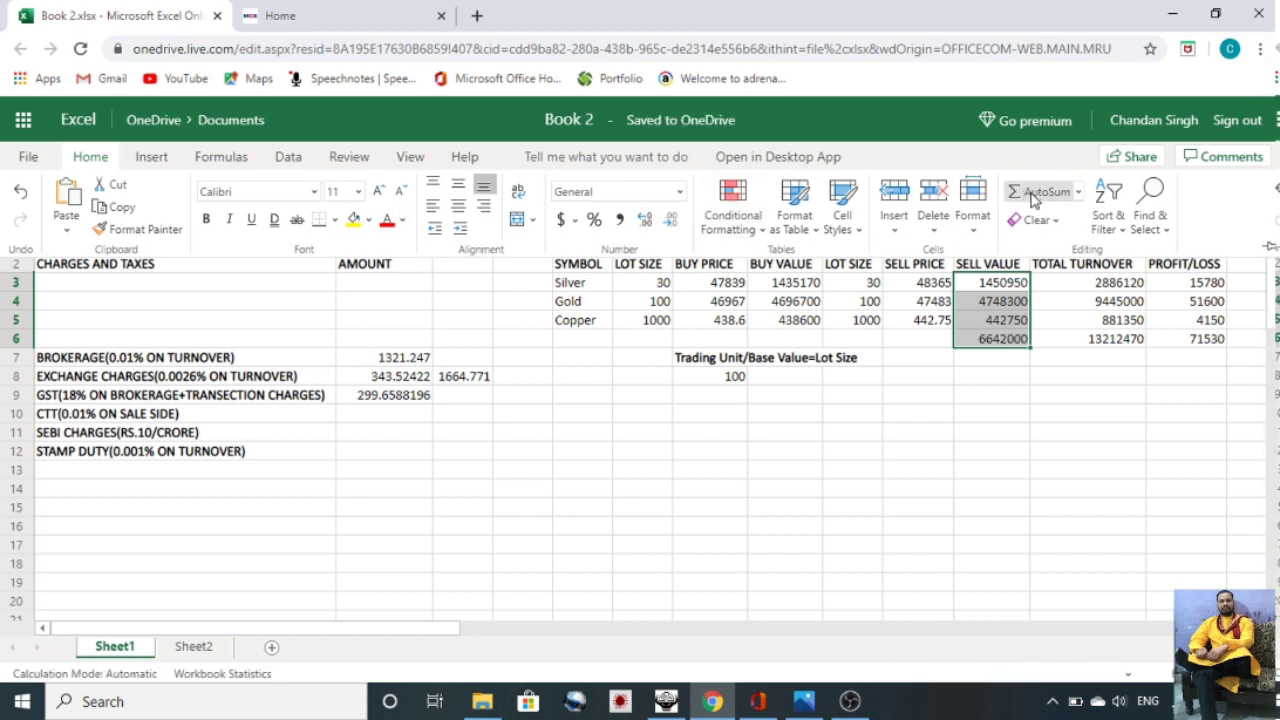
left_click(1000, 344)
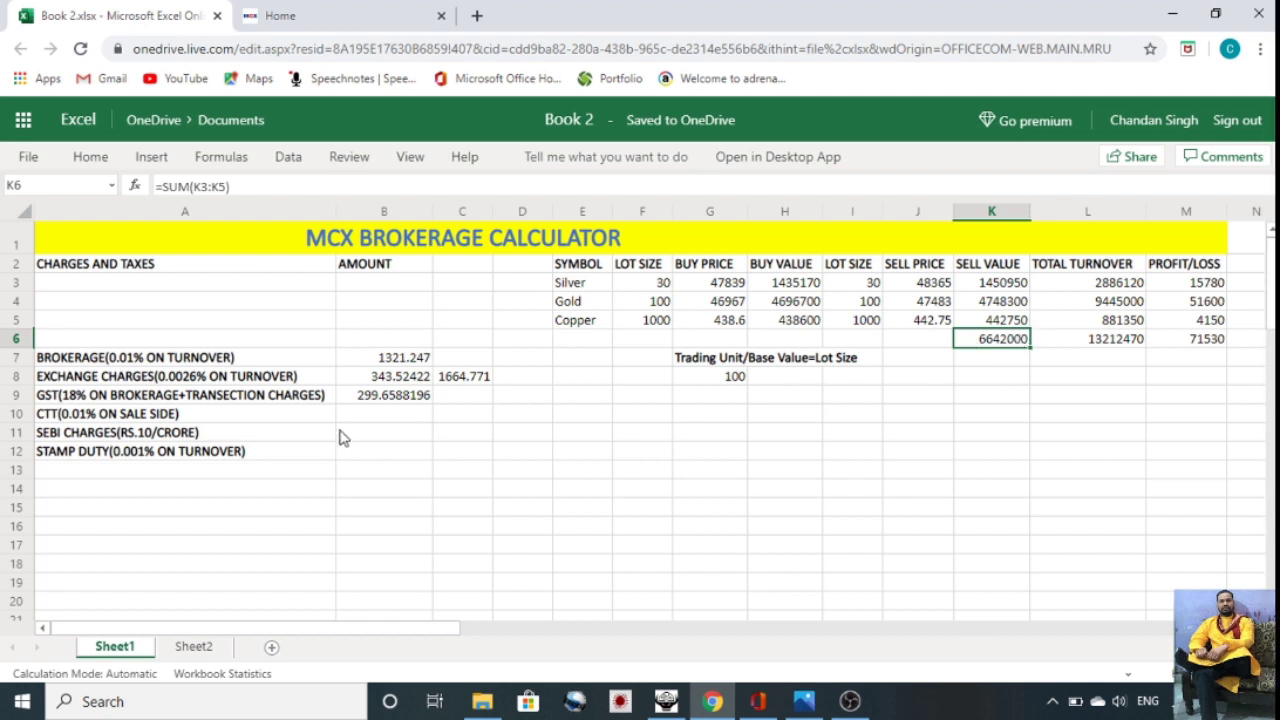
Step: Enter a 0.01% formula on K6 in B10 so CTT reads 664.2
left_click(372, 421)
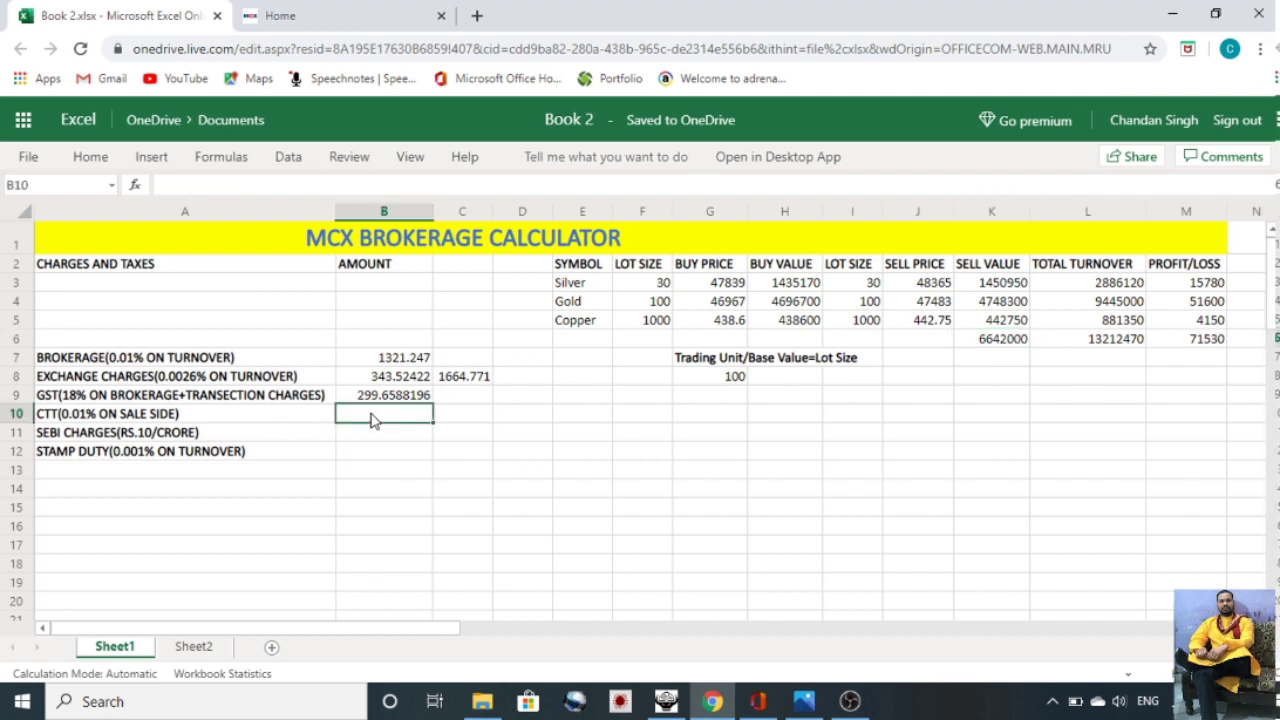
type("=")
left_click(986, 345)
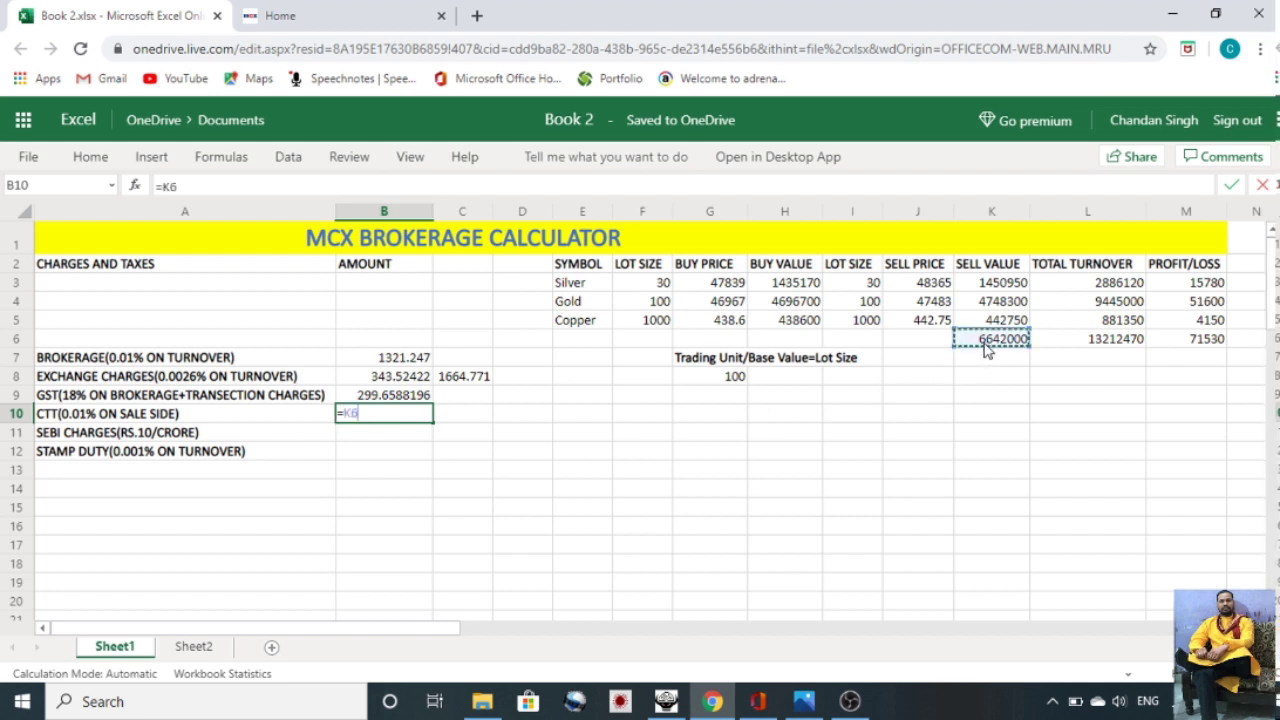
type("*")
type("01/100")
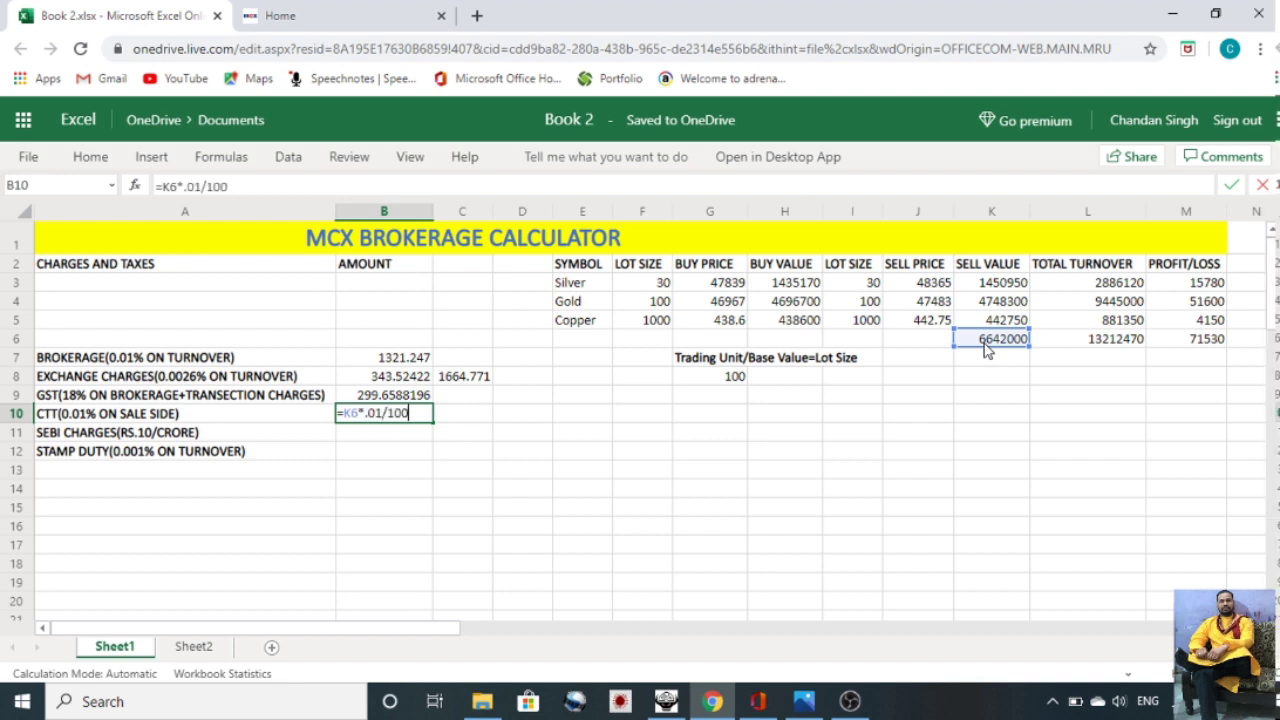
key("Return")
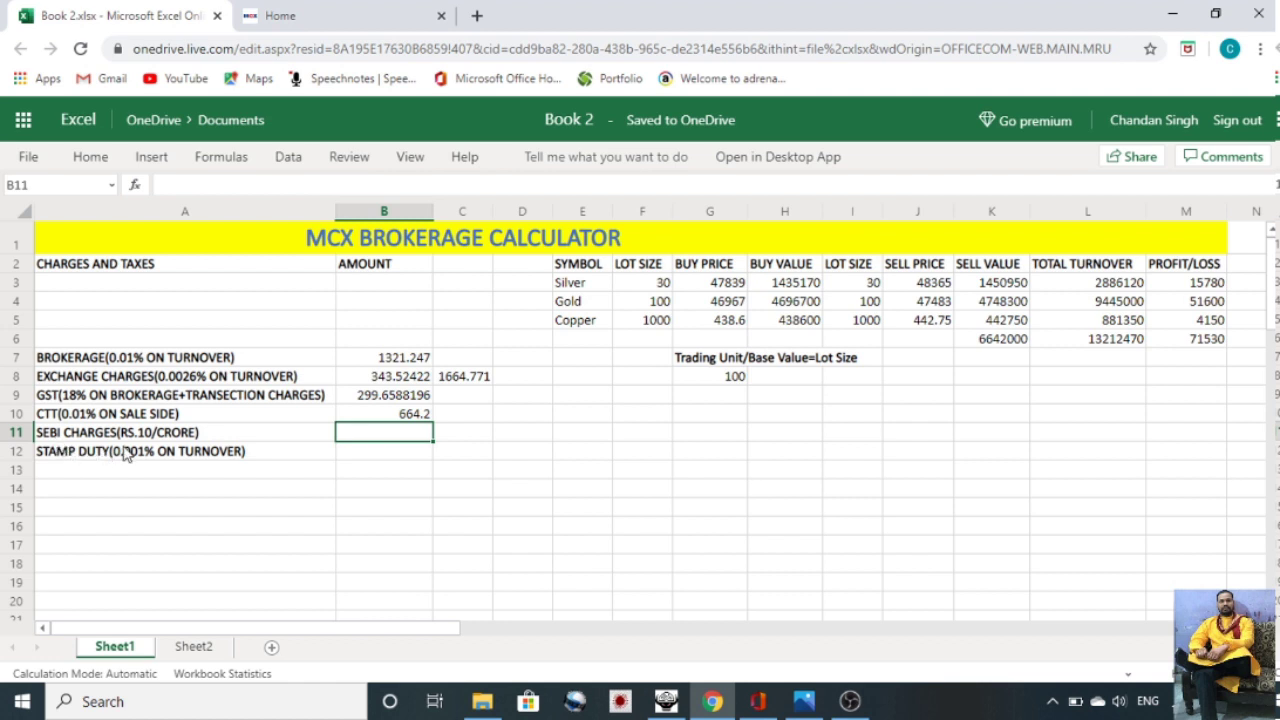
key("Right")
key("Right")
key("Right")
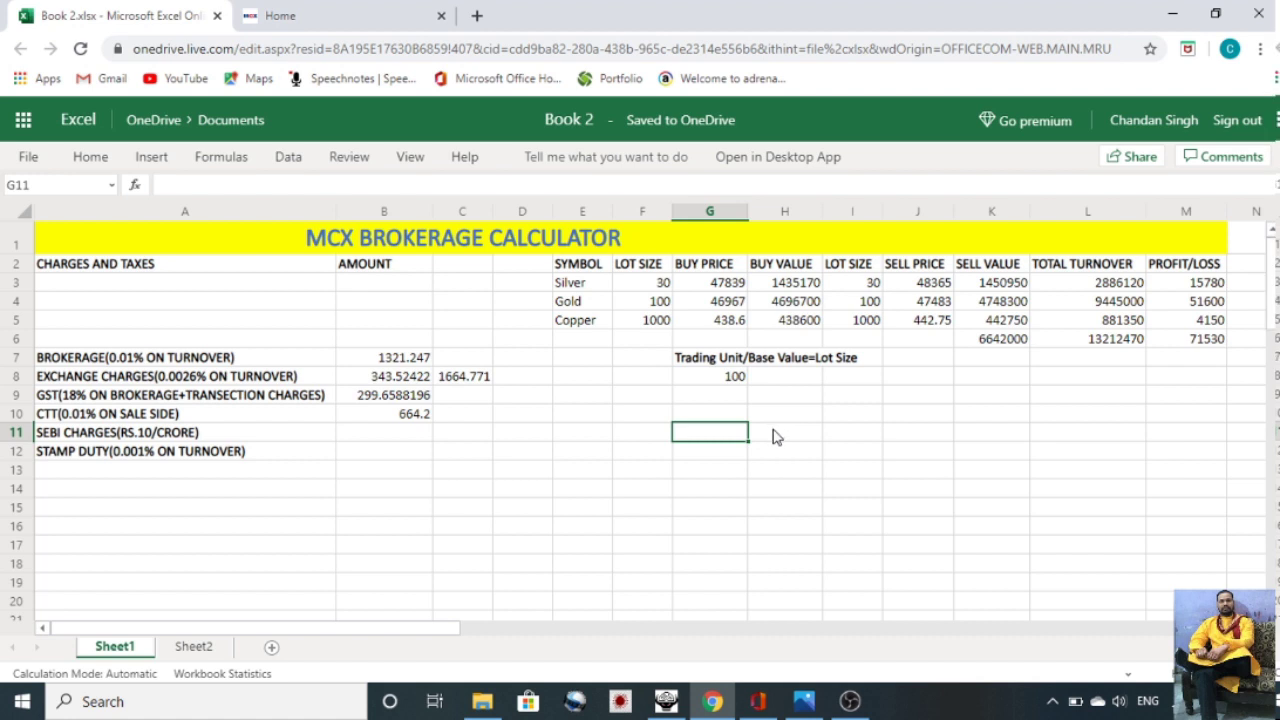
Step: Enter =L6/10000000 in E11 as a turnover-per-crore helper value
left_click_drag(777, 437, 571, 440)
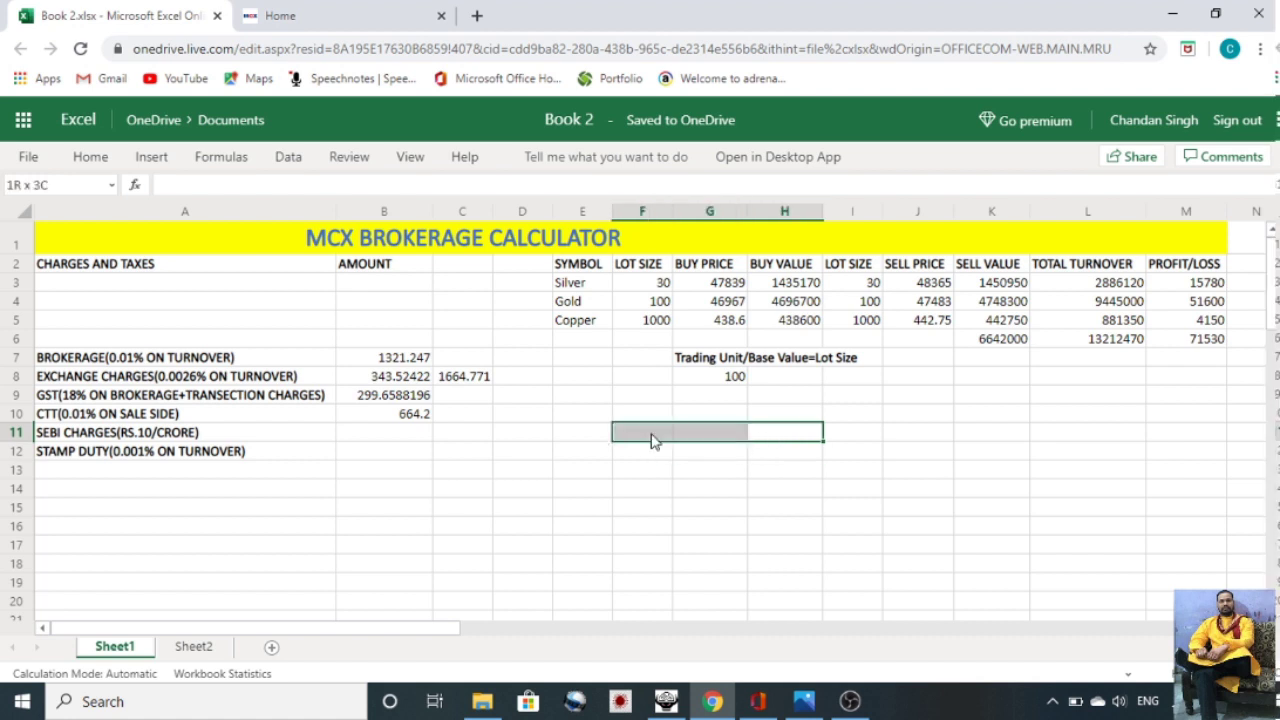
left_click(571, 440)
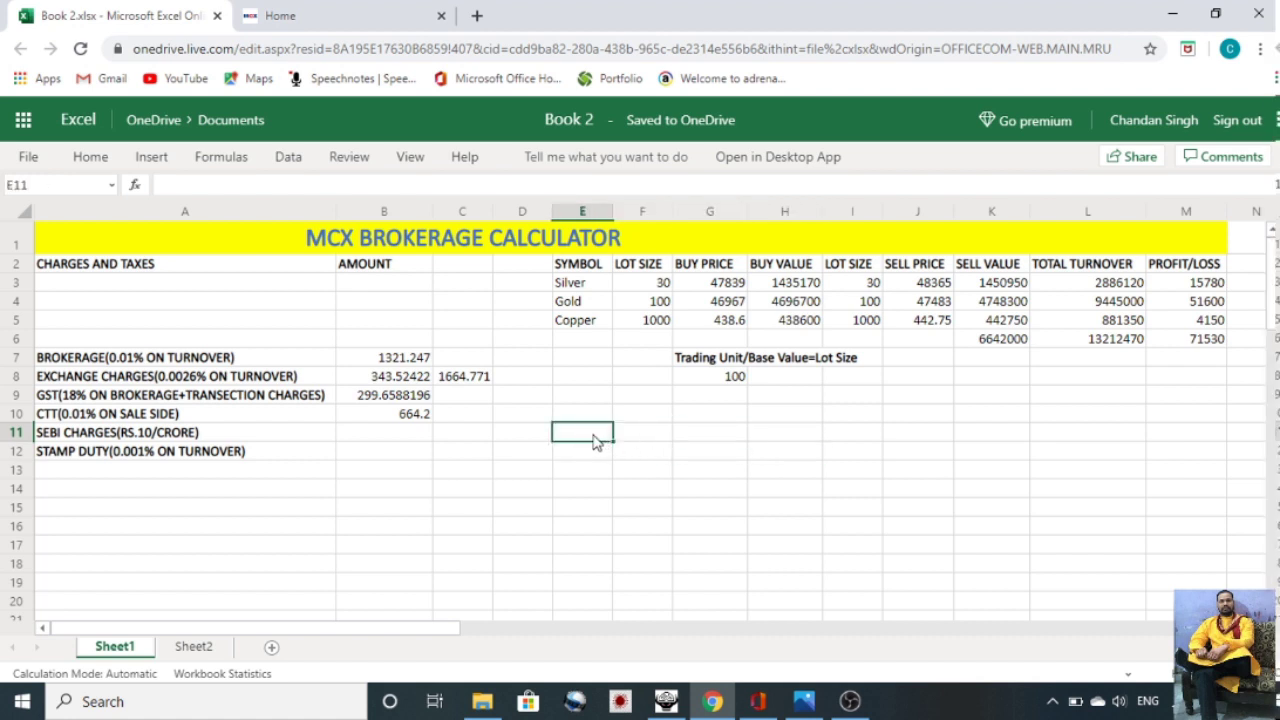
type("=")
left_click(1082, 343)
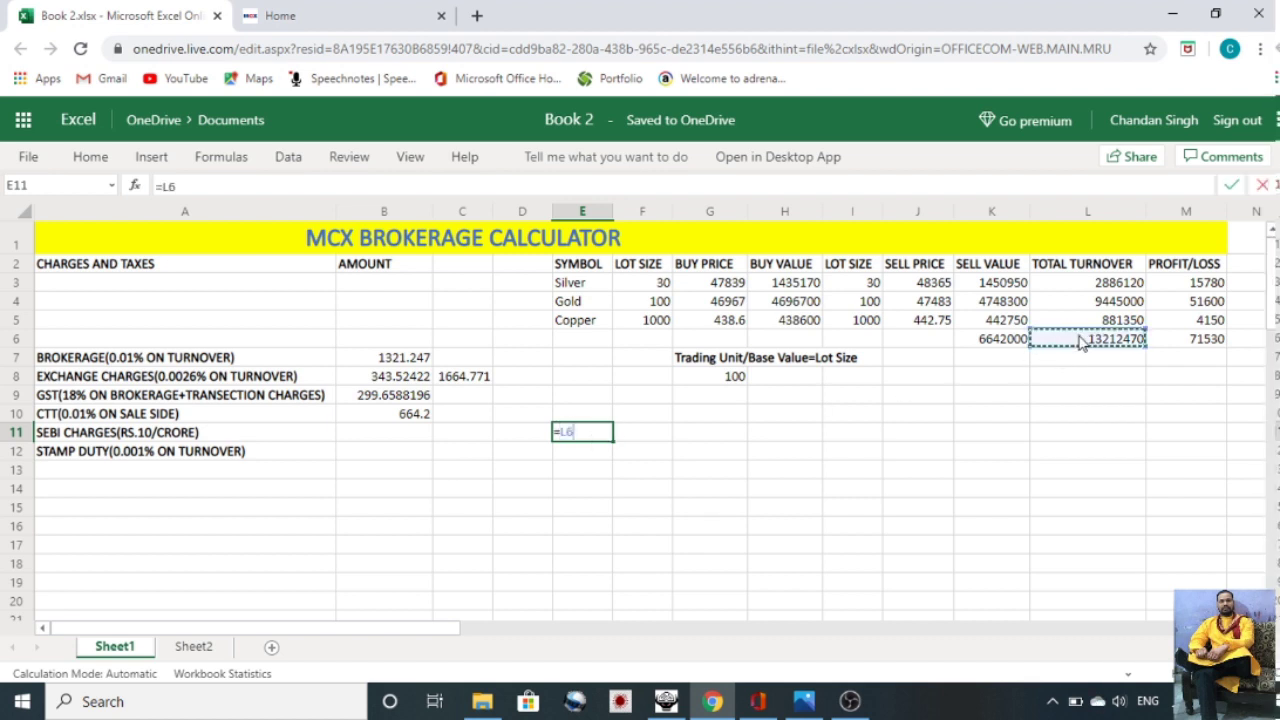
type("/1")
type("000")
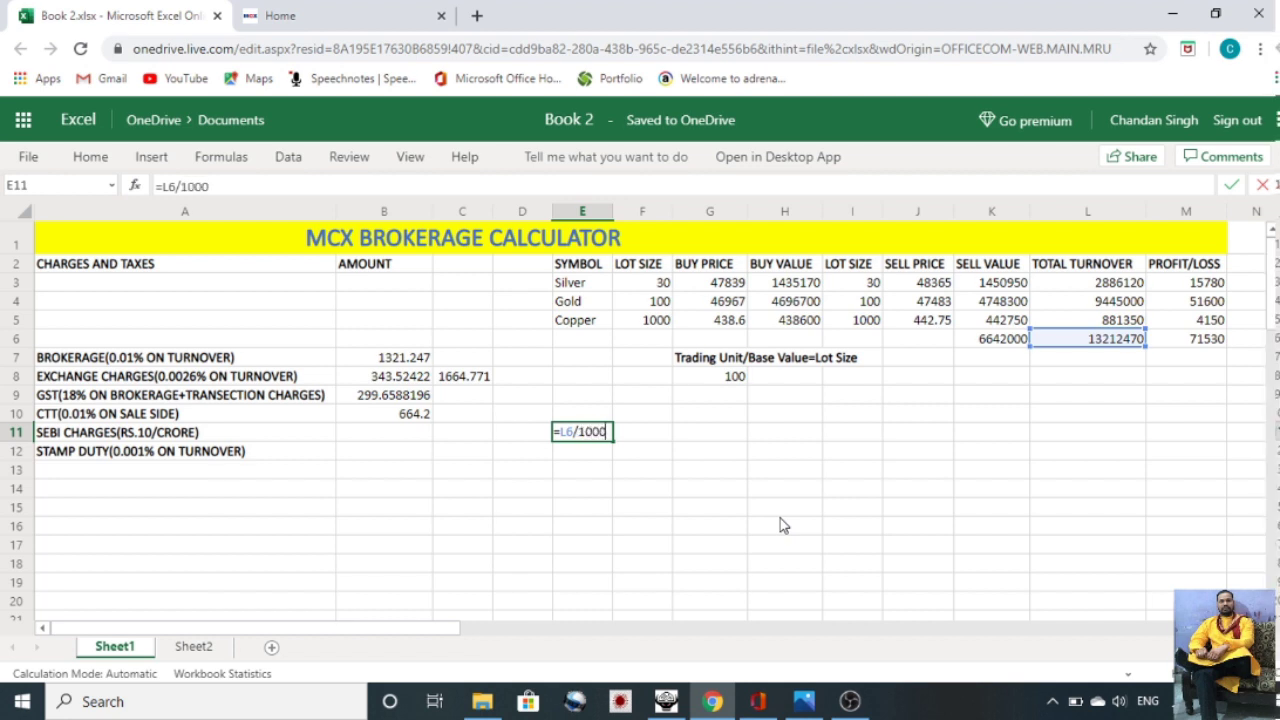
type("0000")
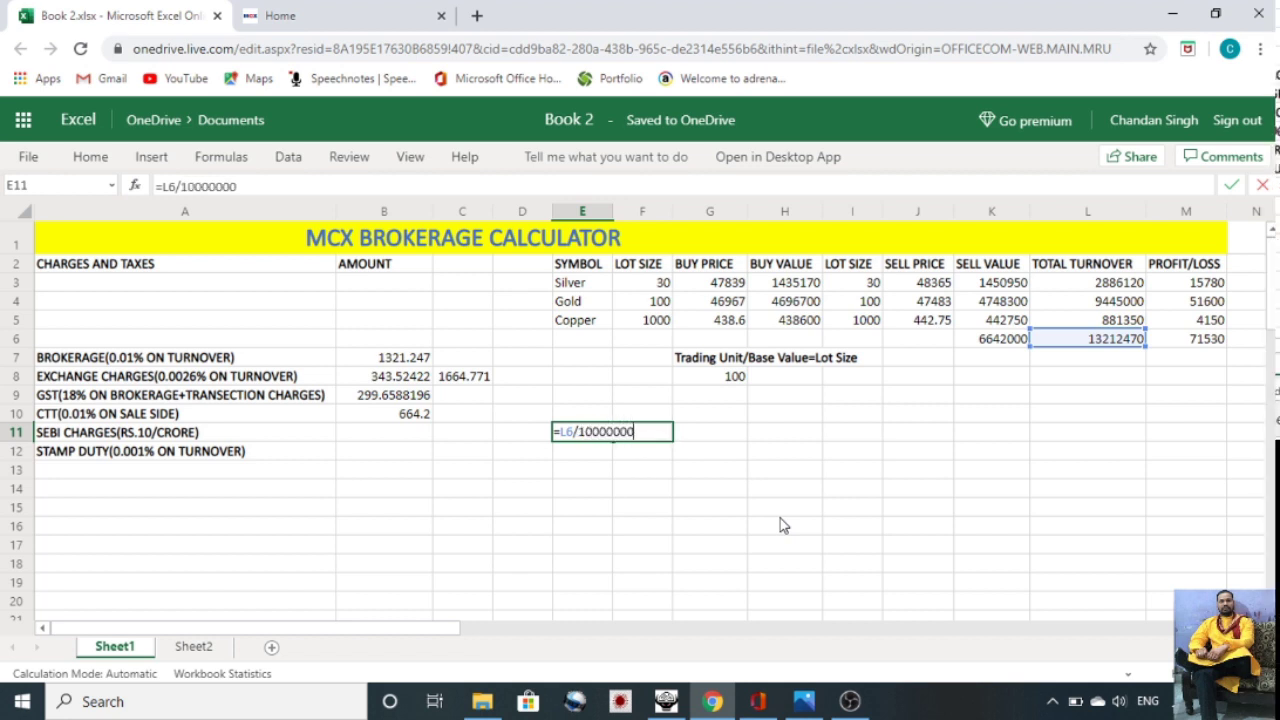
key("Return")
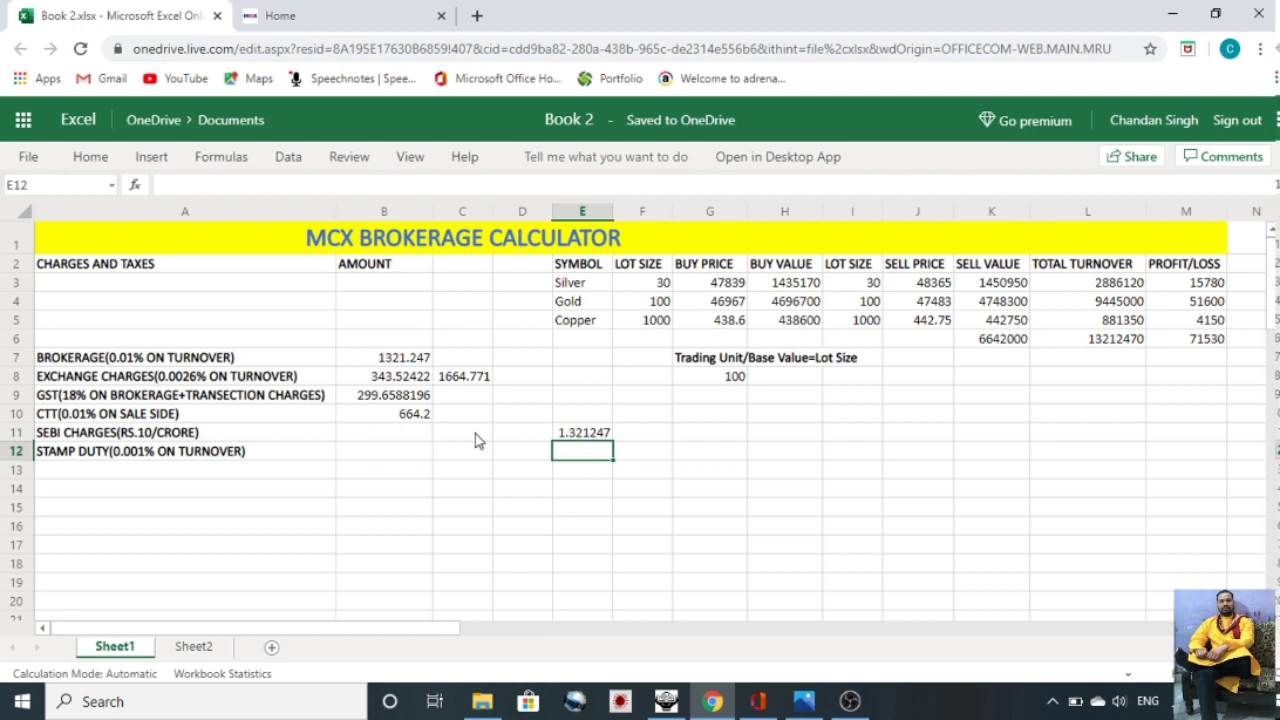
Step: Enter =E11*10 in B11 for the SEBI charges of 16.09859
left_click(363, 439)
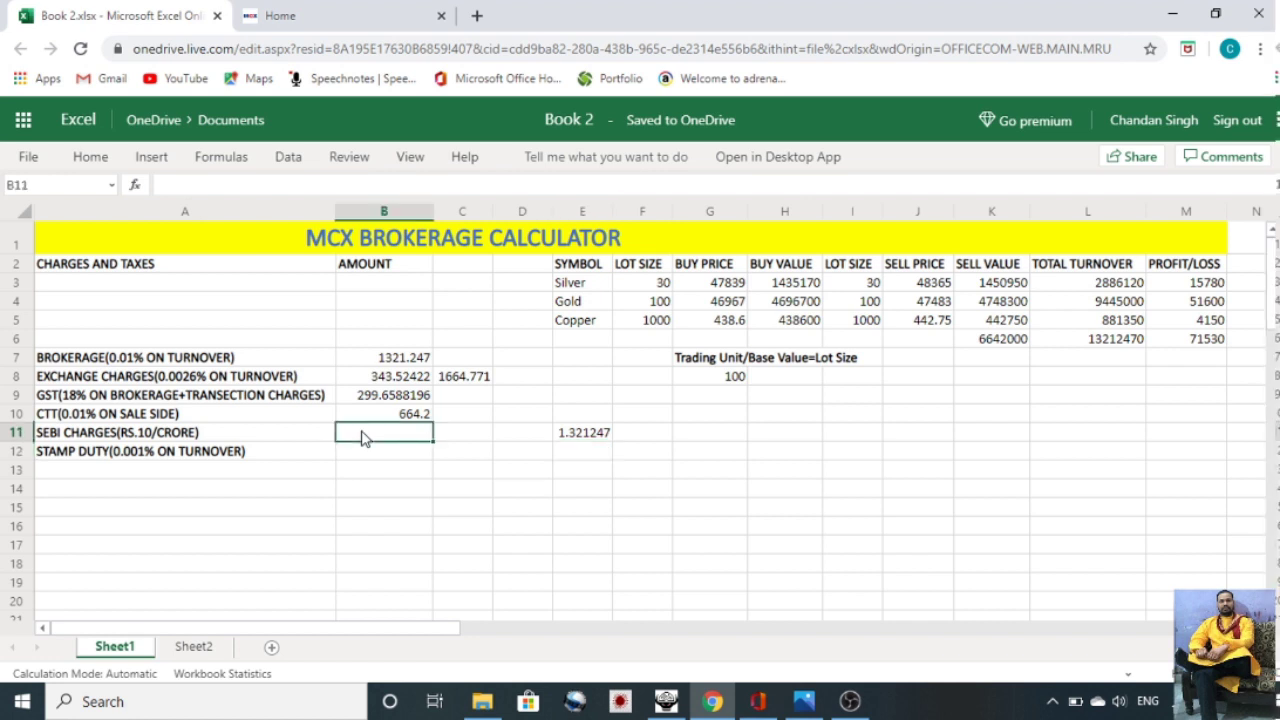
type("=")
left_click(588, 437)
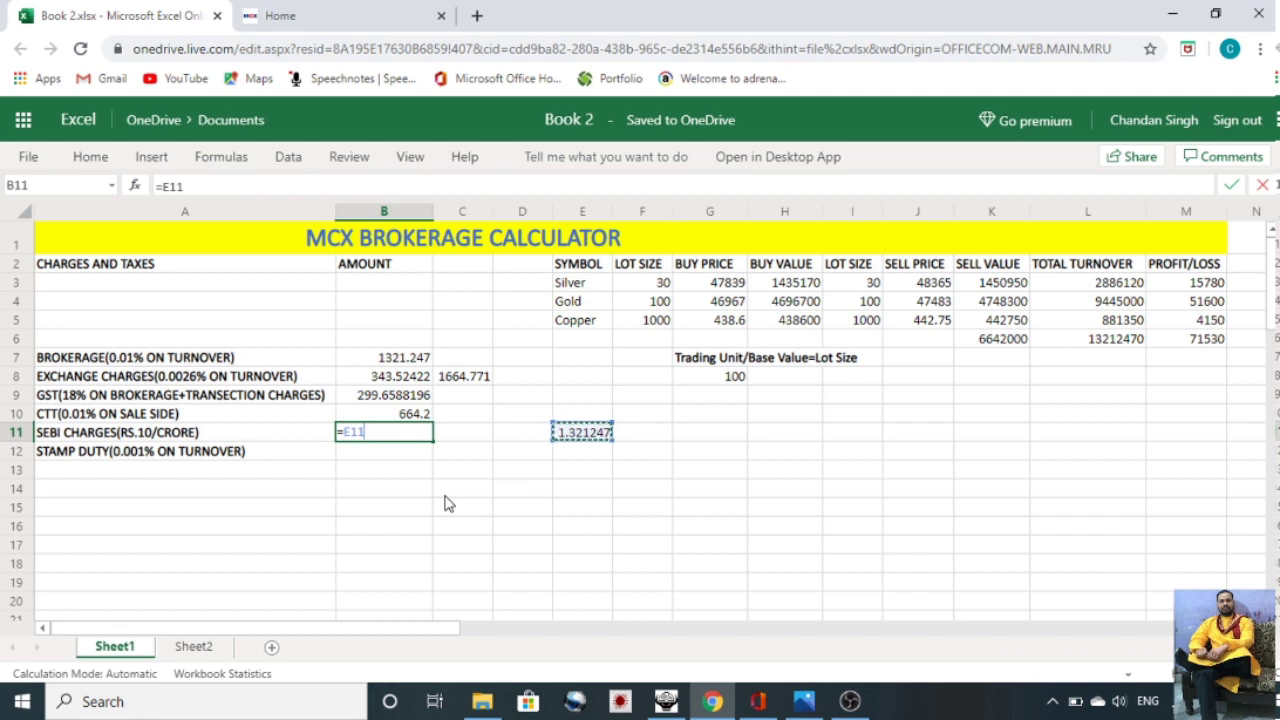
type("*")
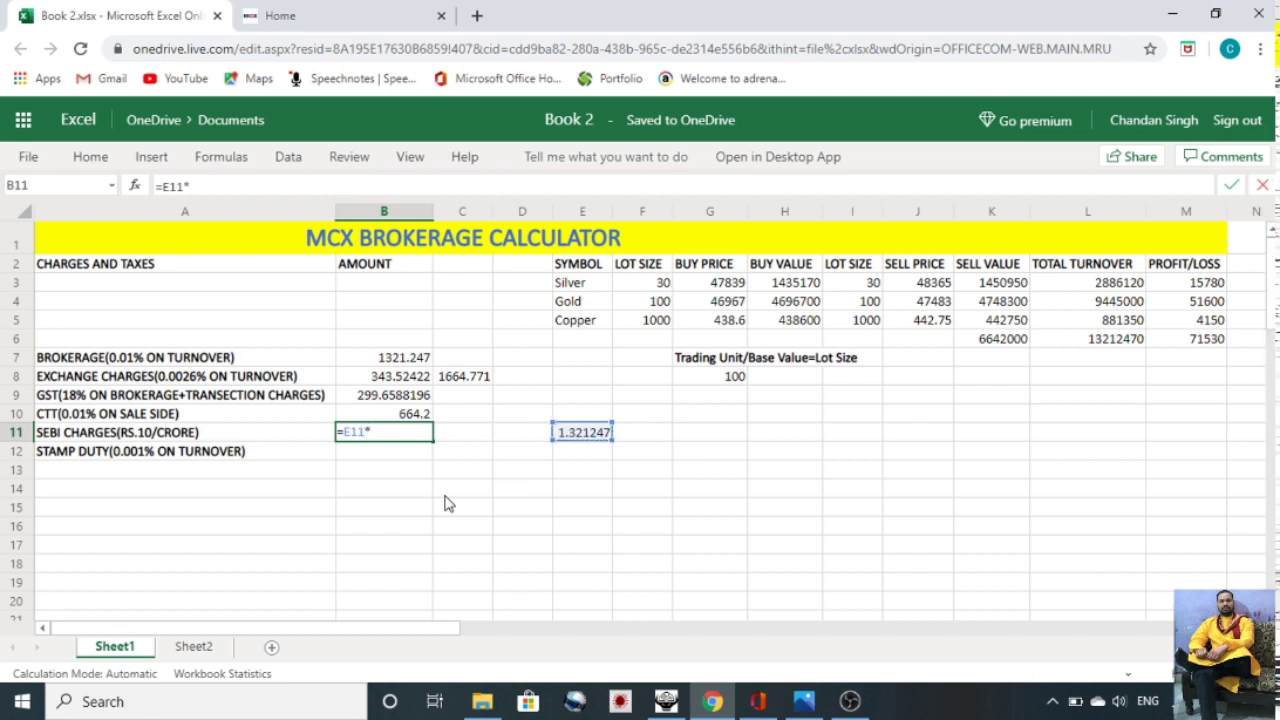
type("10")
key("Return")
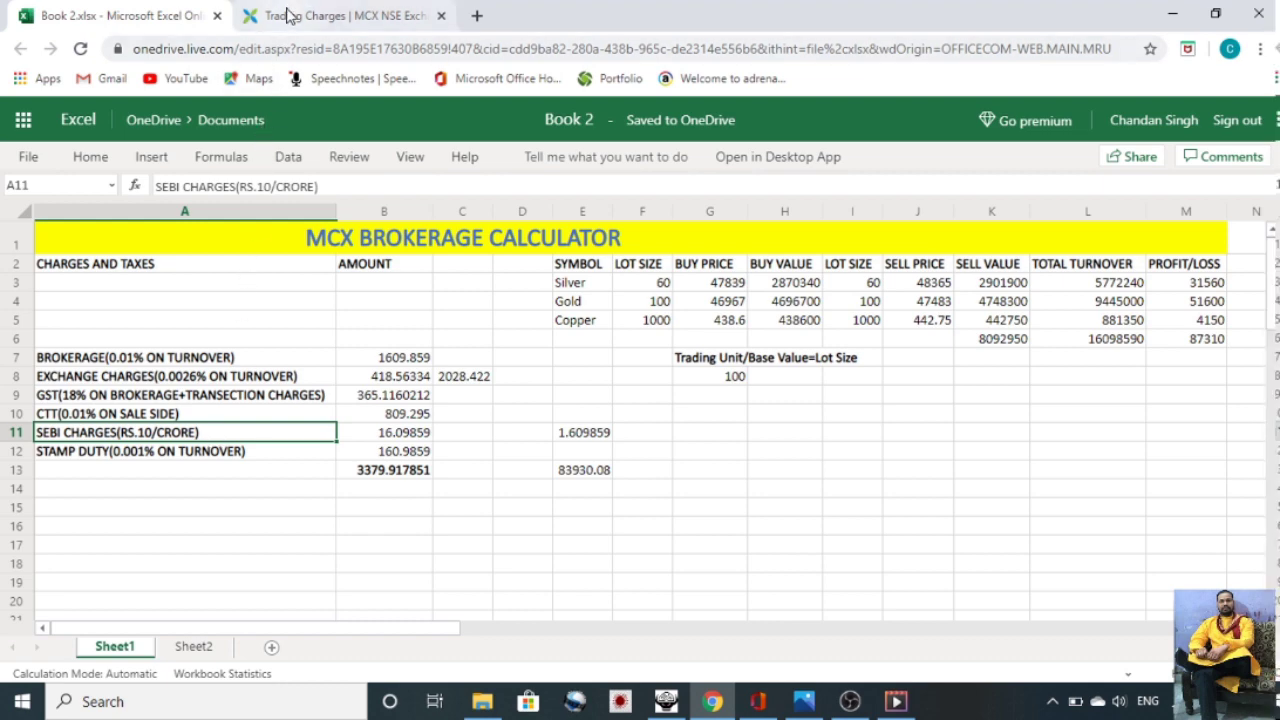
left_click(287, 15)
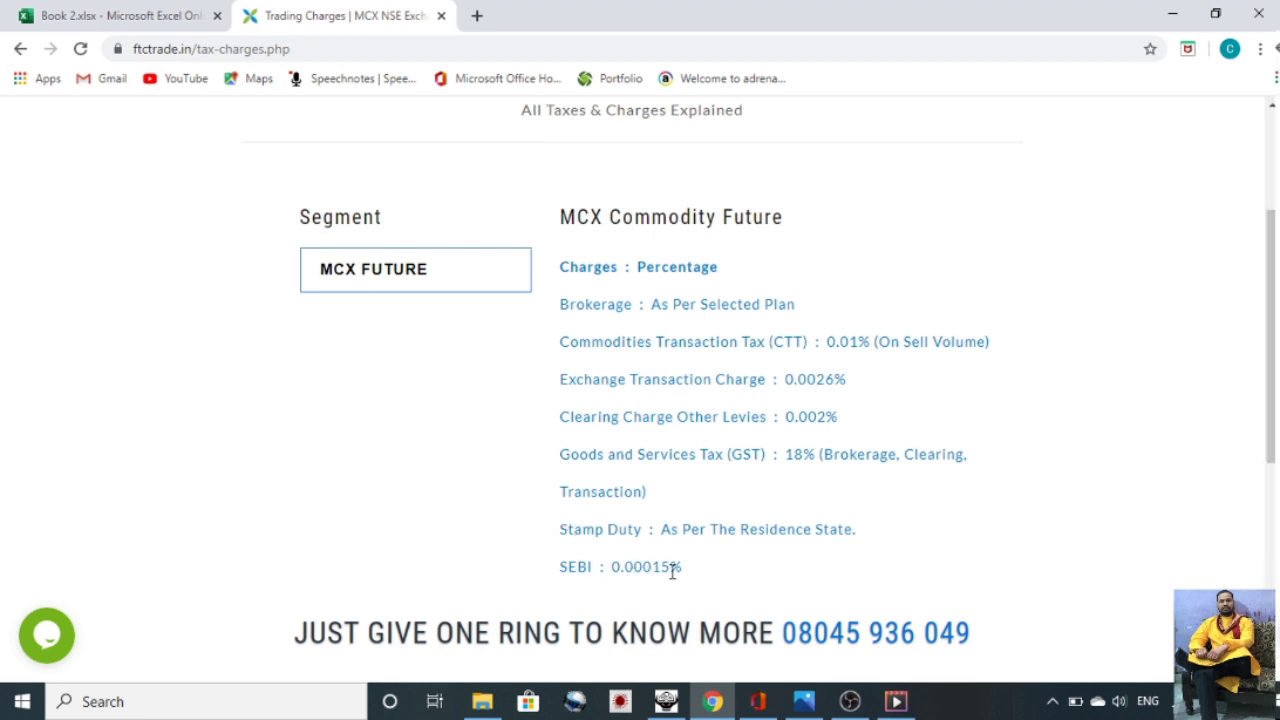
left_click(78, 15)
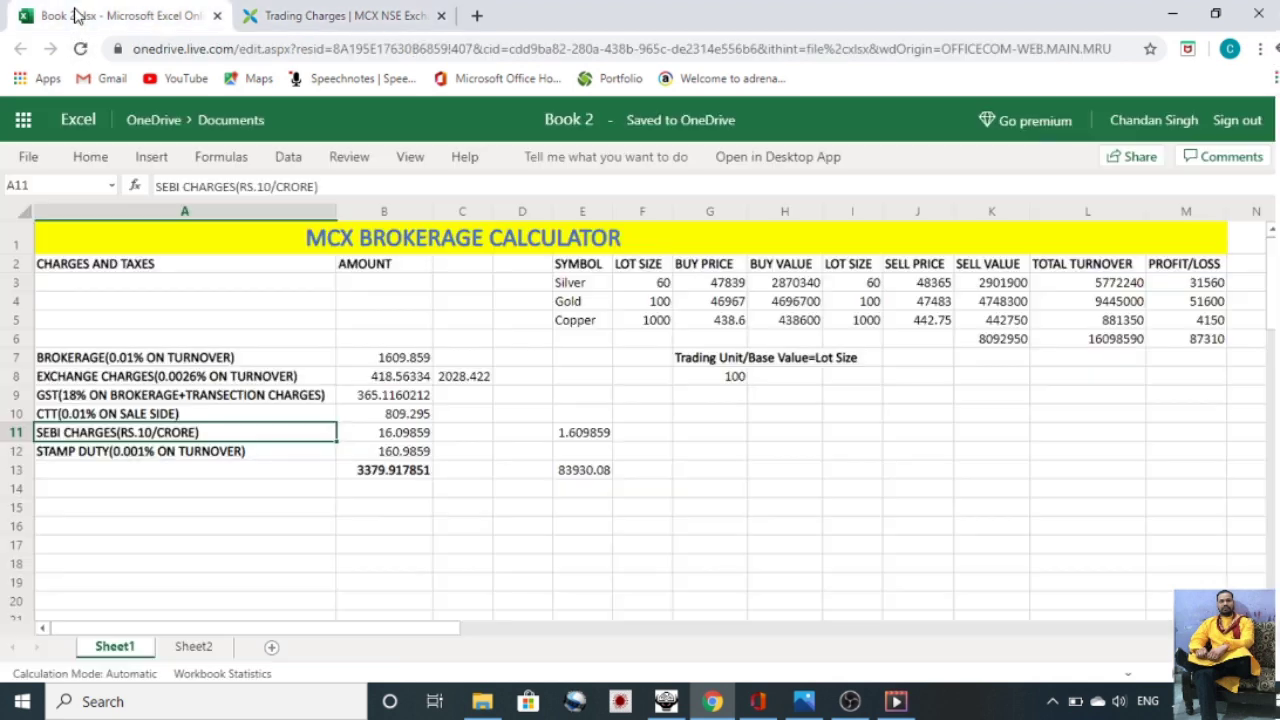
left_click(193, 647)
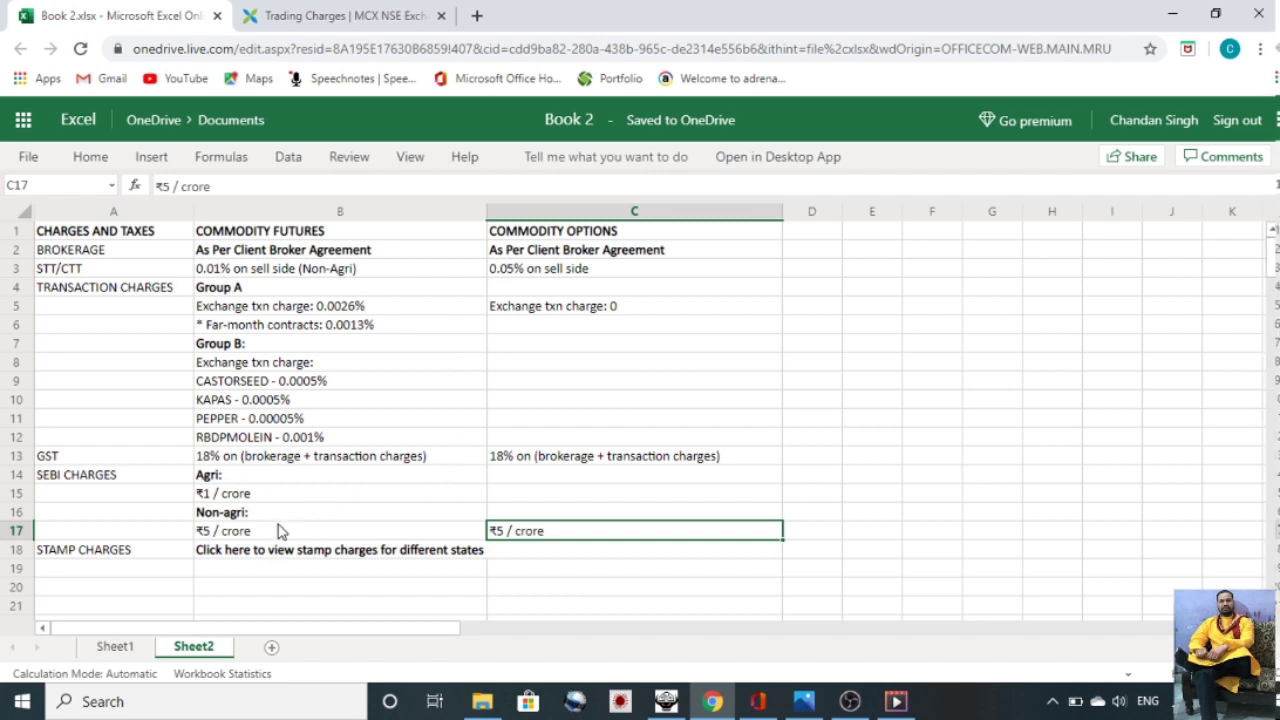
left_click(245, 536)
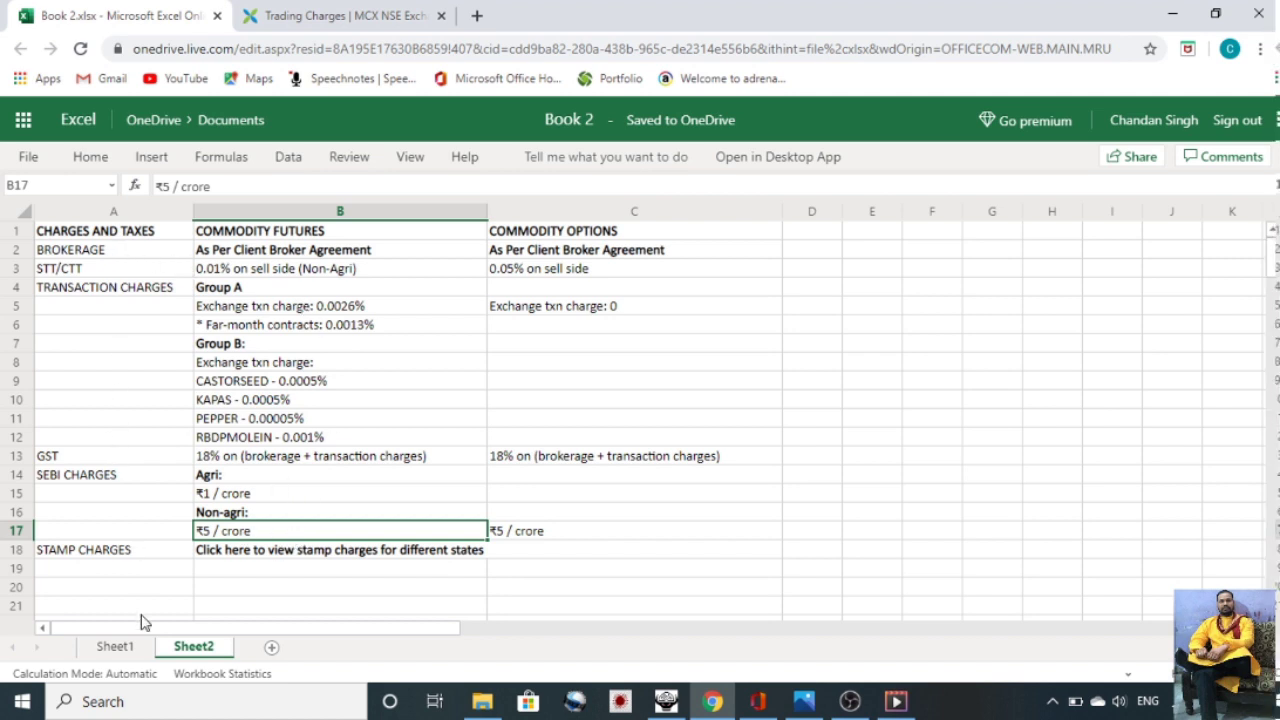
left_click(114, 647)
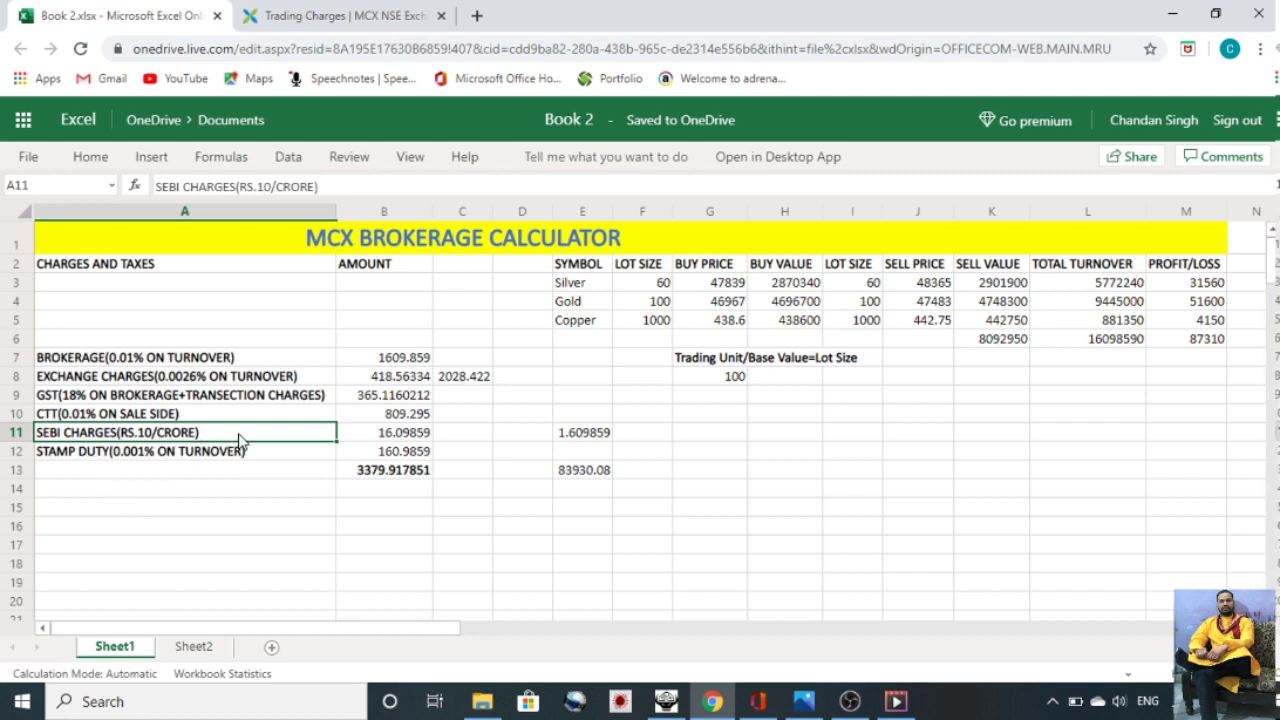
left_click(373, 436)
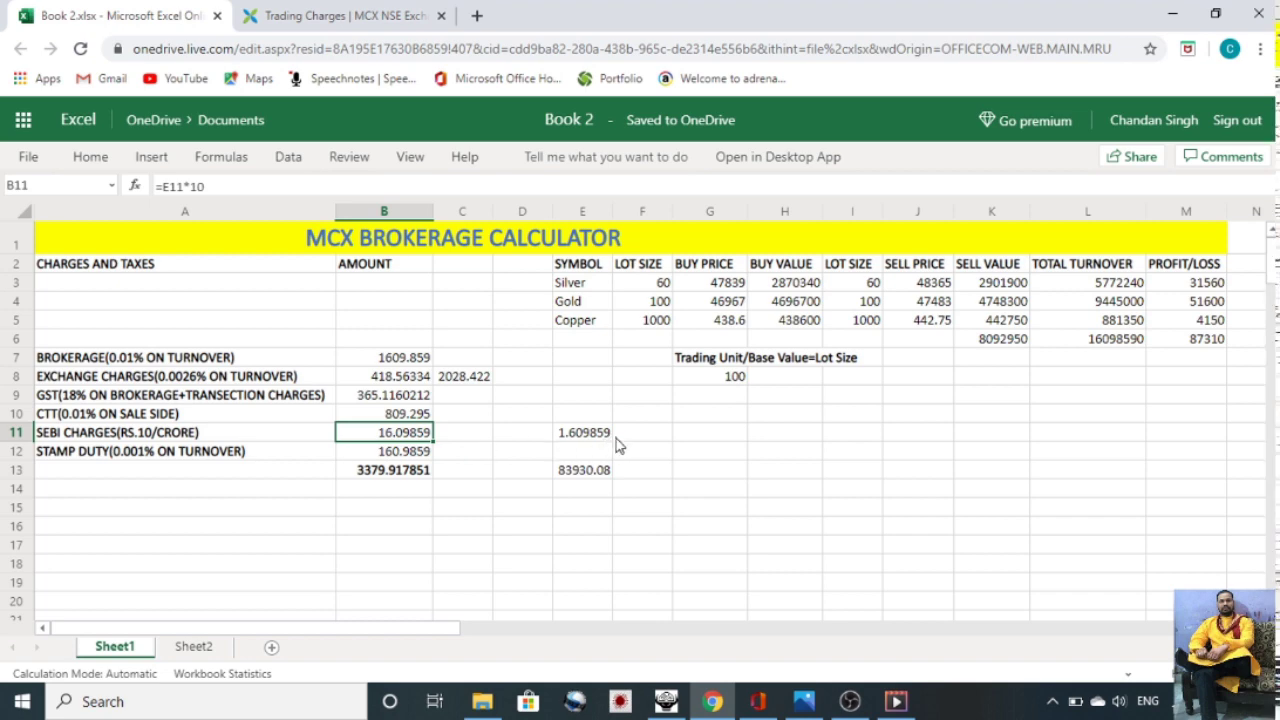
left_click(650, 438)
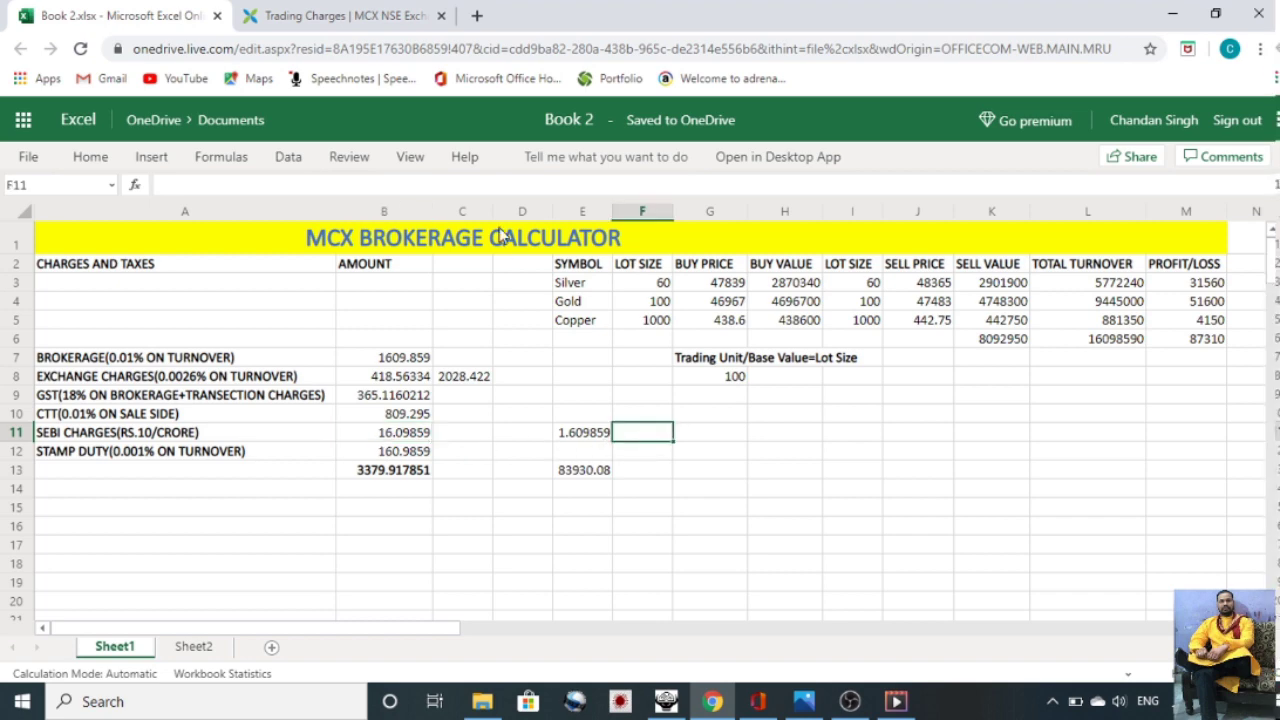
left_click(355, 16)
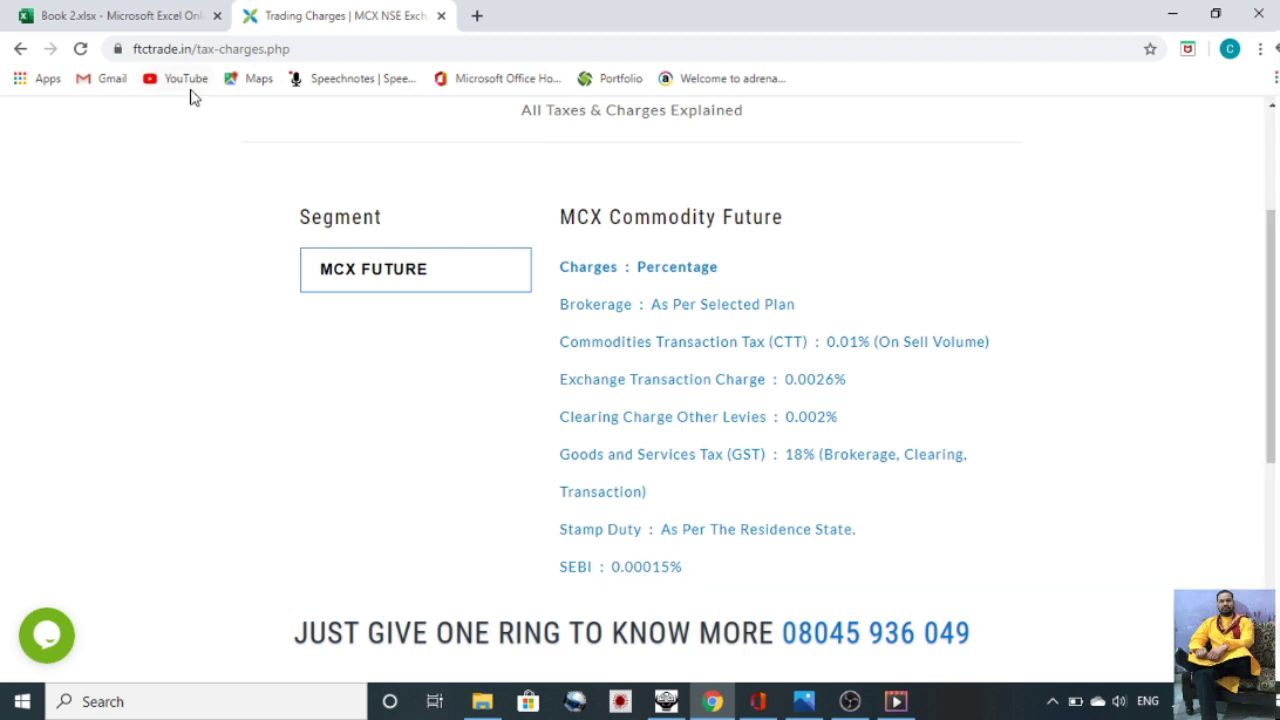
left_click(122, 17)
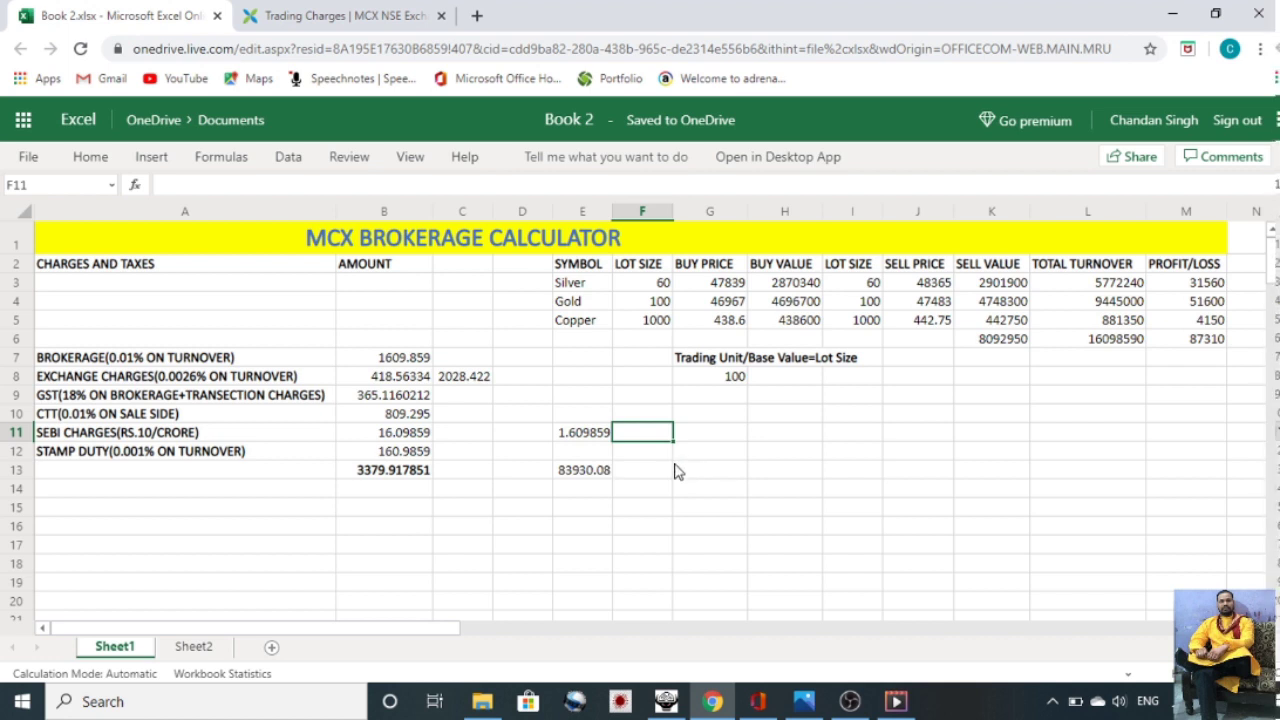
Step: Enter =L6*.00015/100 in F11, giving an alternative SEBI charge of 24.14789
type("=")
left_click(1080, 342)
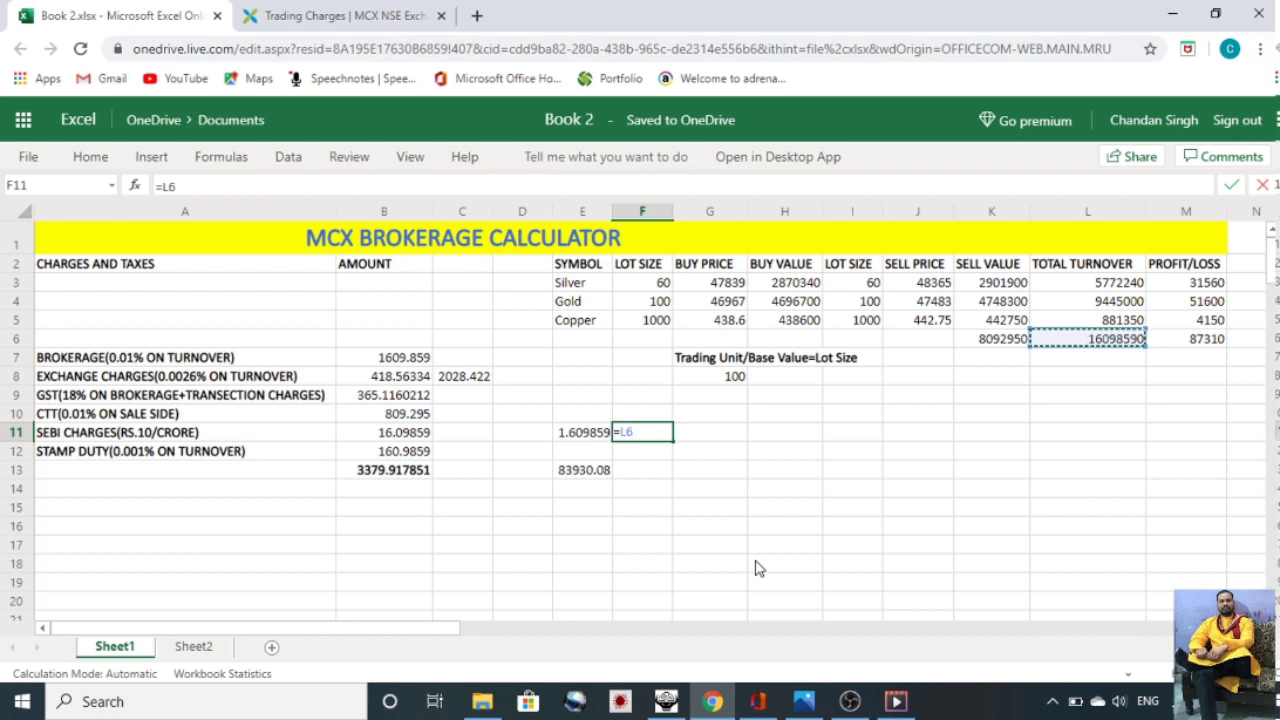
type("*")
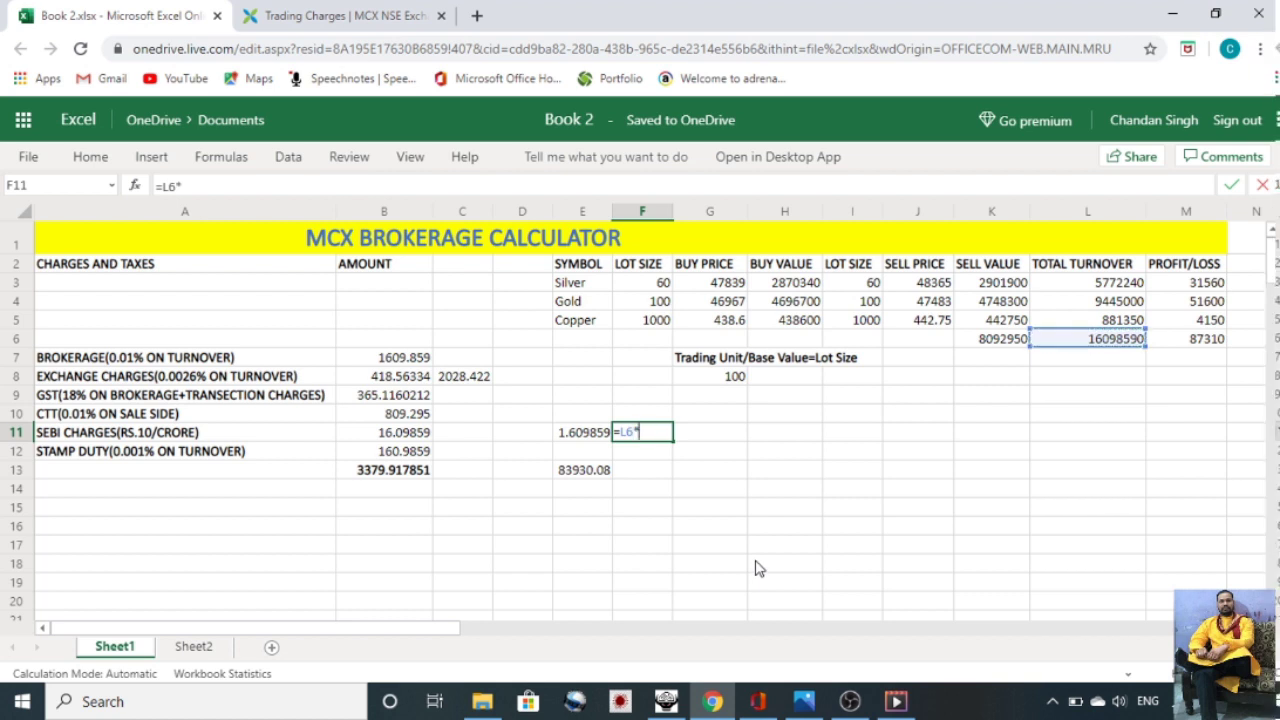
type(".00015")
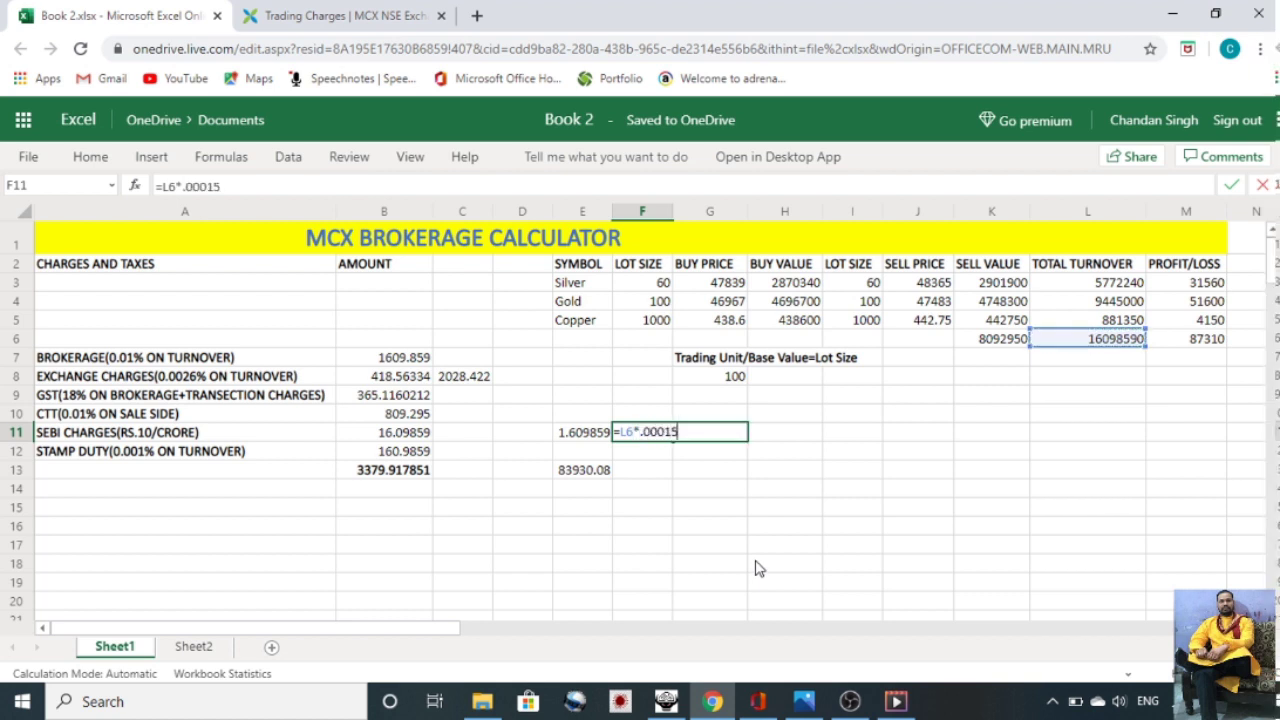
type("/100")
key("Return")
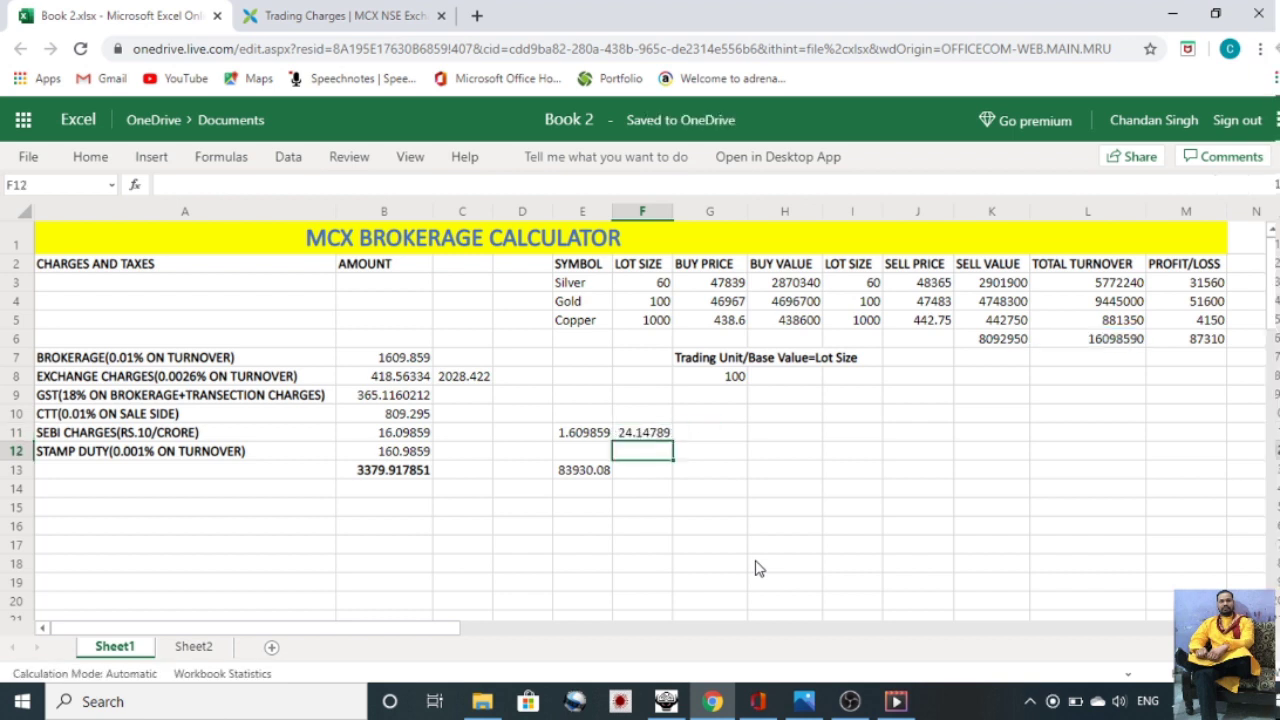
left_click(698, 433)
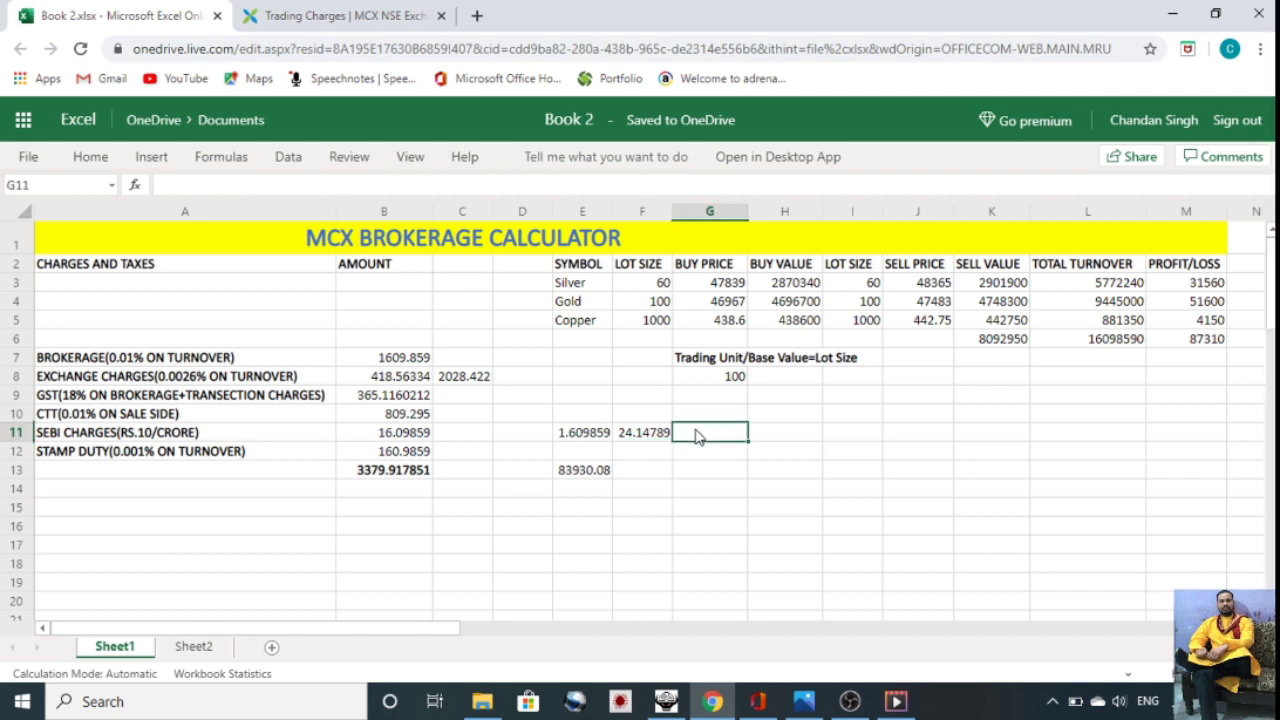
Step: After glancing at the charges reference sheet, enter =E11*5 in G11, showing 8.049295
left_click(196, 646)
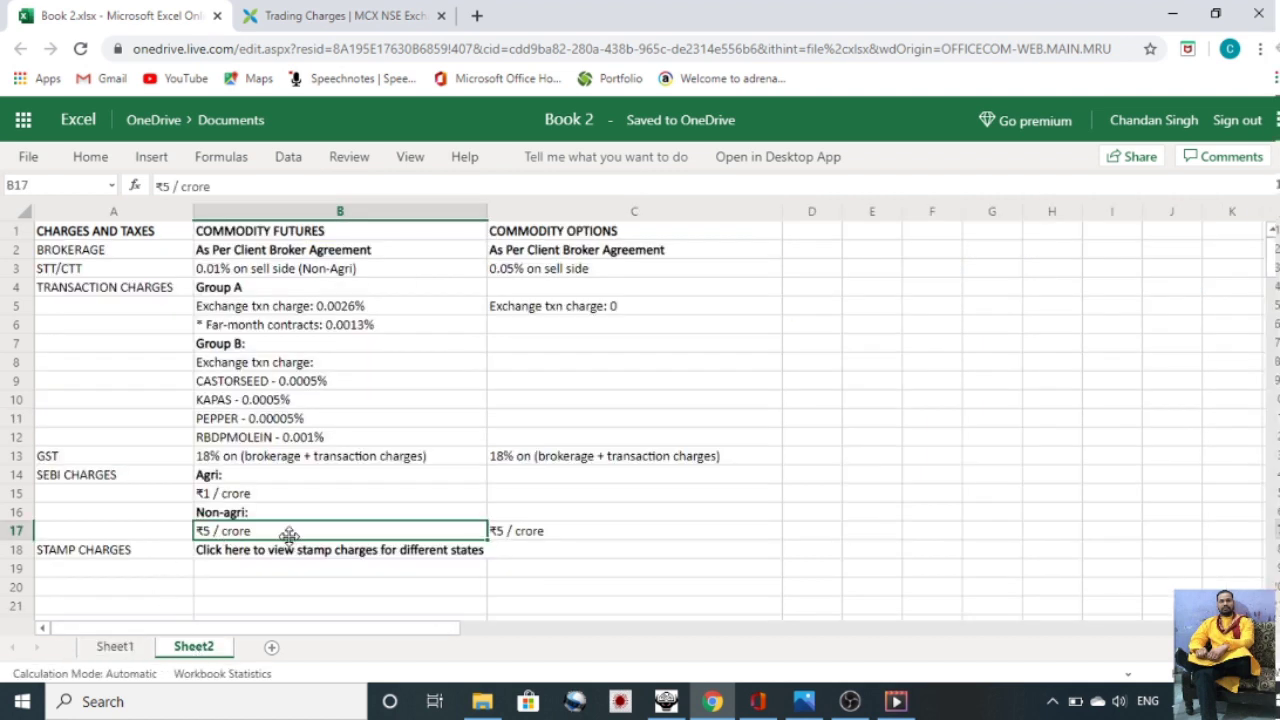
left_click(113, 646)
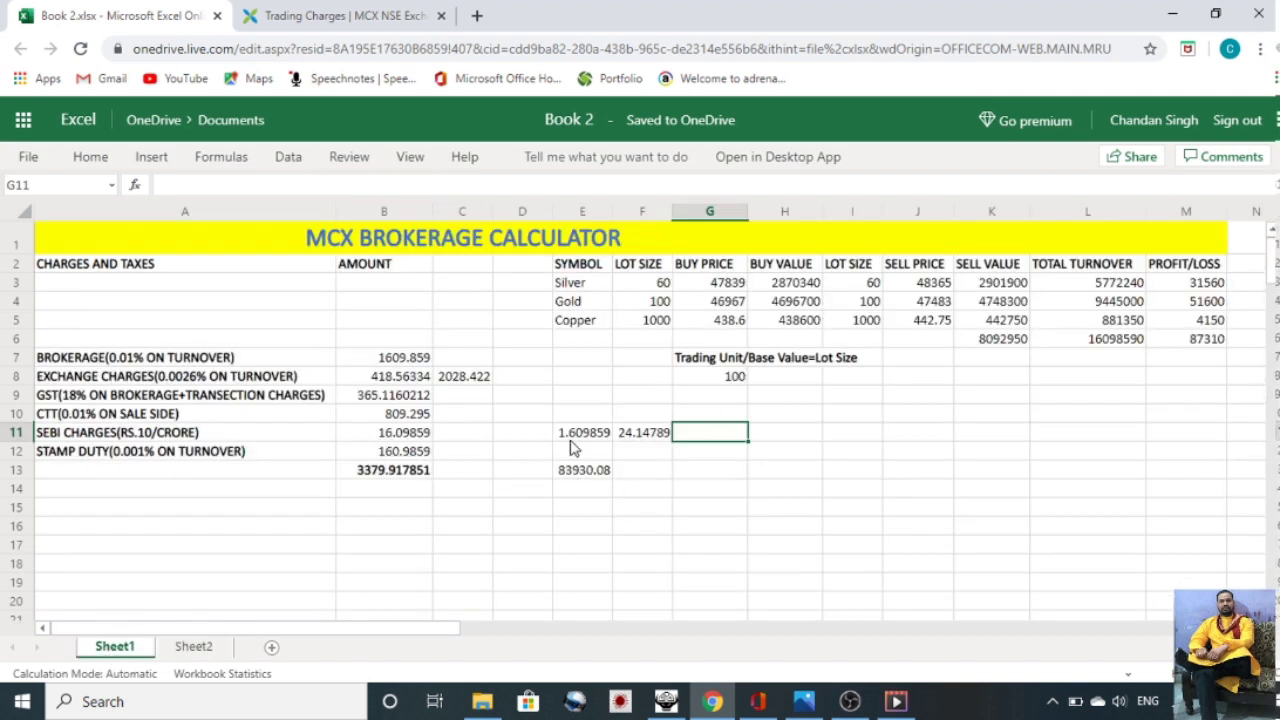
type("=")
left_click(588, 441)
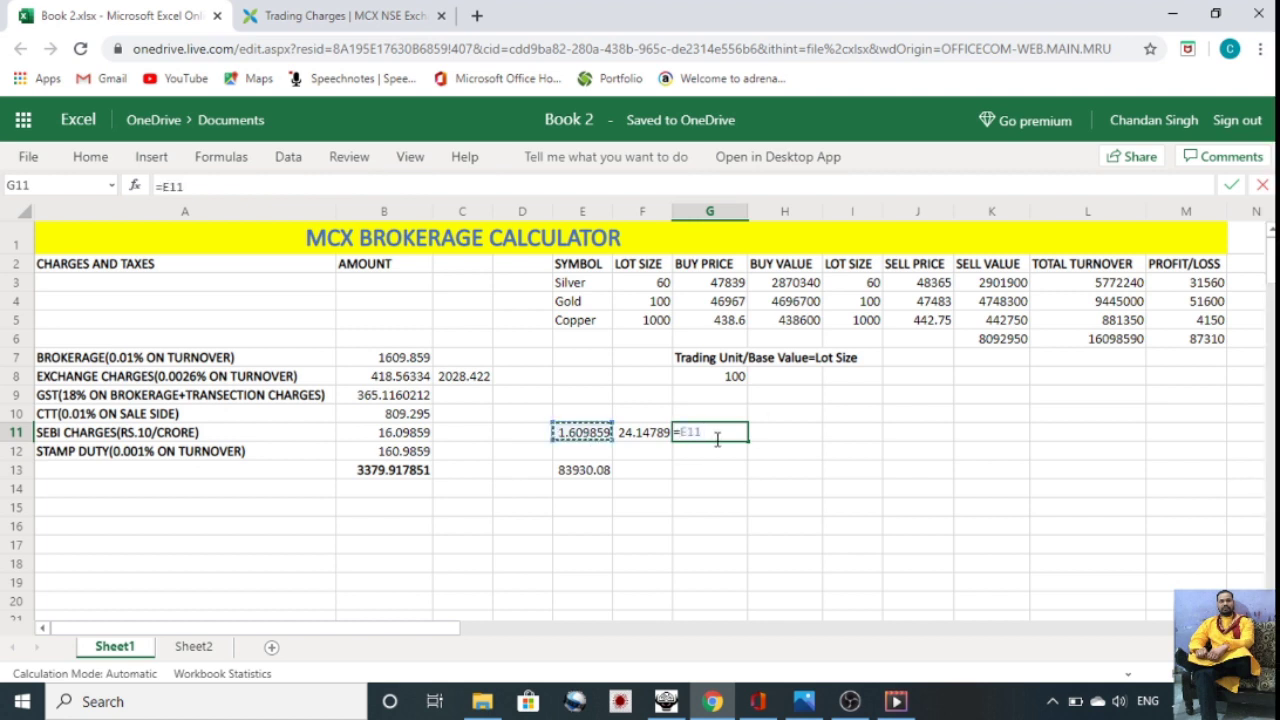
type("*")
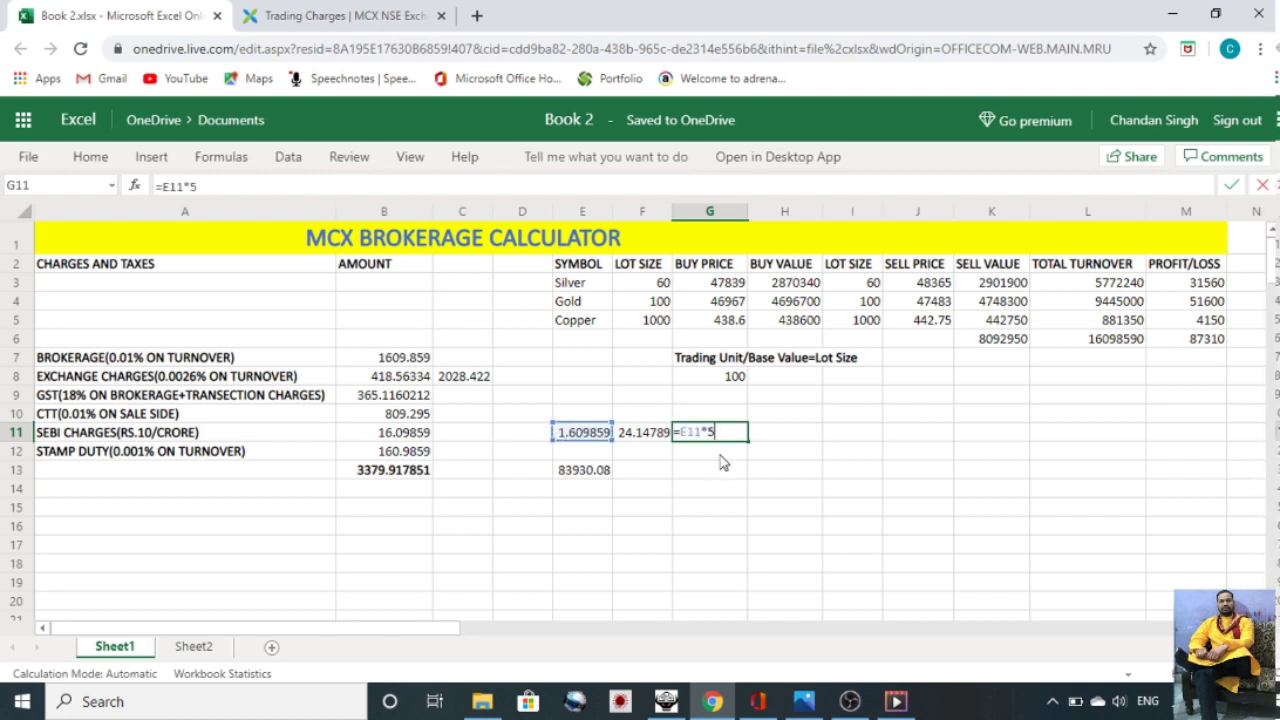
key("Return")
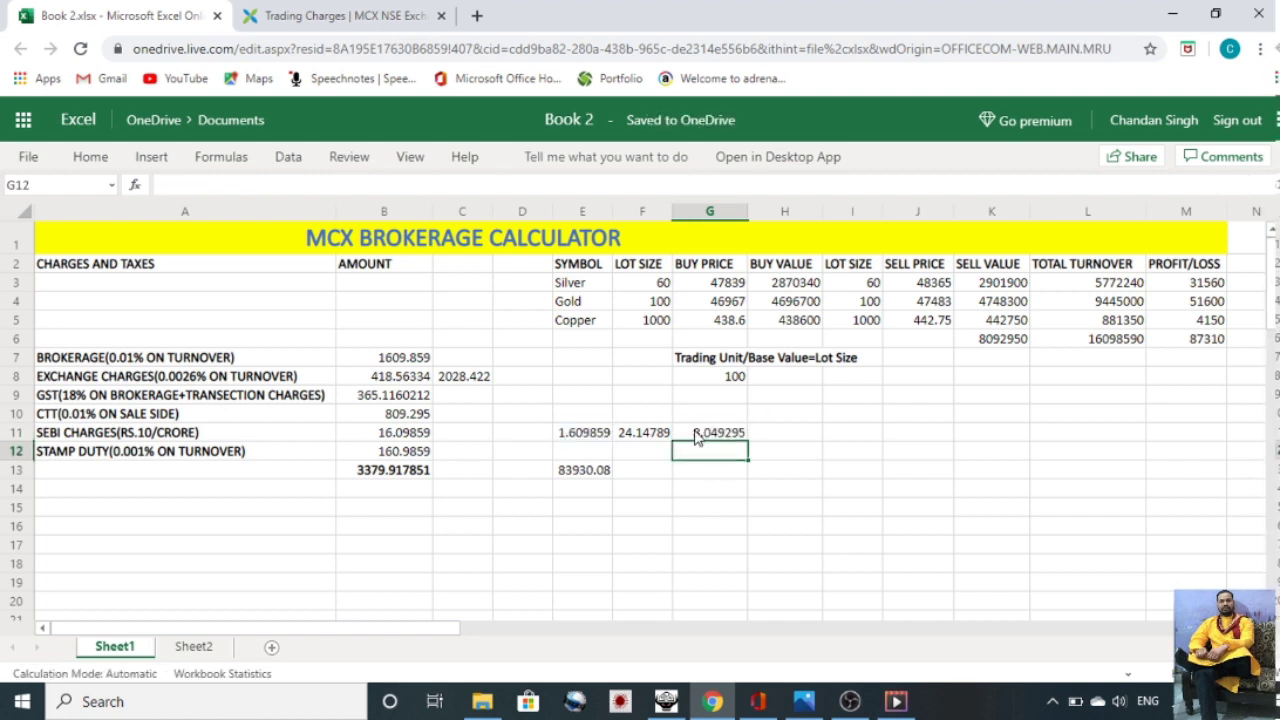
left_click(739, 440)
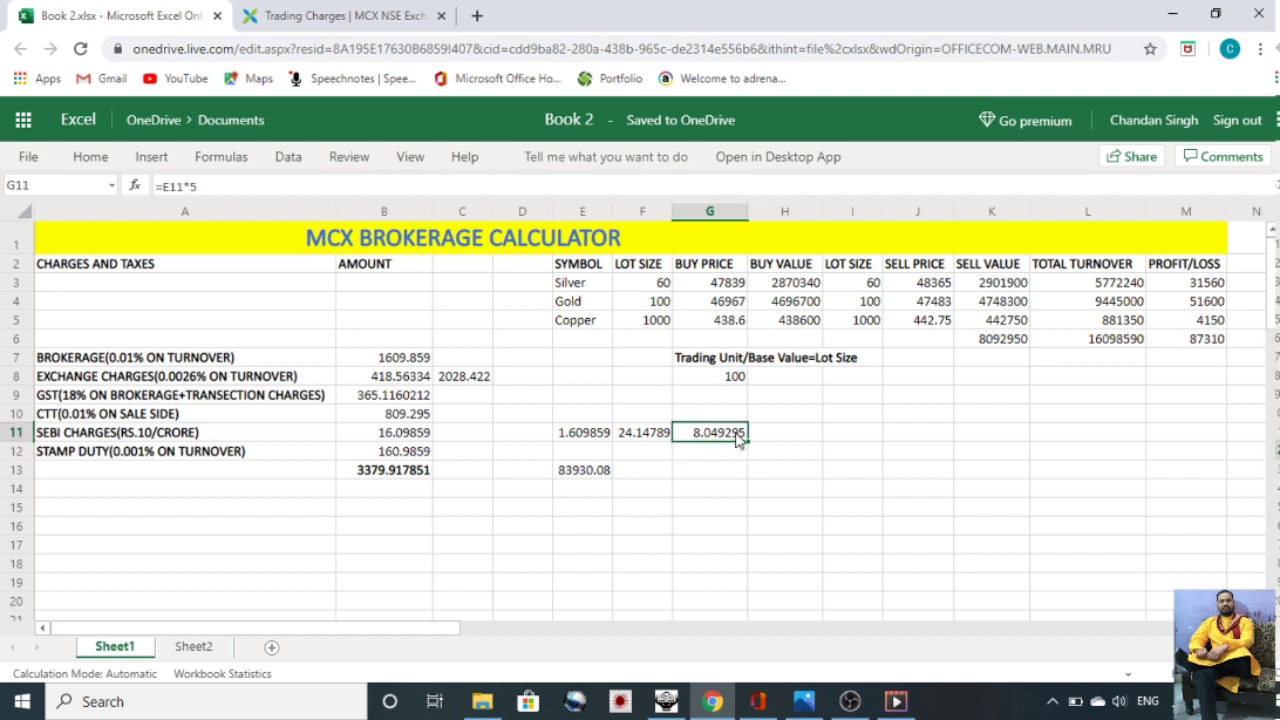
left_click(763, 441)
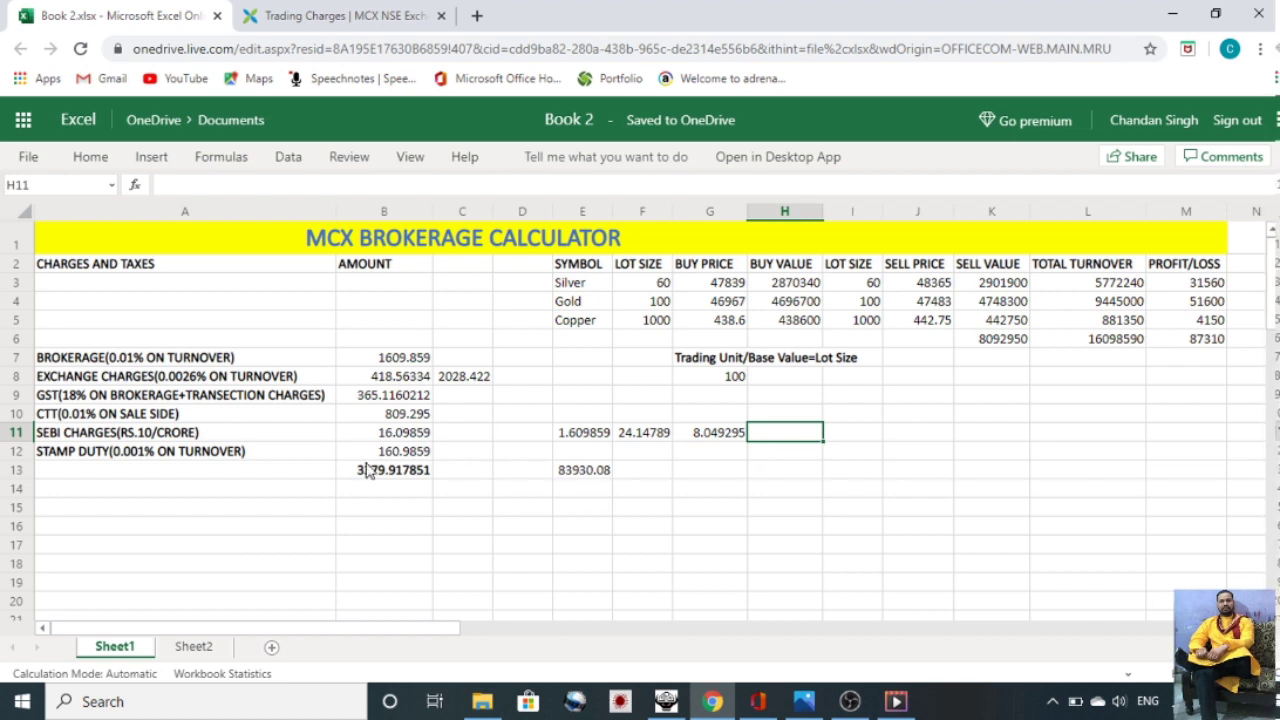
left_click(268, 436)
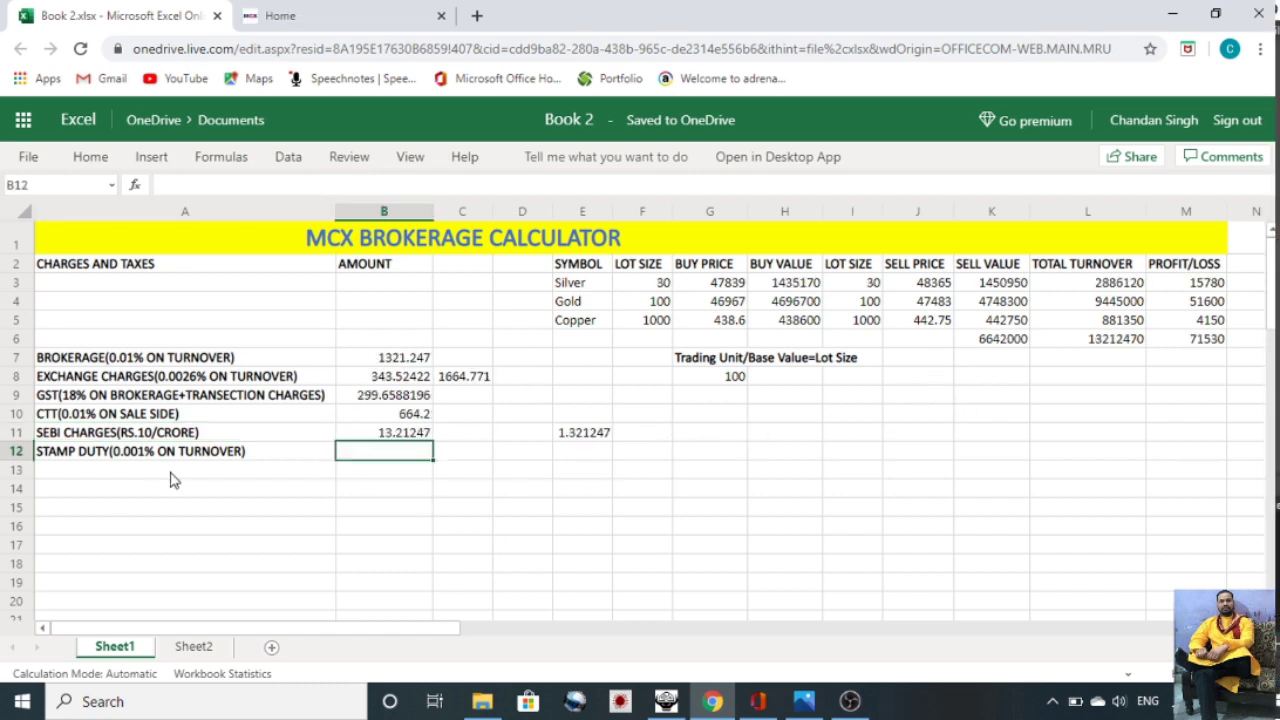
left_click(193, 647)
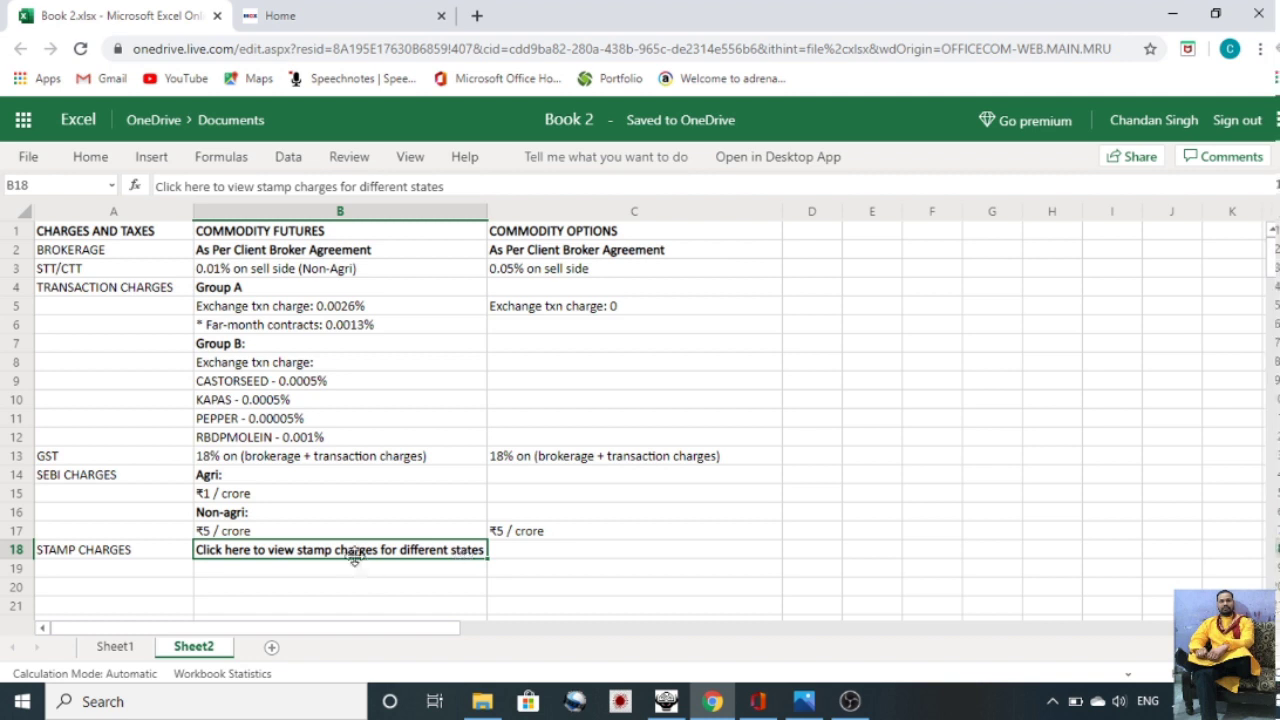
left_click(117, 647)
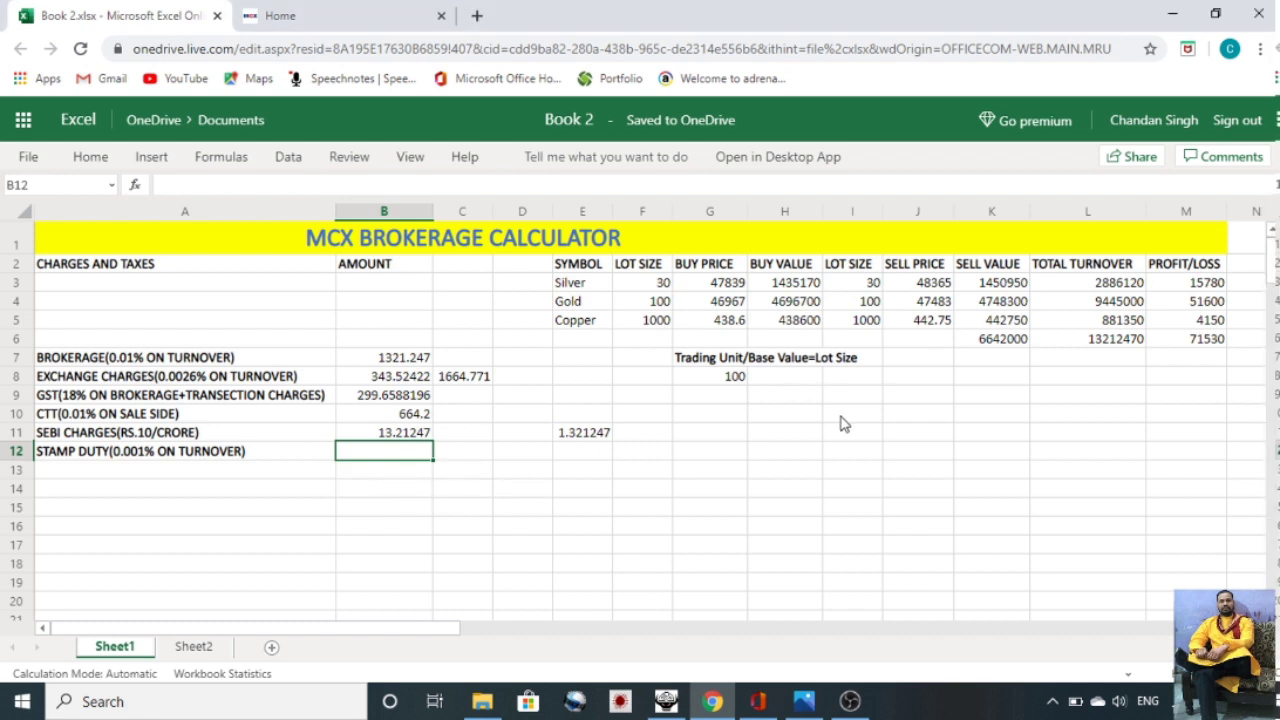
Step: Enter the stamp duty formula =L6*.001/10 in B12, giving 132.1247 from total turnover
type("=")
left_click(1104, 342)
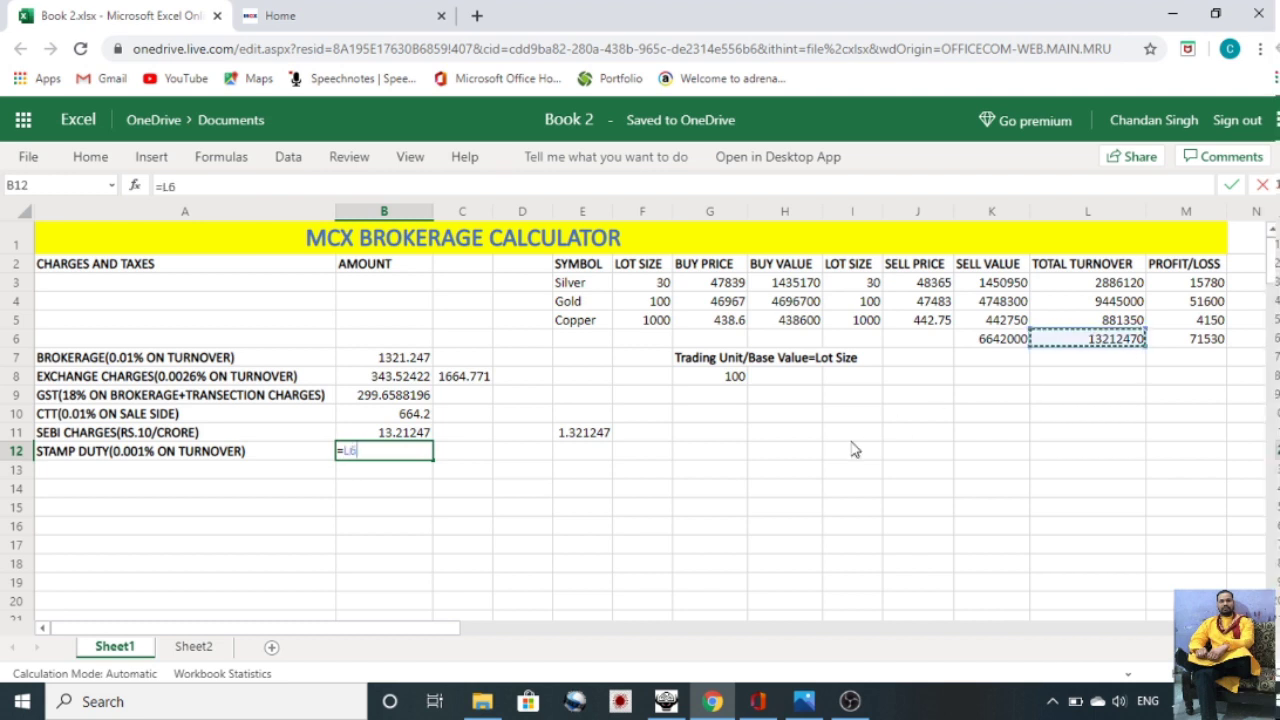
type("*.")
type("001")
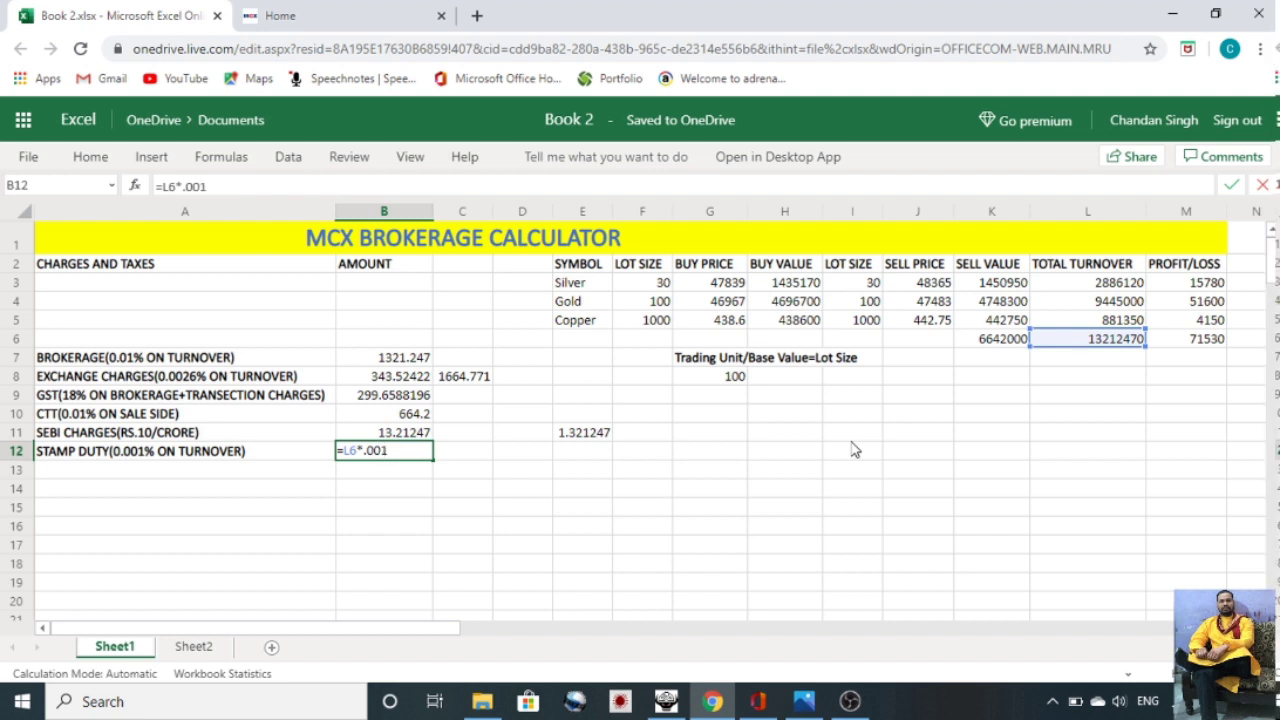
type("/100")
key("Return")
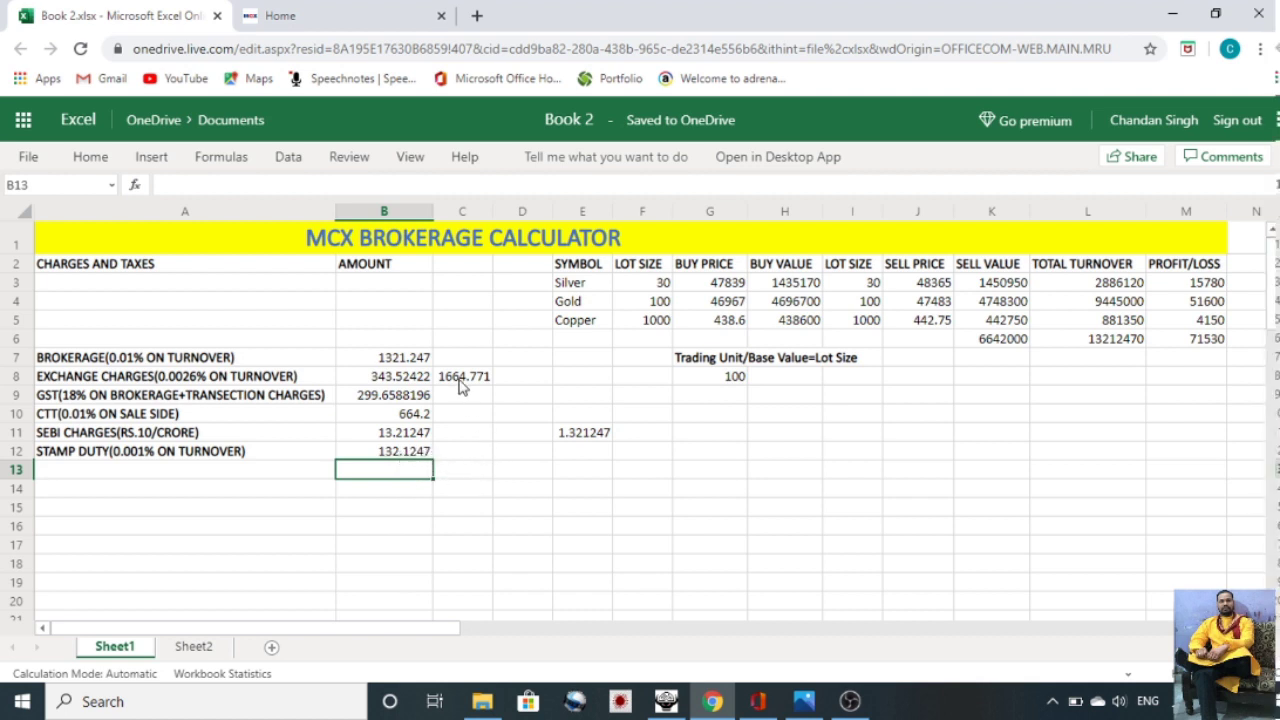
left_click(388, 362)
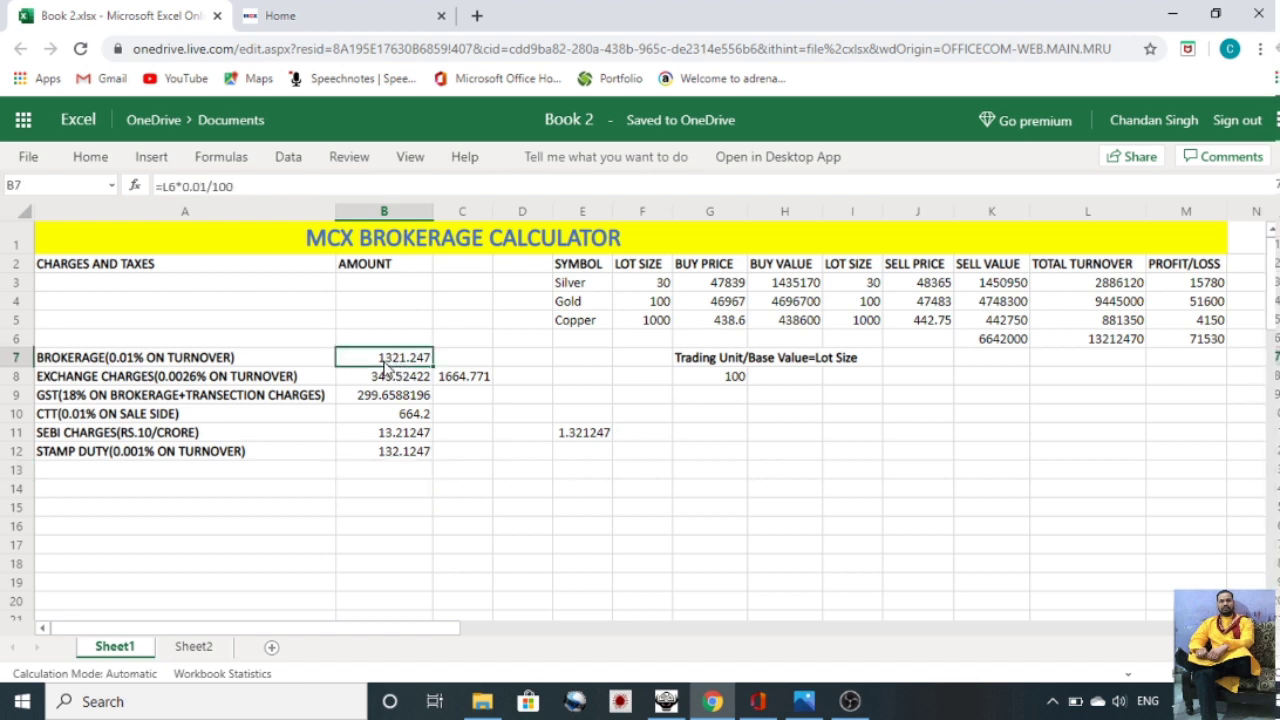
Step: AutoSum the six charge amounts B7:B12 into B13, totalling 2773.96721
left_click_drag(388, 362, 390, 451)
left_click(90, 156)
left_click(1043, 191)
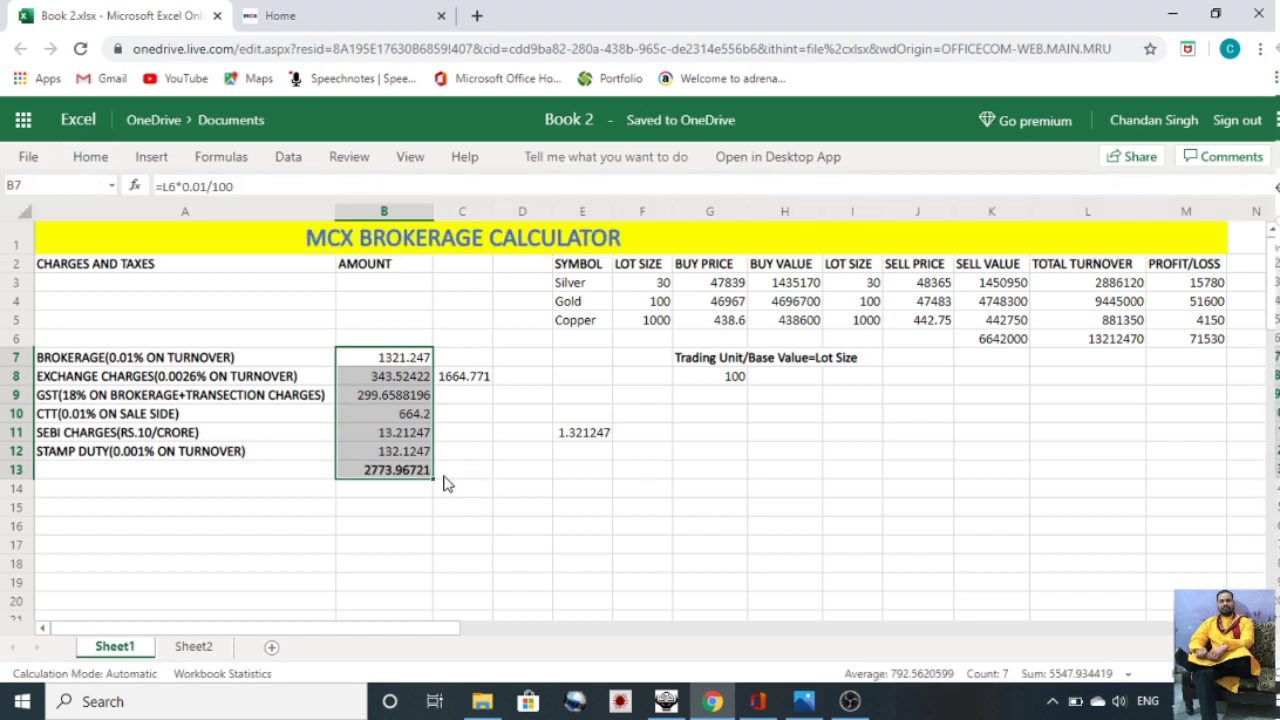
left_click(465, 478)
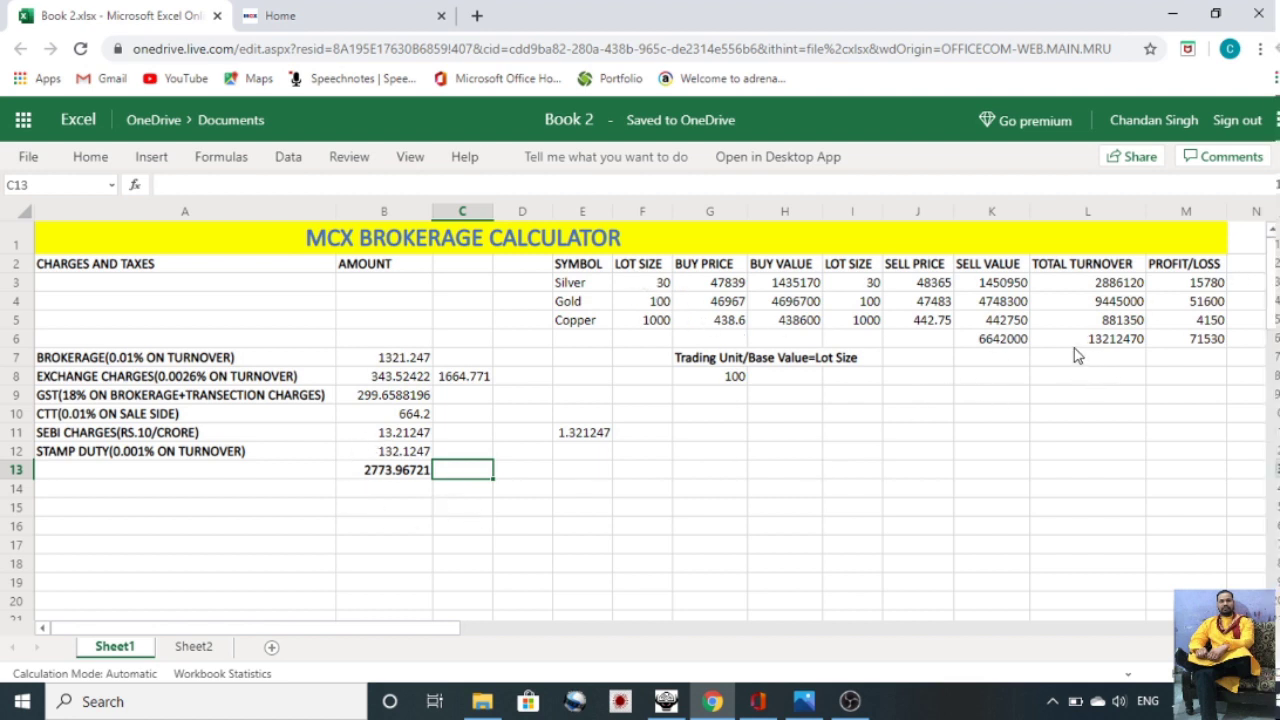
Step: Enter =M6-B13 in E13 so net profit after charges shows 68756.03
left_click(1201, 341)
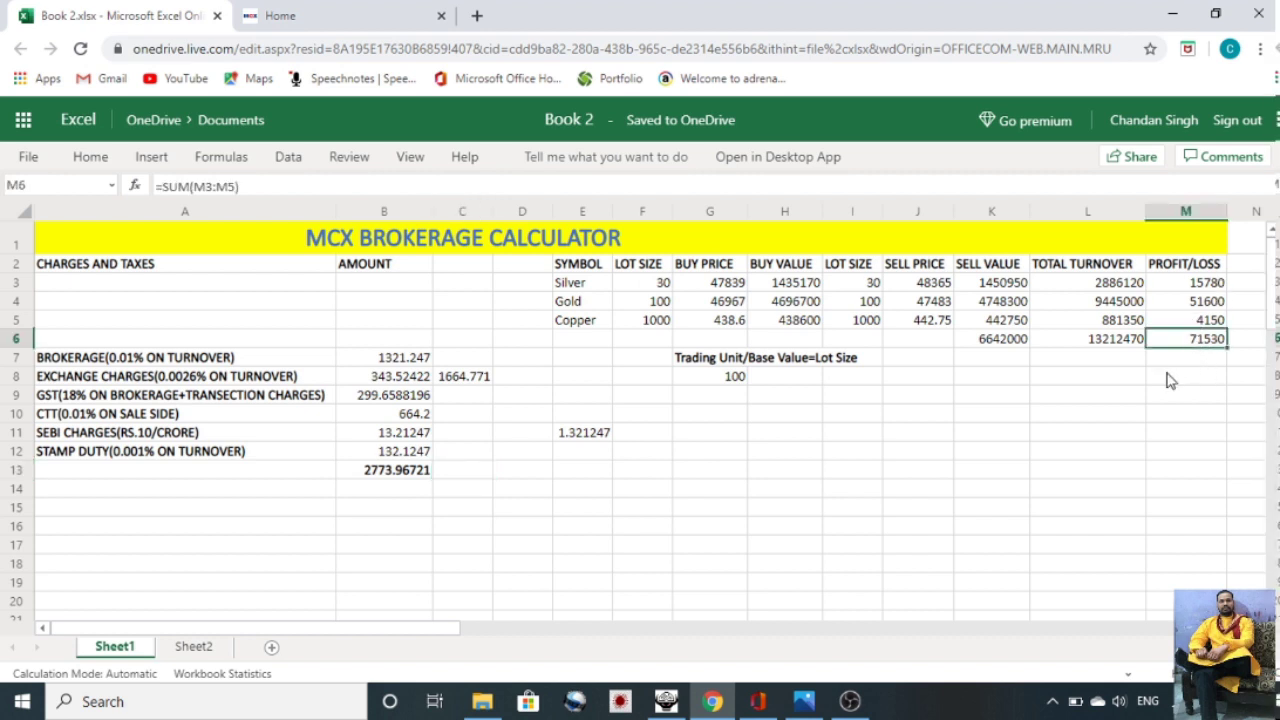
left_click(643, 471)
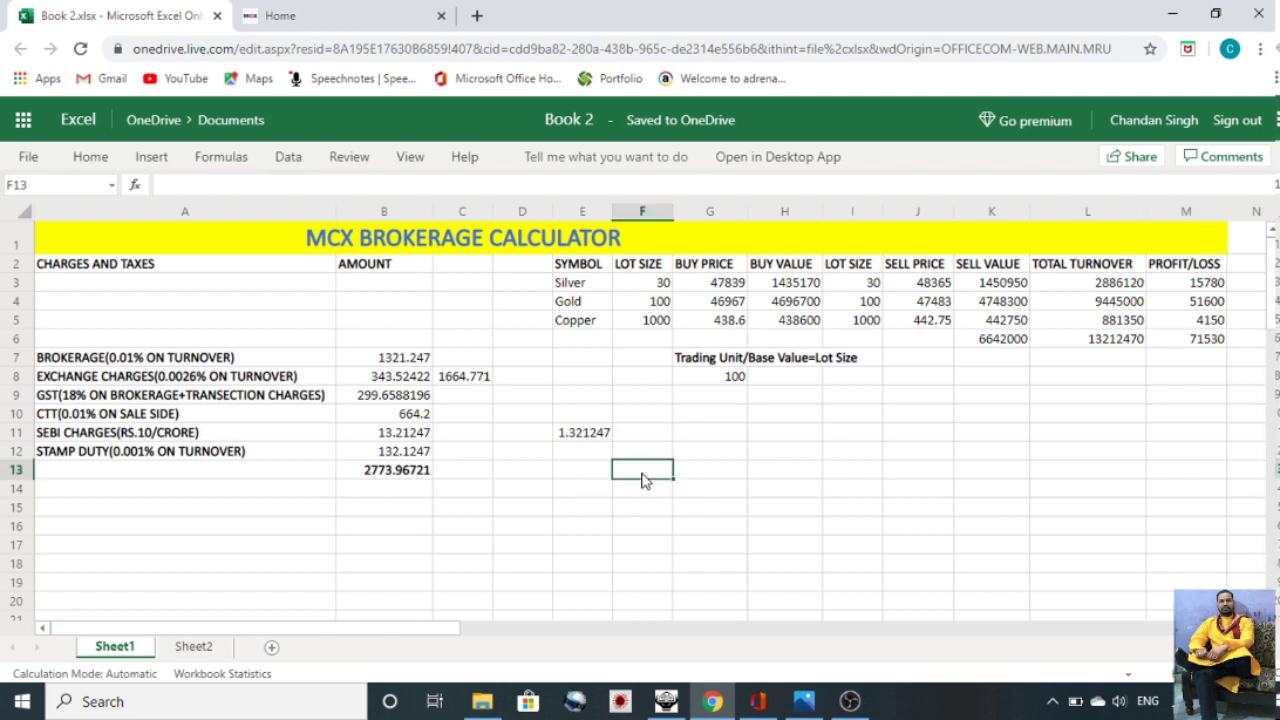
left_click(570, 477)
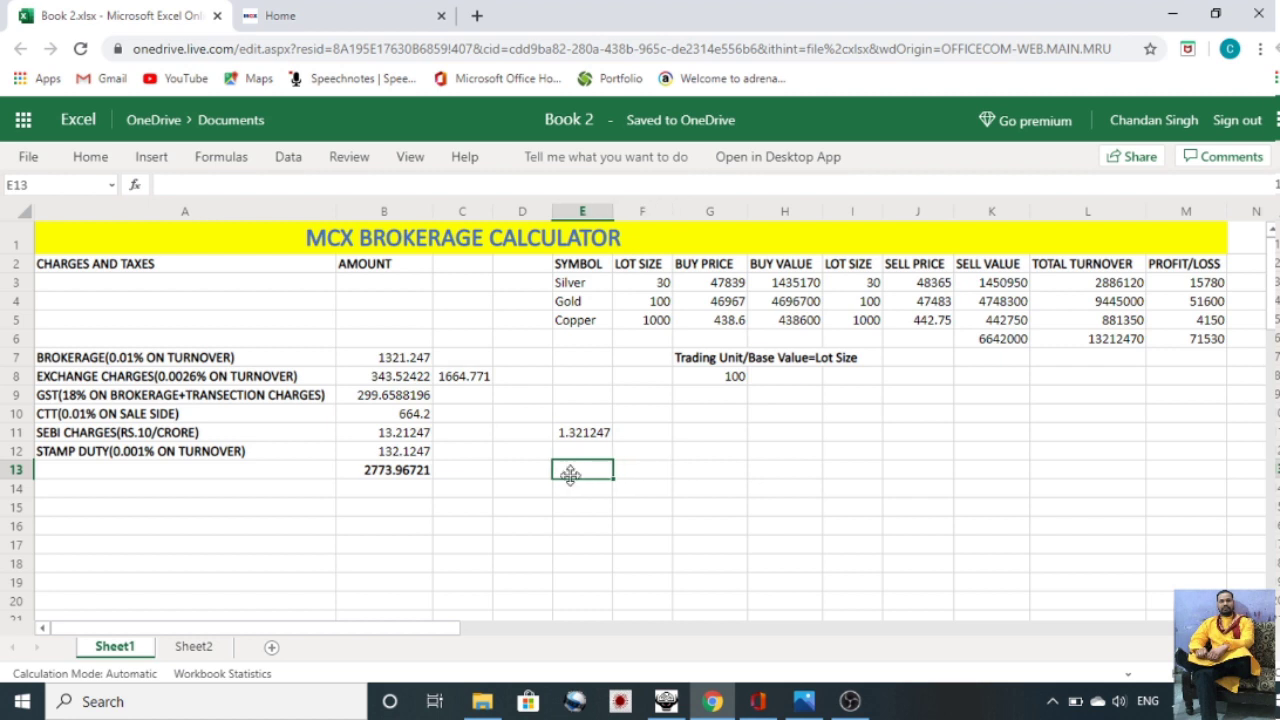
type("=")
left_click(1215, 340)
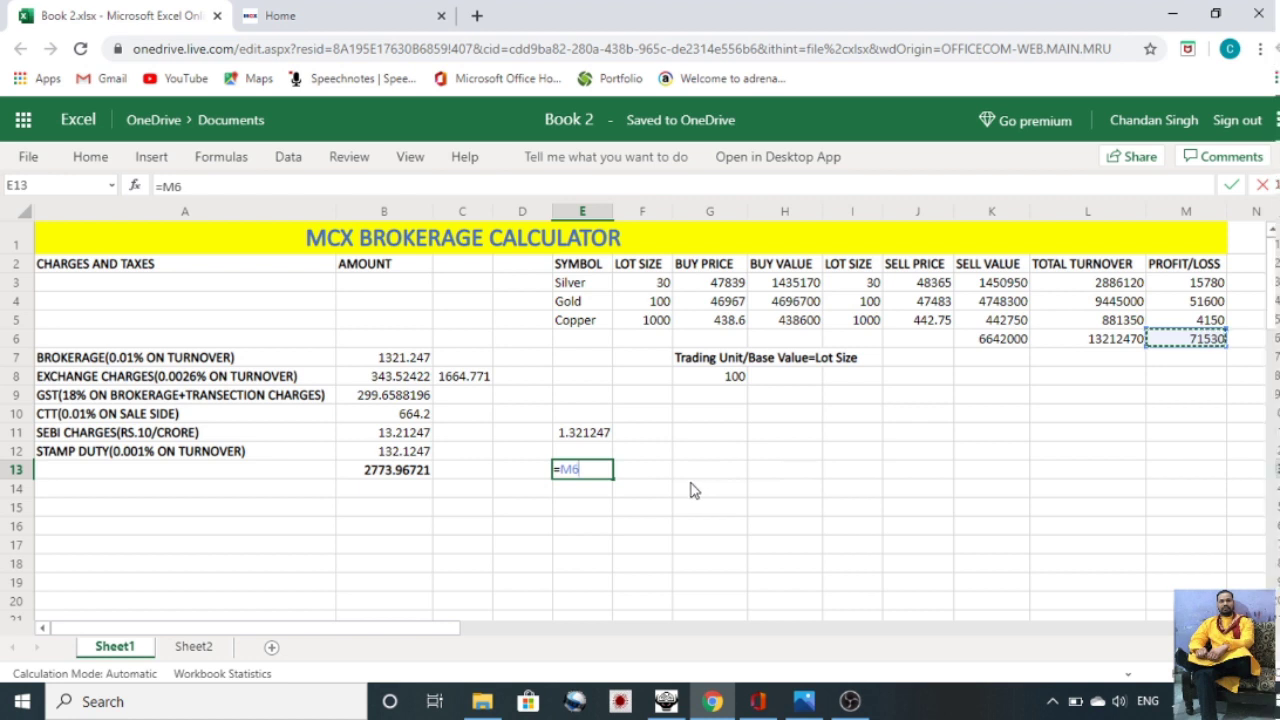
type("-")
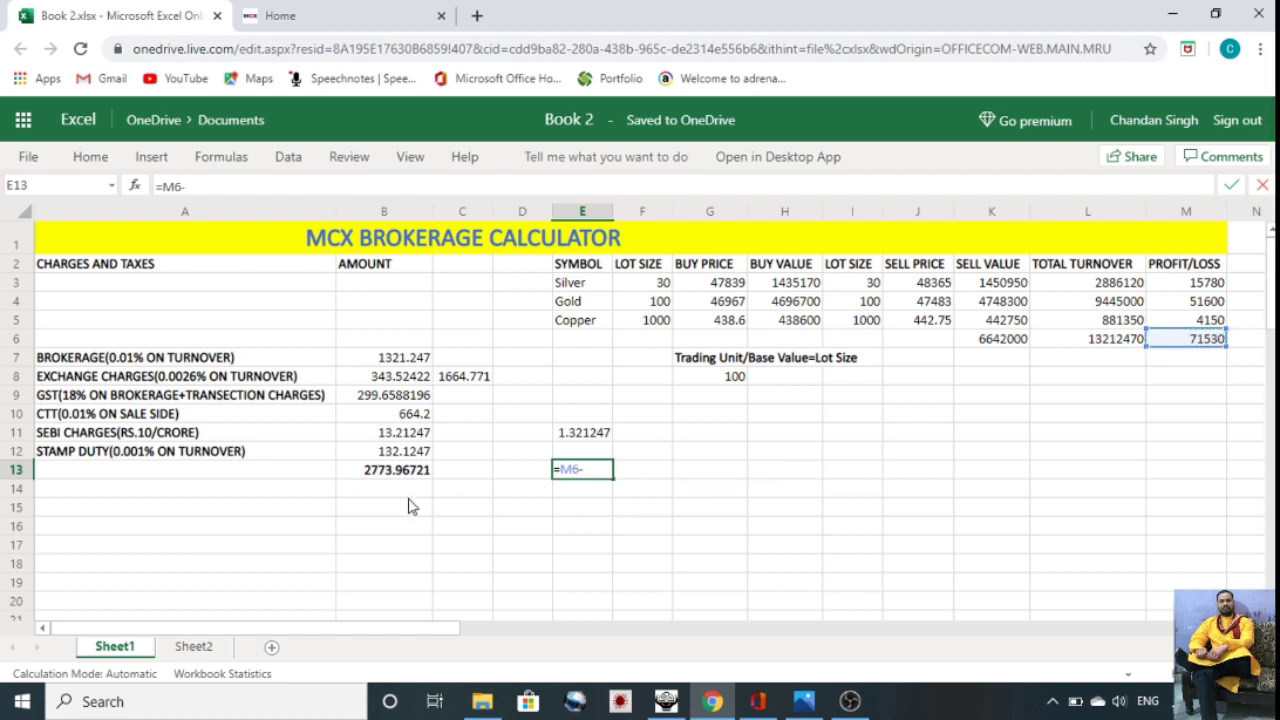
left_click(383, 472)
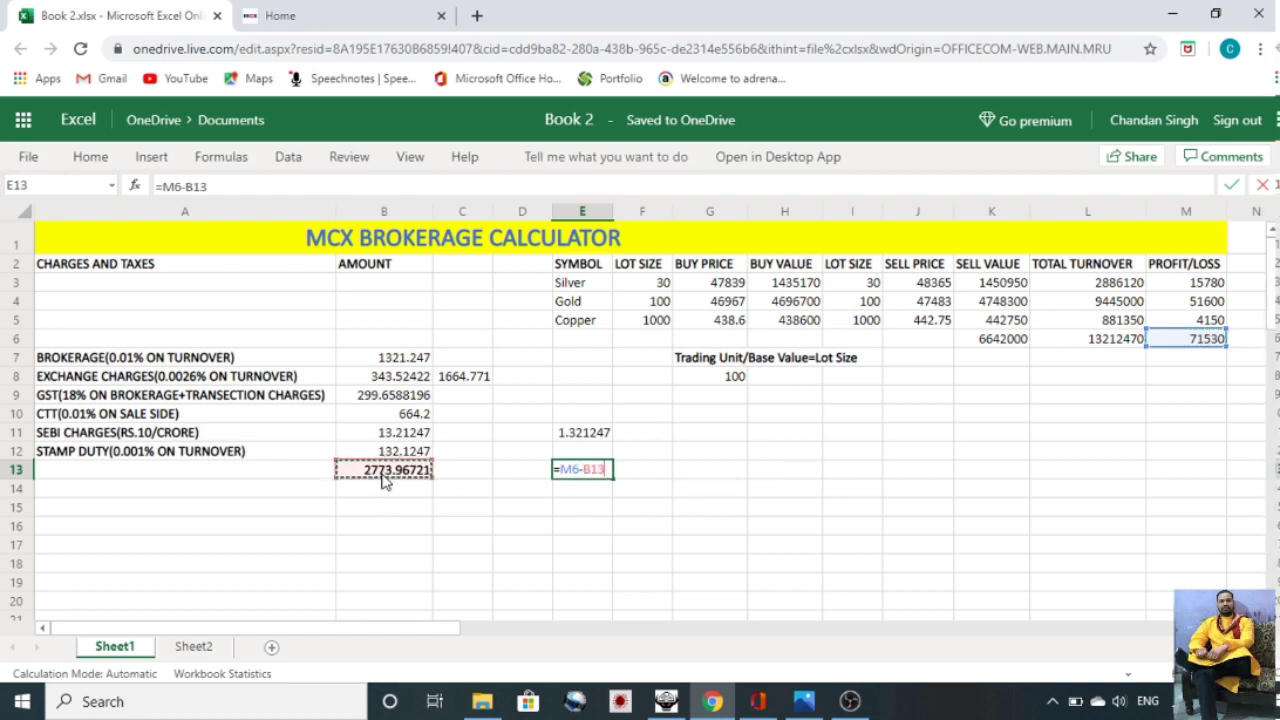
key("Return")
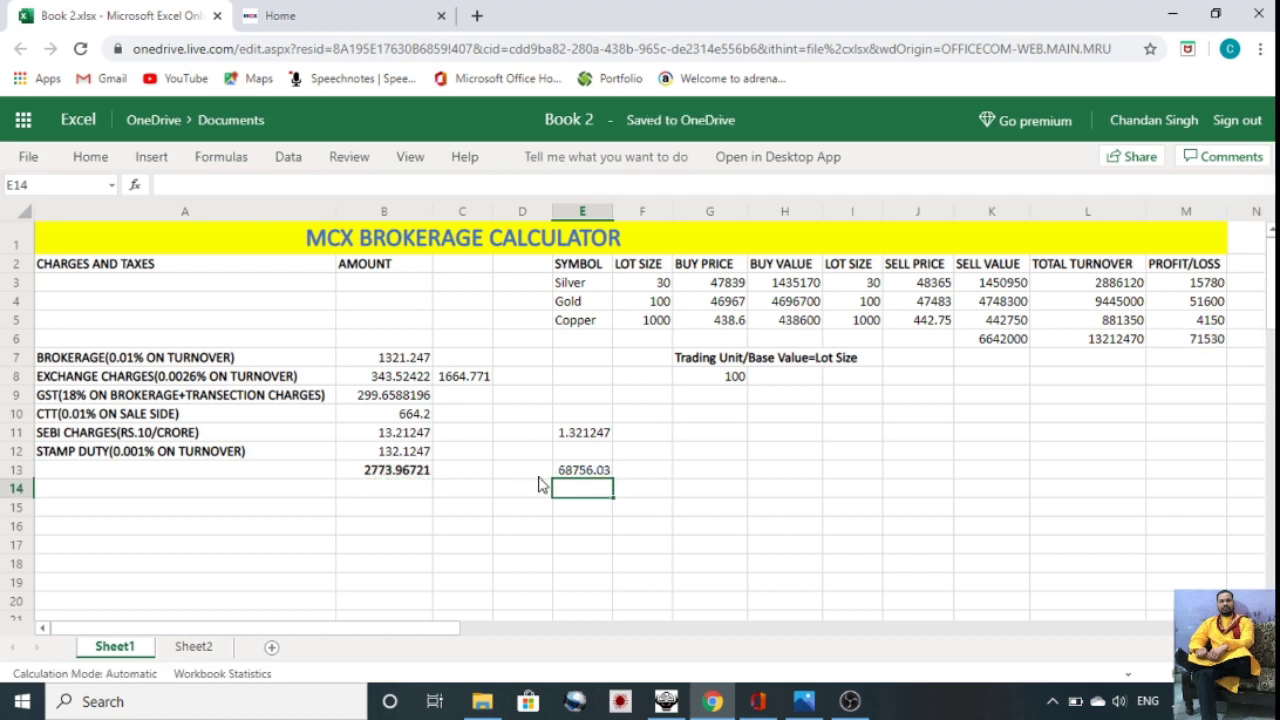
left_click(577, 474)
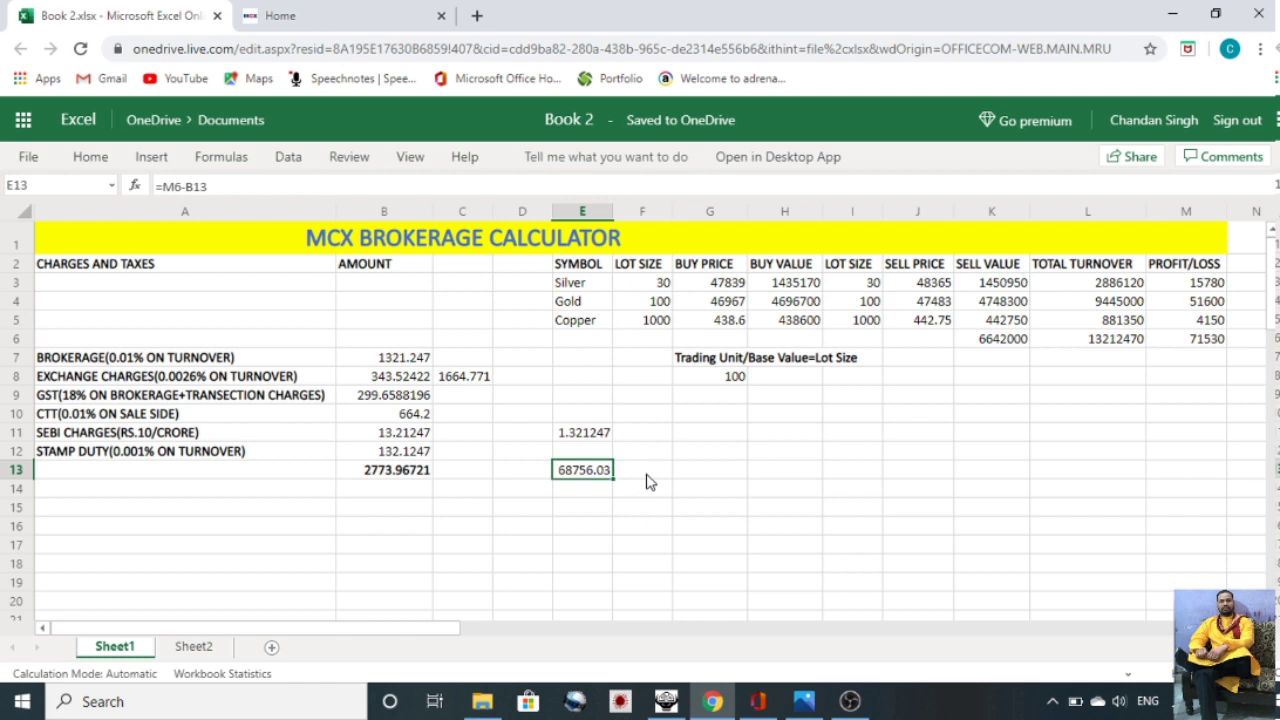
Step: Change Silver's buy and sell lot sizes in F3 and I3 to 60, lifting net profit to 83930.08
left_click_drag(648, 476, 647, 462)
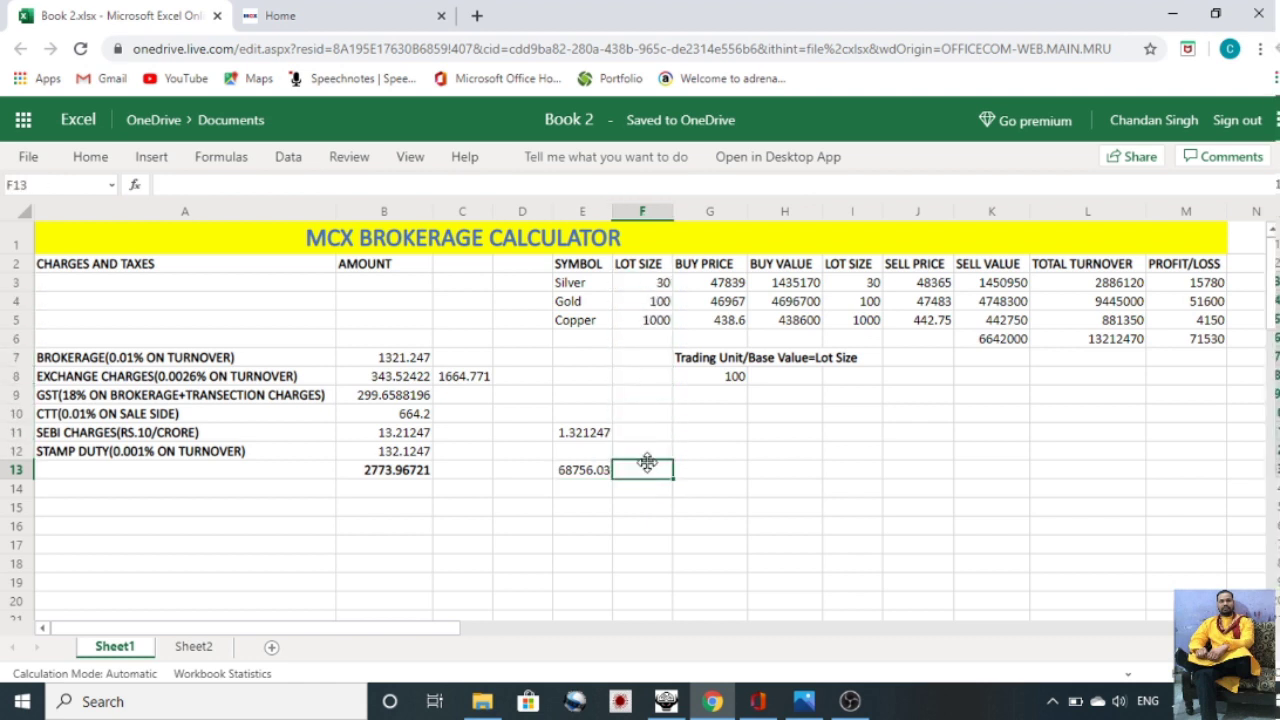
left_click(651, 287)
type("60")
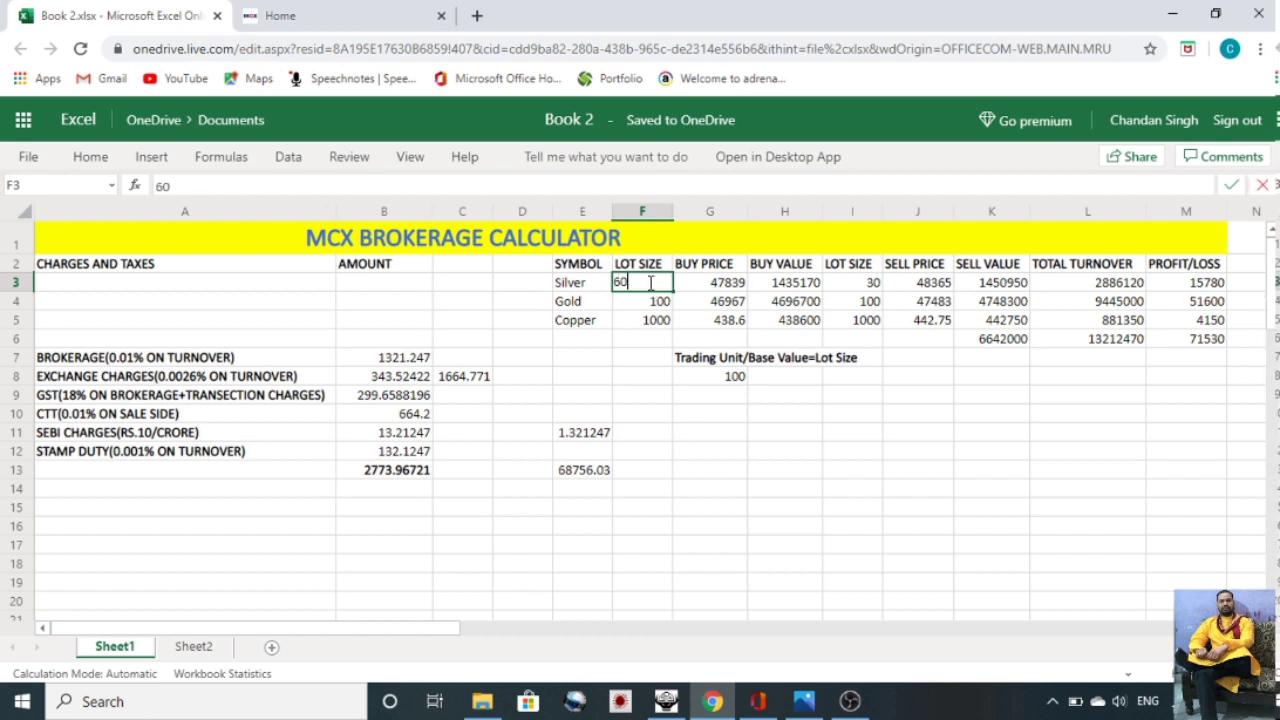
key("Tab")
key("Tab")
key("Tab")
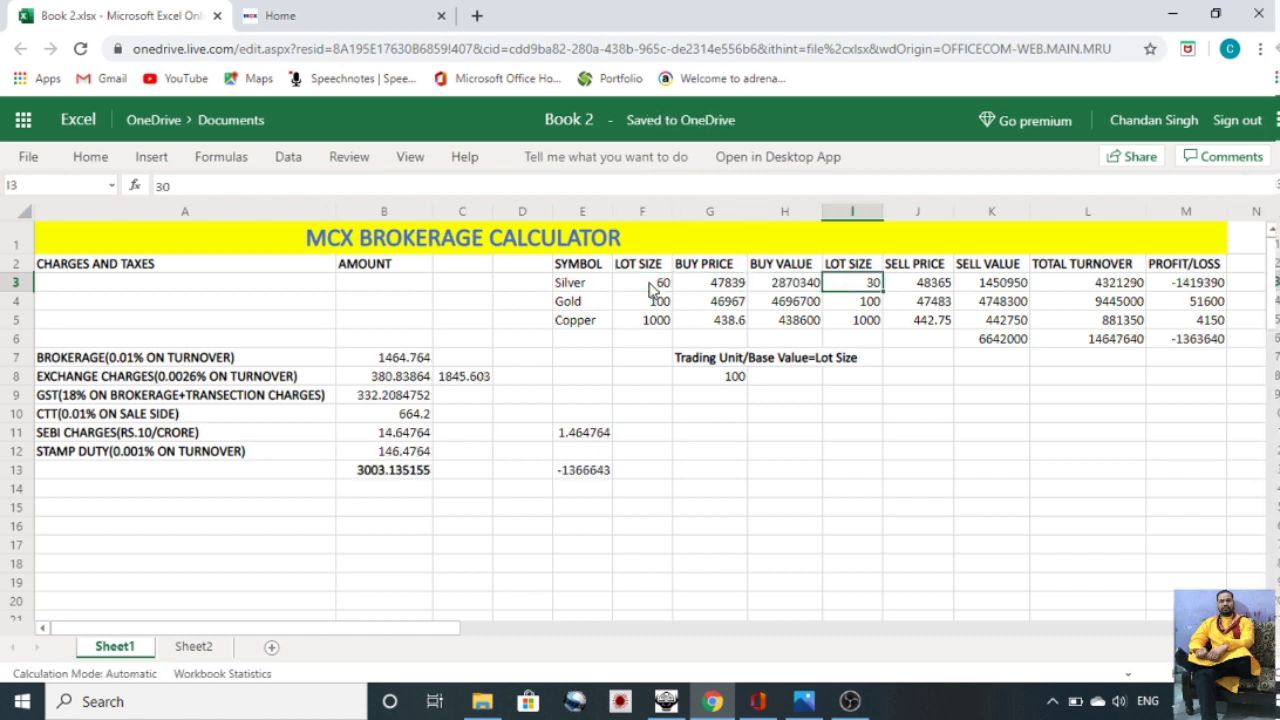
type("60")
key("Tab")
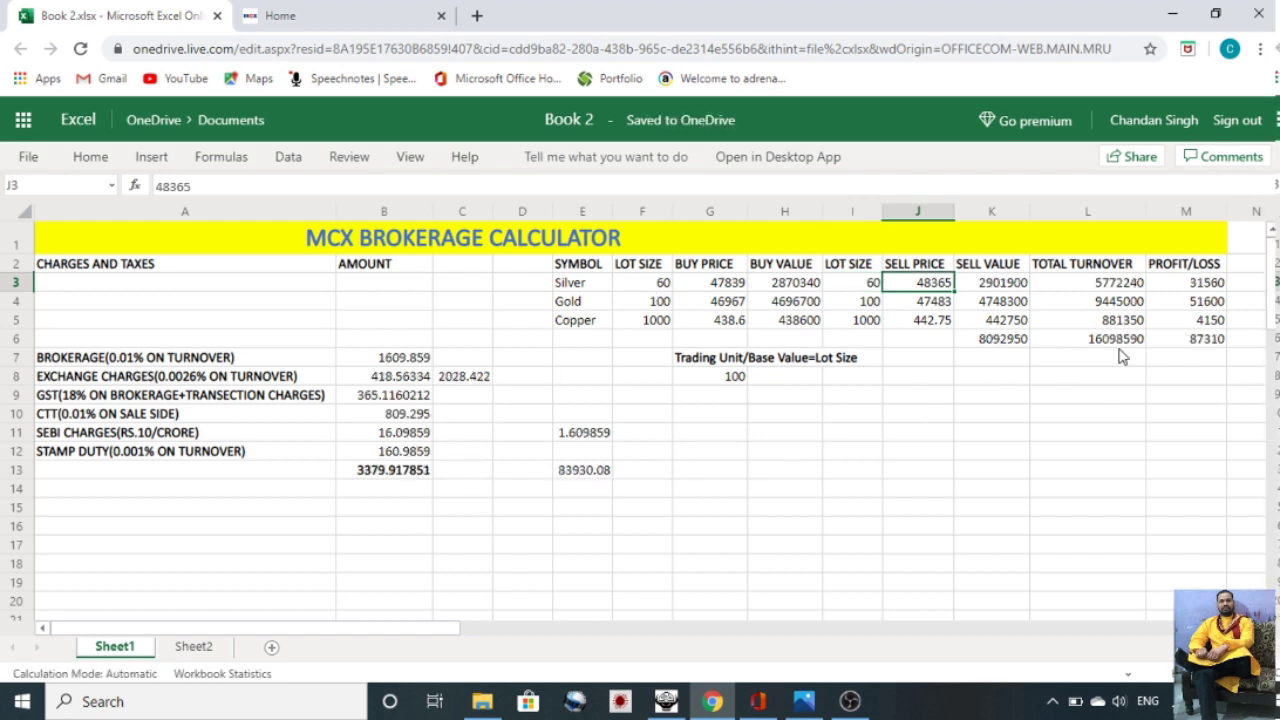
left_click(1180, 341)
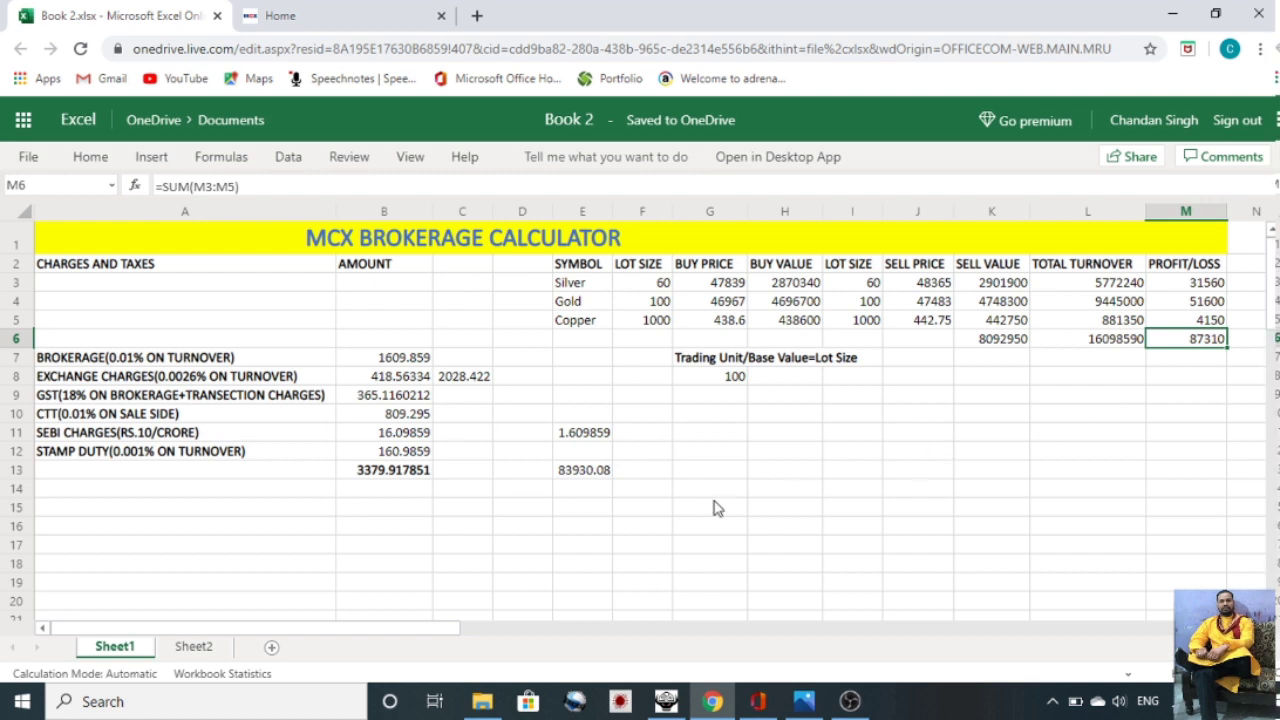
left_click(574, 481)
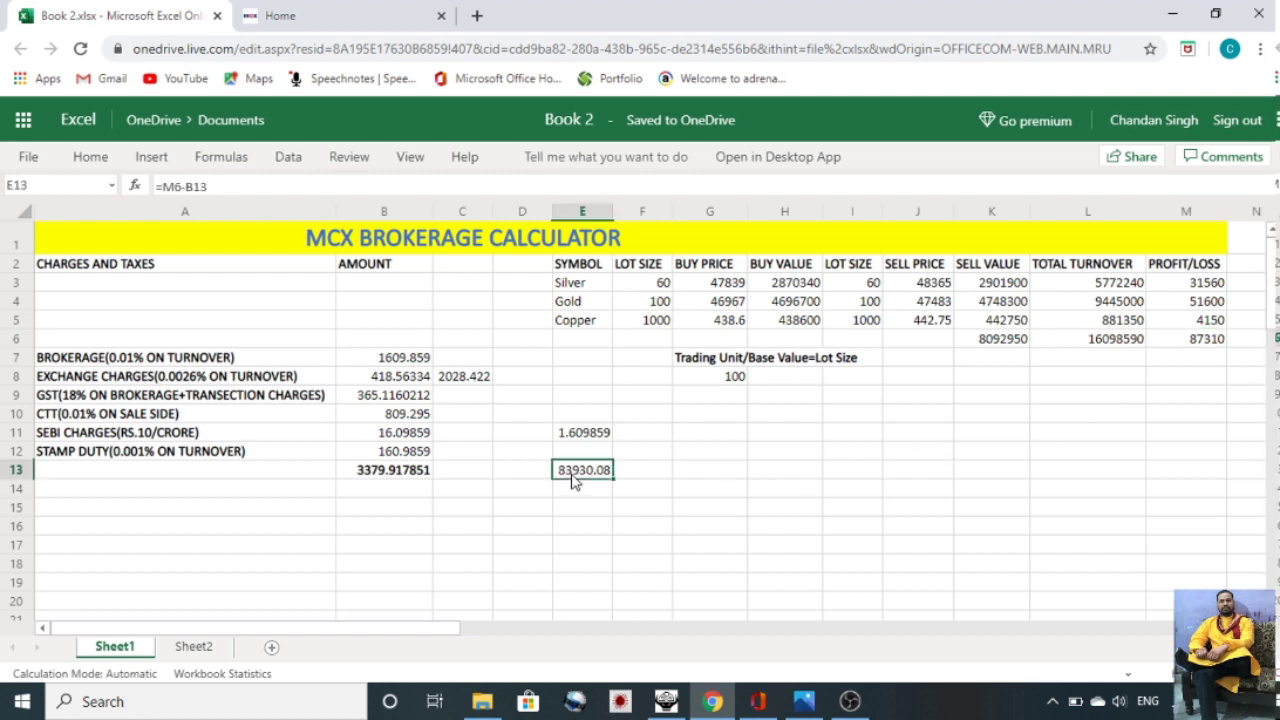
left_click(345, 476)
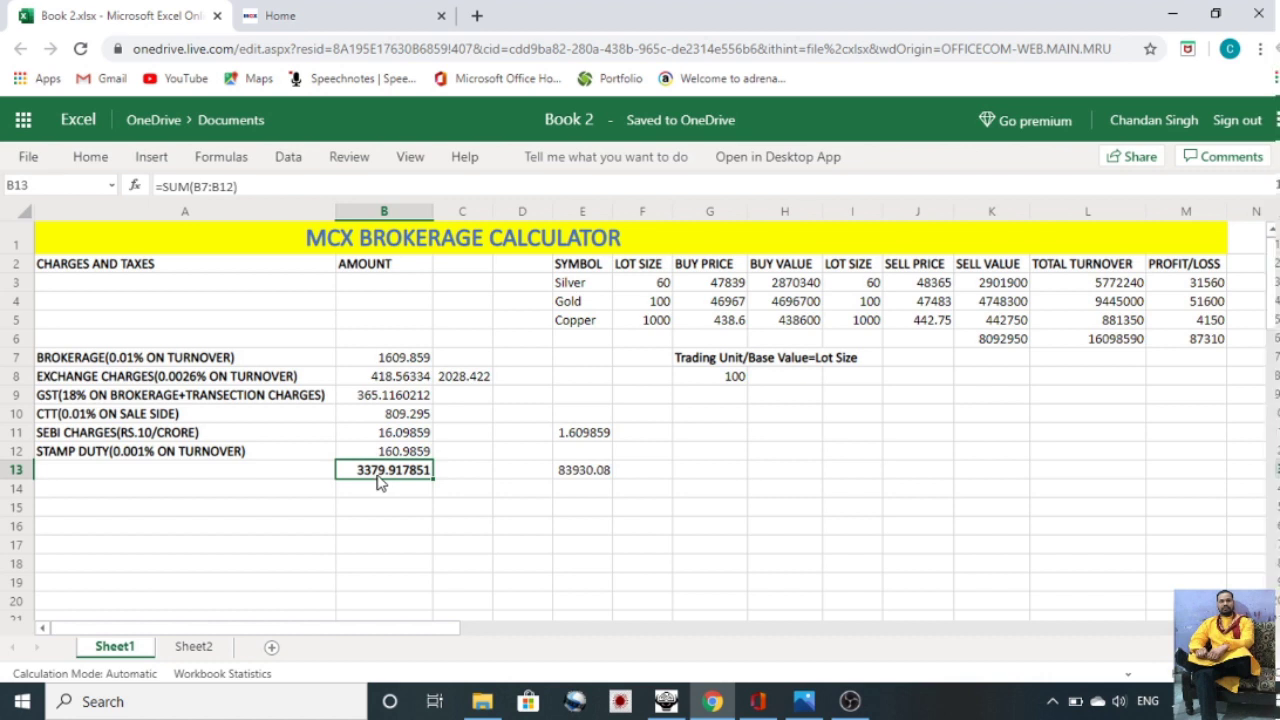
left_click(595, 476)
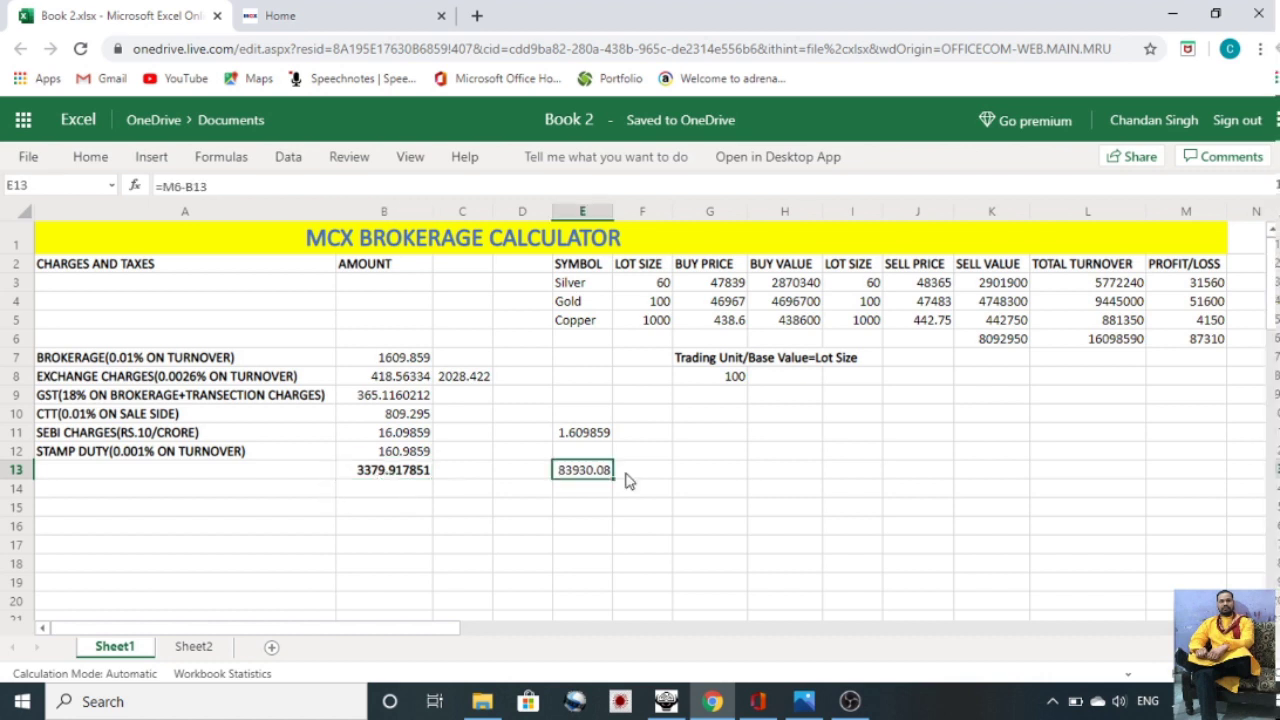